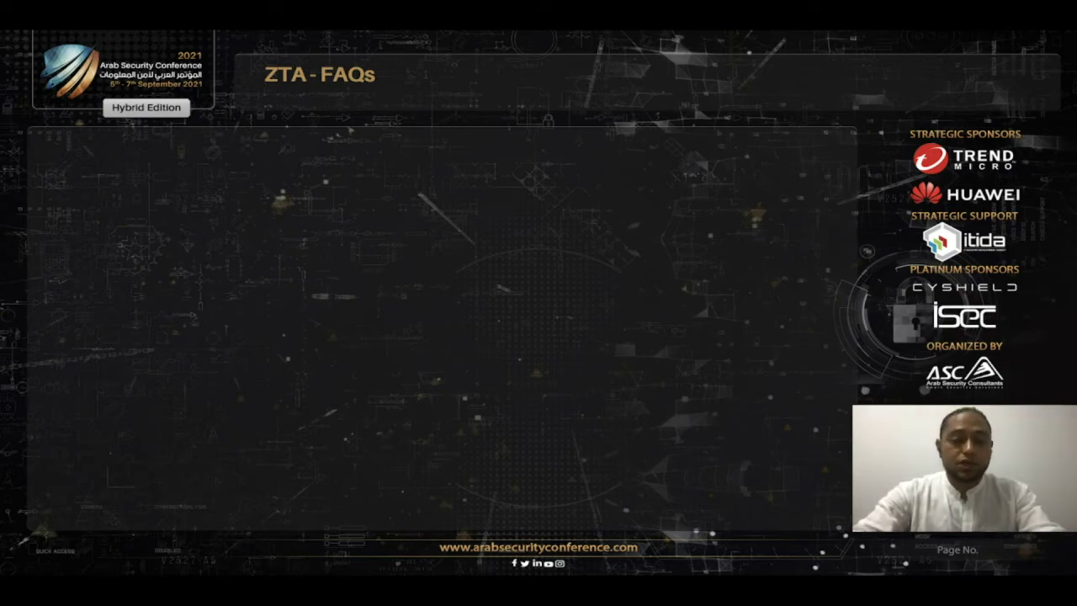
Leave the full-screen ZTA - FAQs slideshow and show all desktops in Mission Control.
key("ctrl+Up")
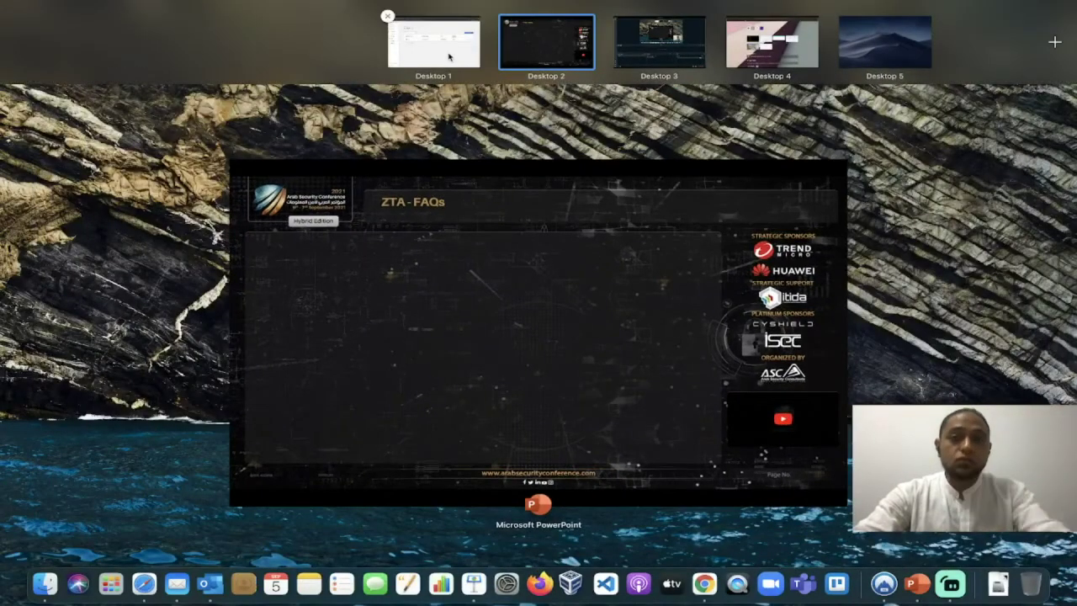
Return to the Cloudflare dashboard, reload Access Applications, and close the Cloudflare Developers tab.
left_click(448, 56)
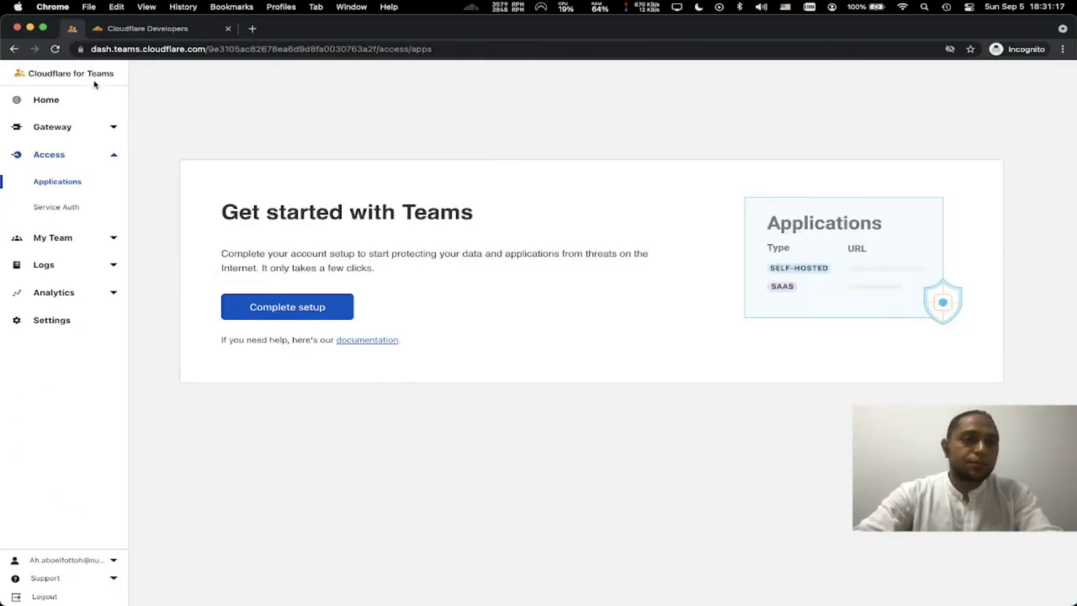
left_click(56, 50)
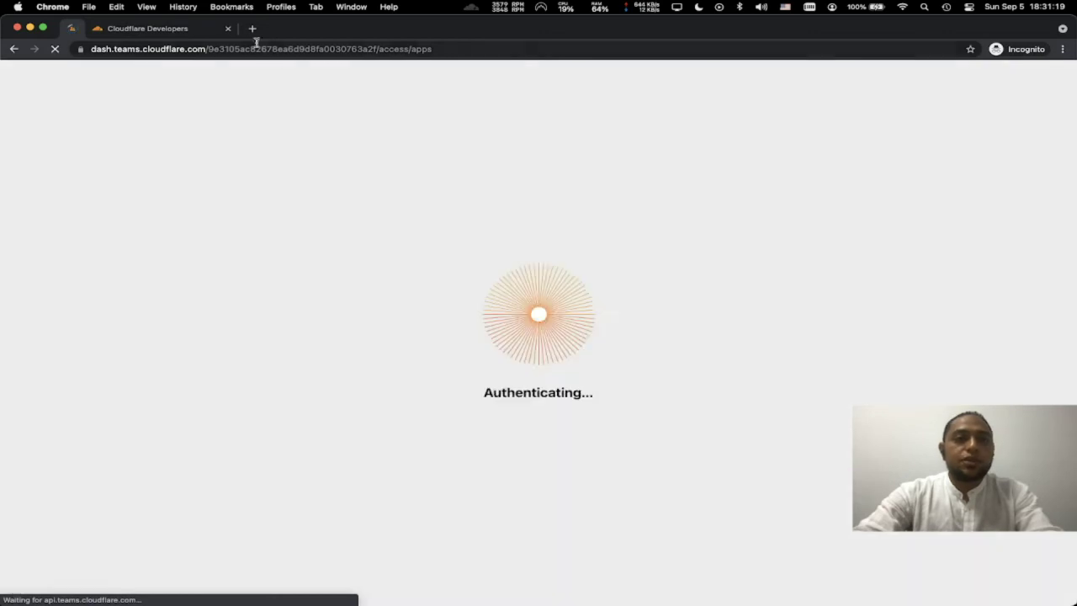
left_click(228, 30)
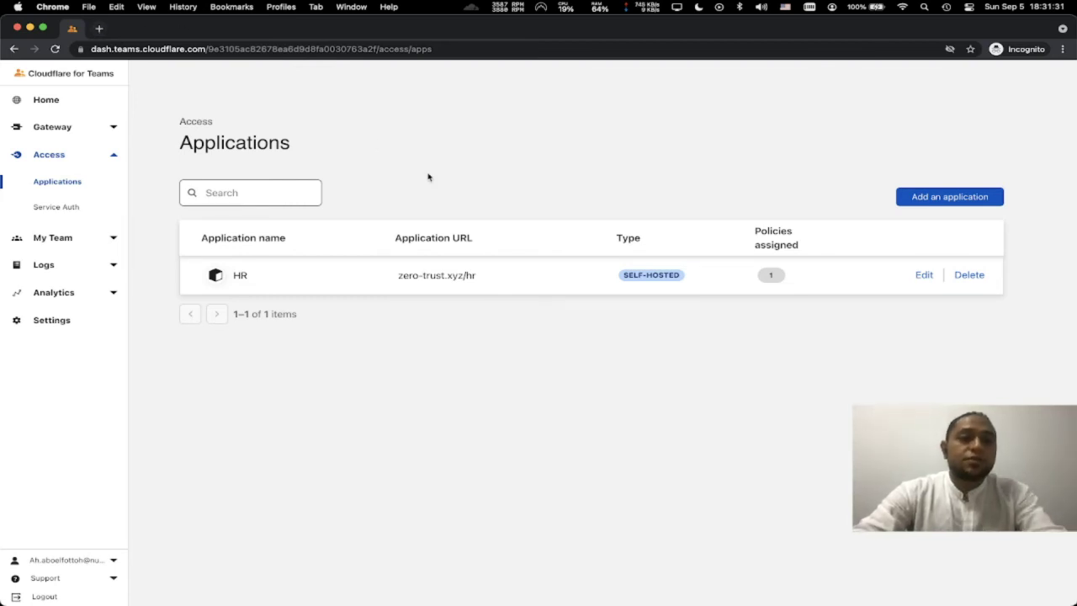
Highlight the HR app row at zero-trust.xyz/hr, then start a new incognito tab.
left_click_drag(392, 283, 488, 284)
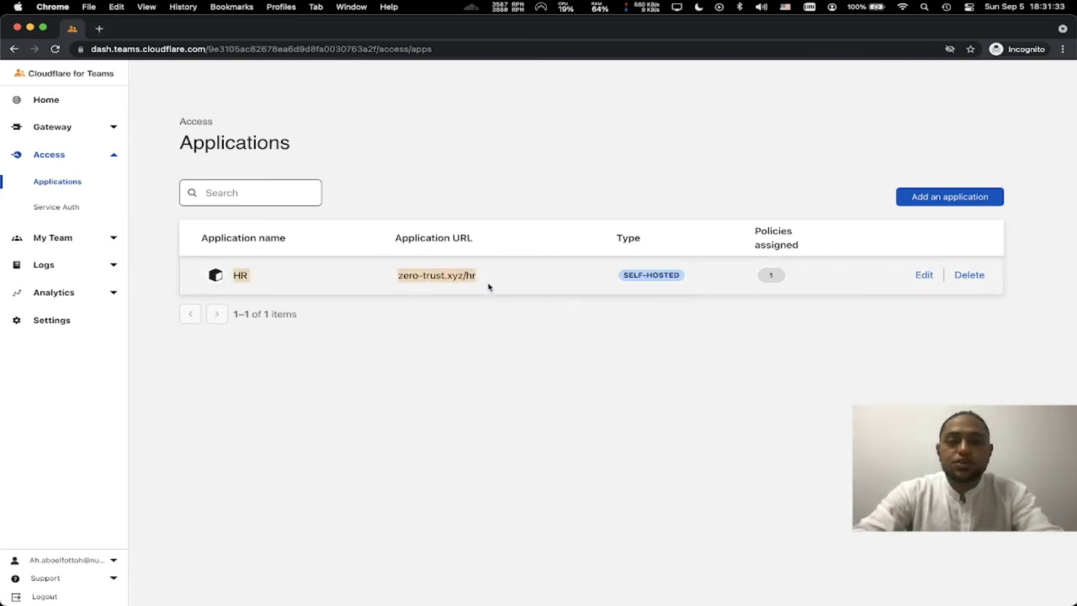
left_click(494, 323)
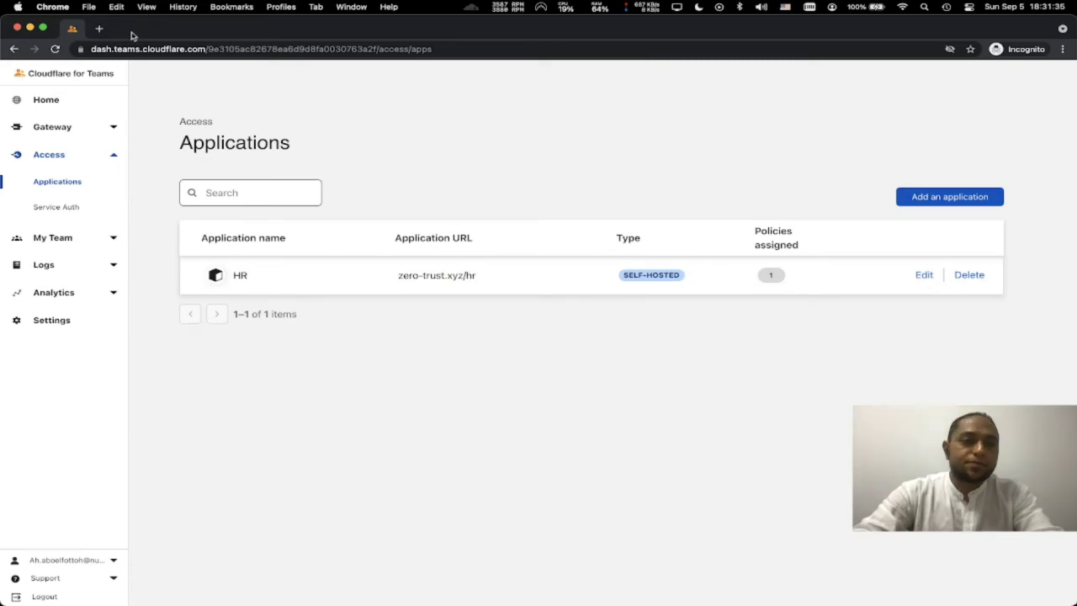
left_click(102, 32)
Load zero-trust.xyz, showing the public Apache2 Ubuntu Default Page, and point out its address.
type("zer")
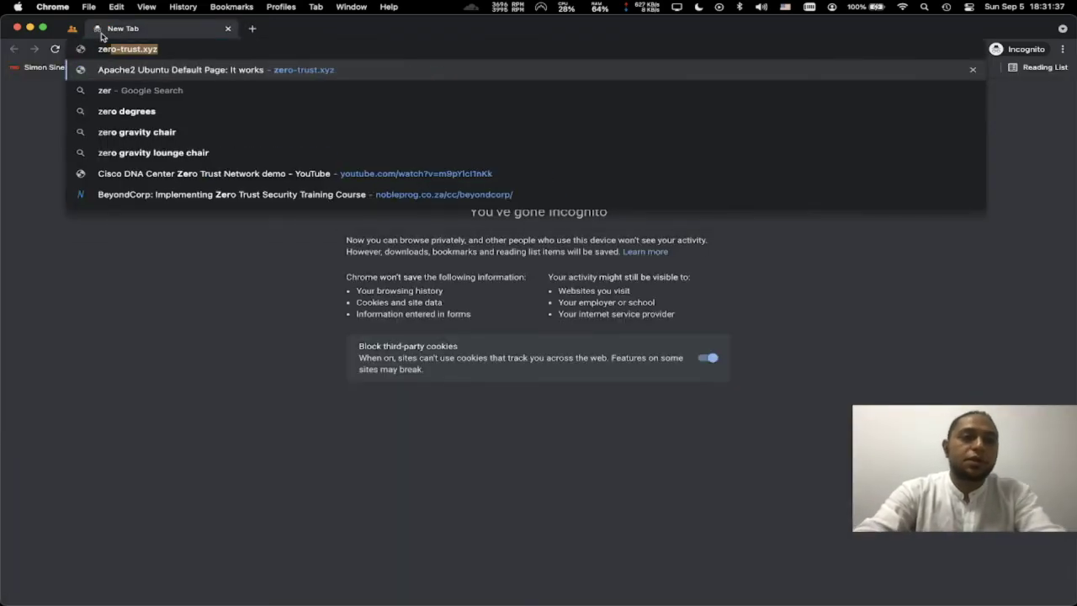
key("Right")
key("Return")
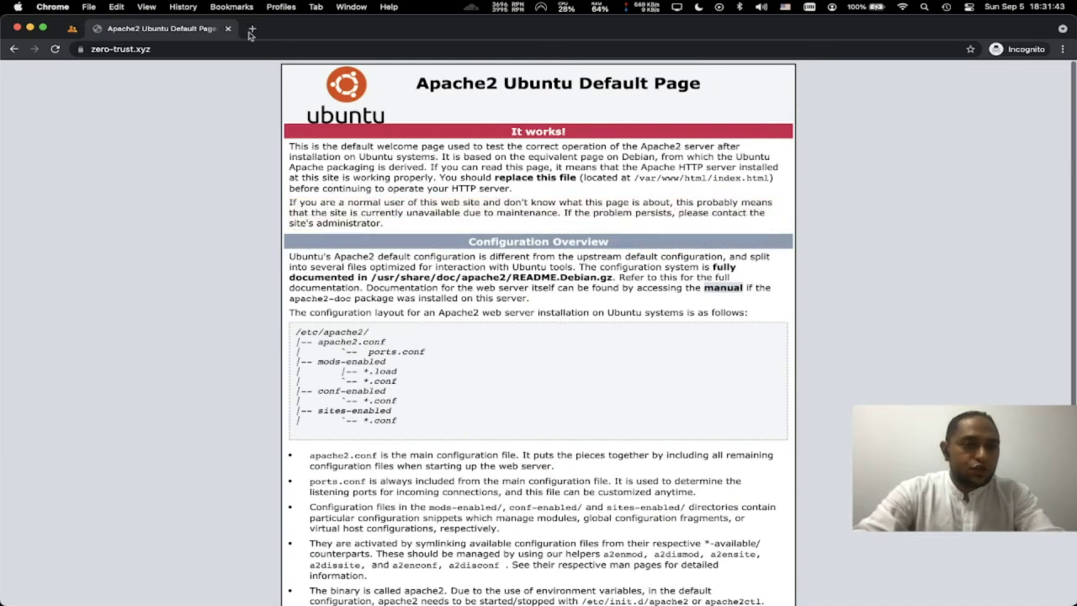
left_click(110, 49)
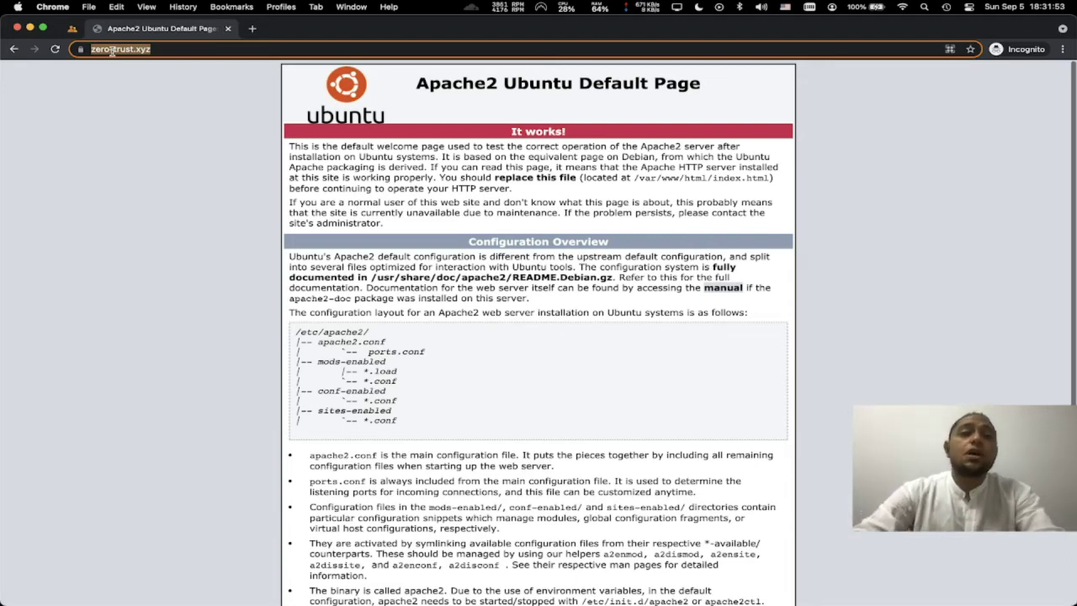
left_click(140, 93)
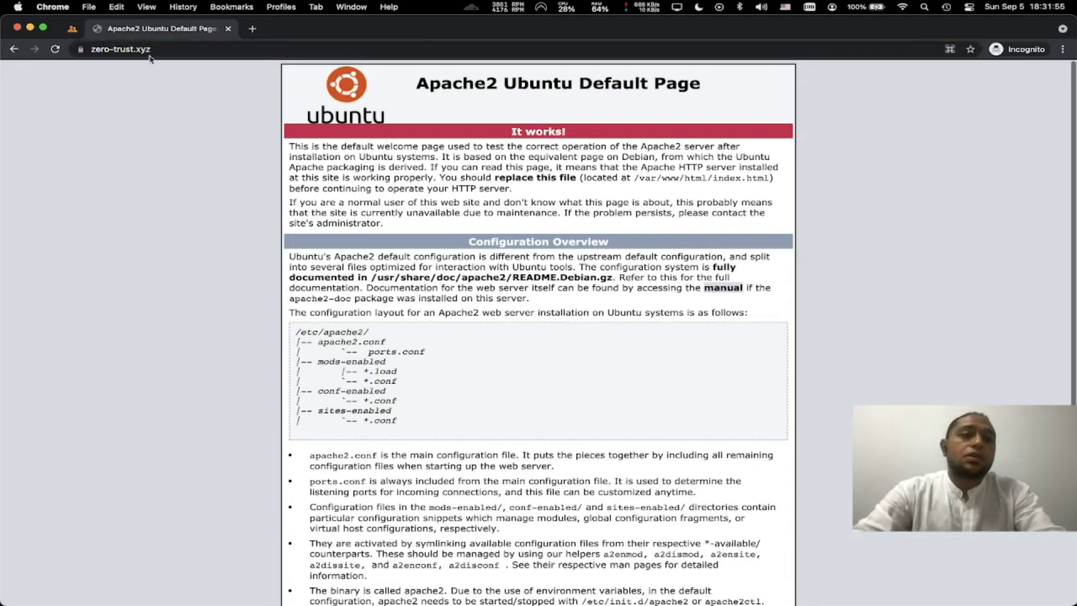
left_click(149, 55)
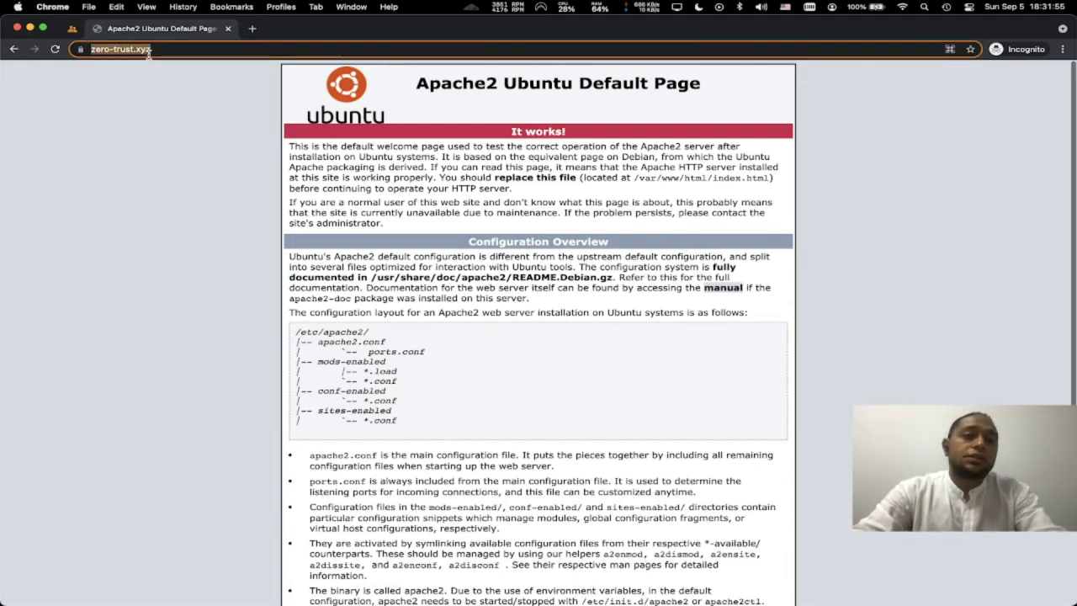
left_click(244, 153)
left_click(121, 47)
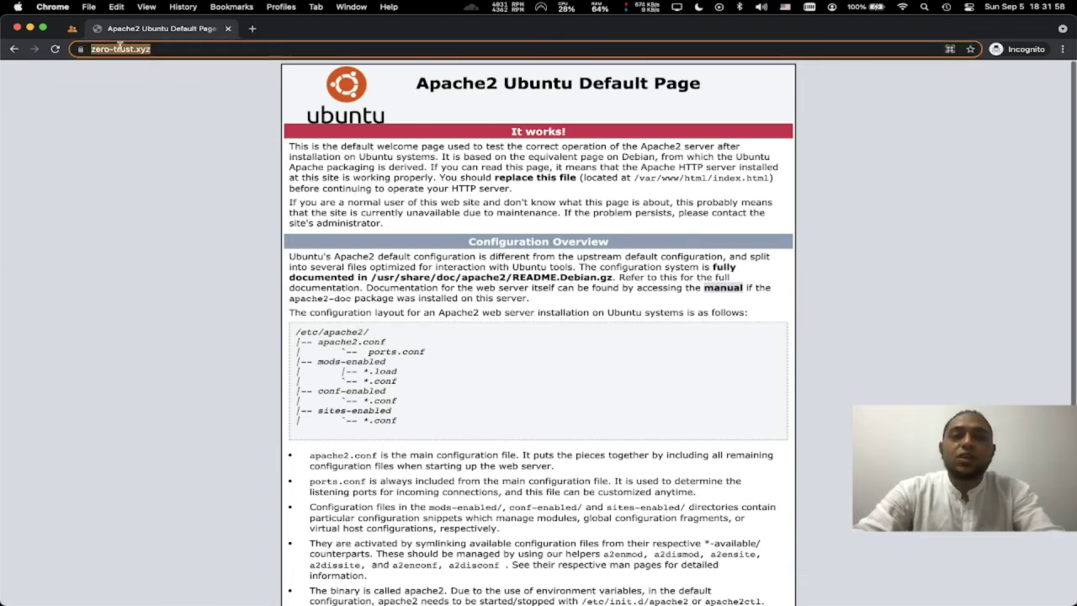
left_click(173, 133)
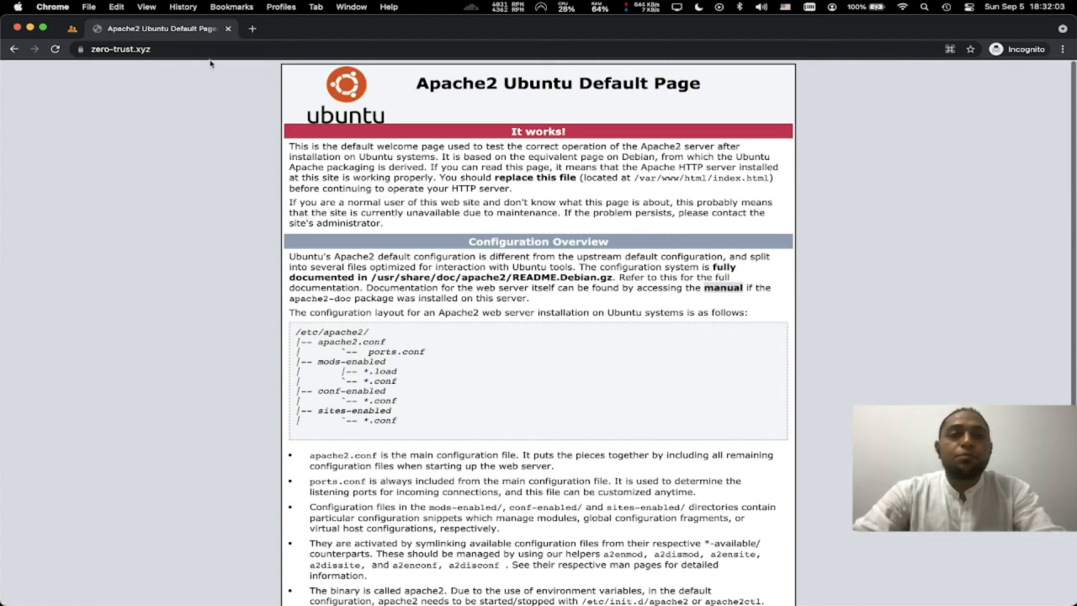
left_click(209, 51)
left_click(206, 113)
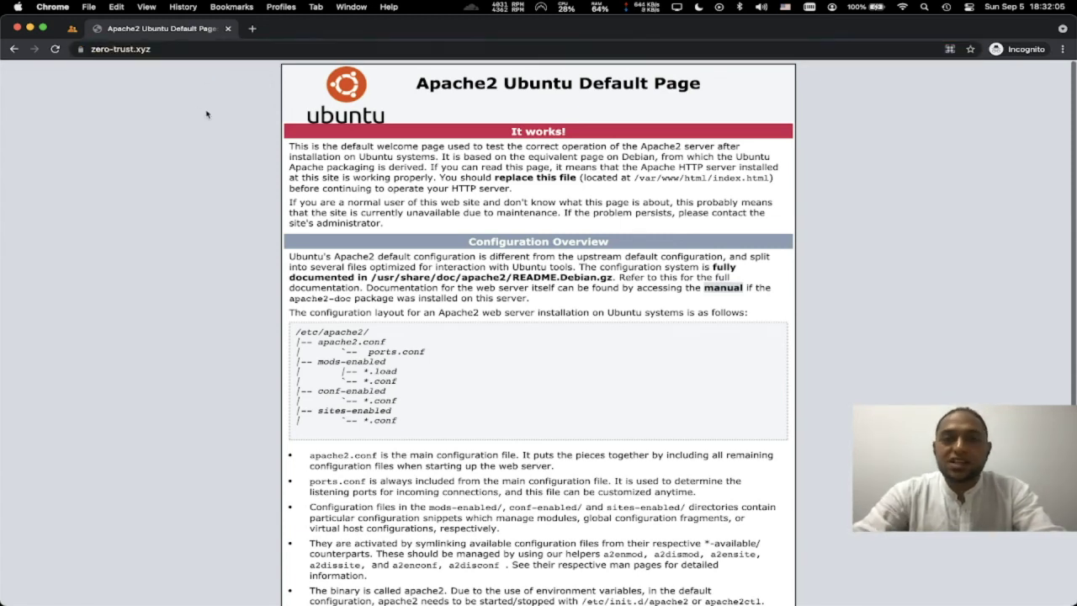
Compare with the HR app's zero-trust.xyz/hr entry in the Cloudflare Applications list.
left_click(72, 29)
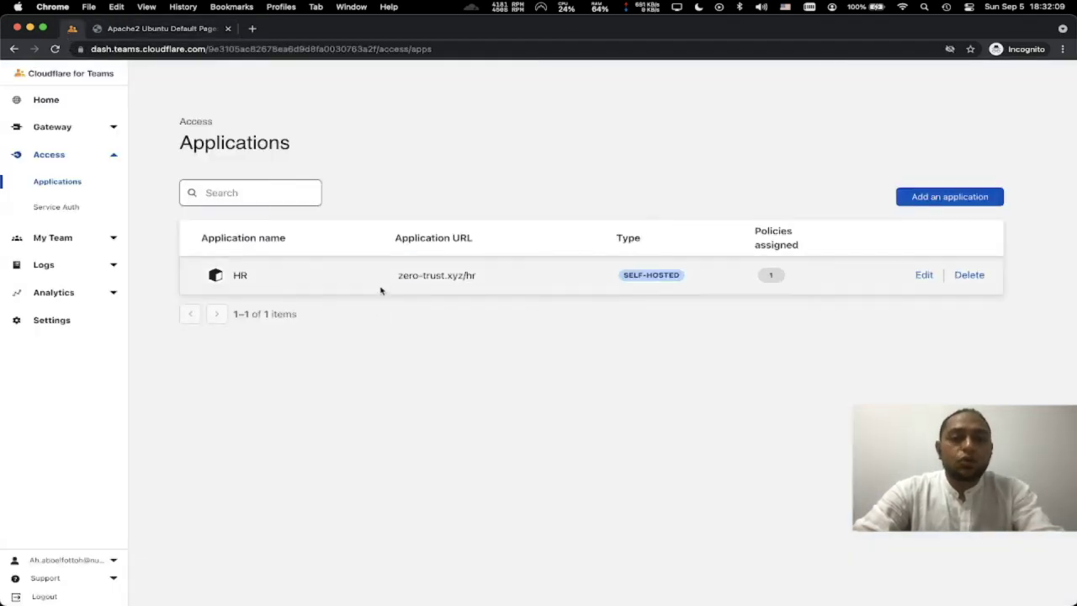
left_click_drag(390, 281, 487, 283)
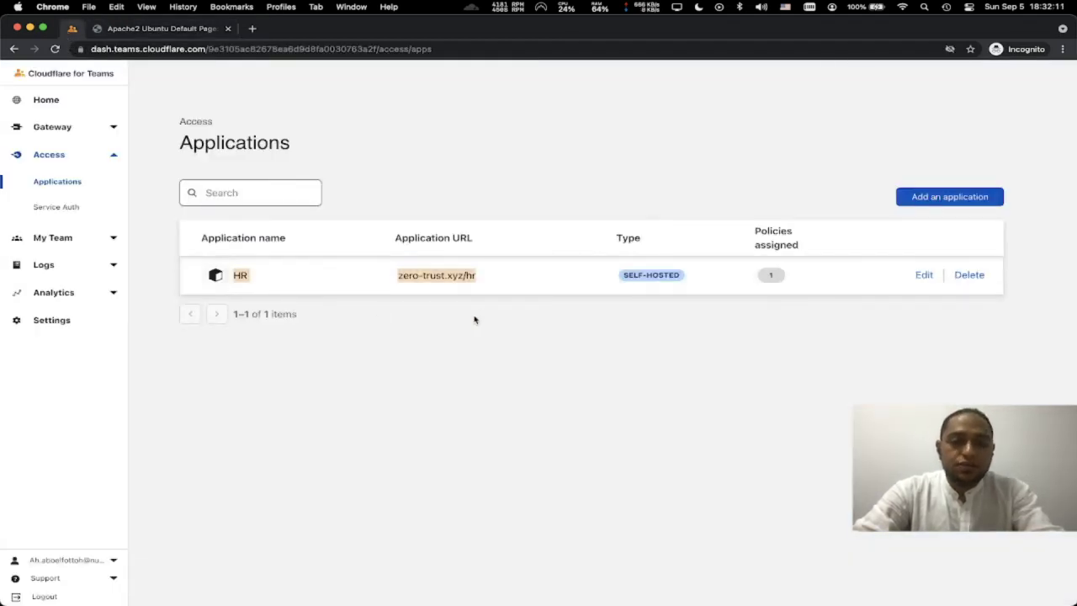
left_click(475, 320)
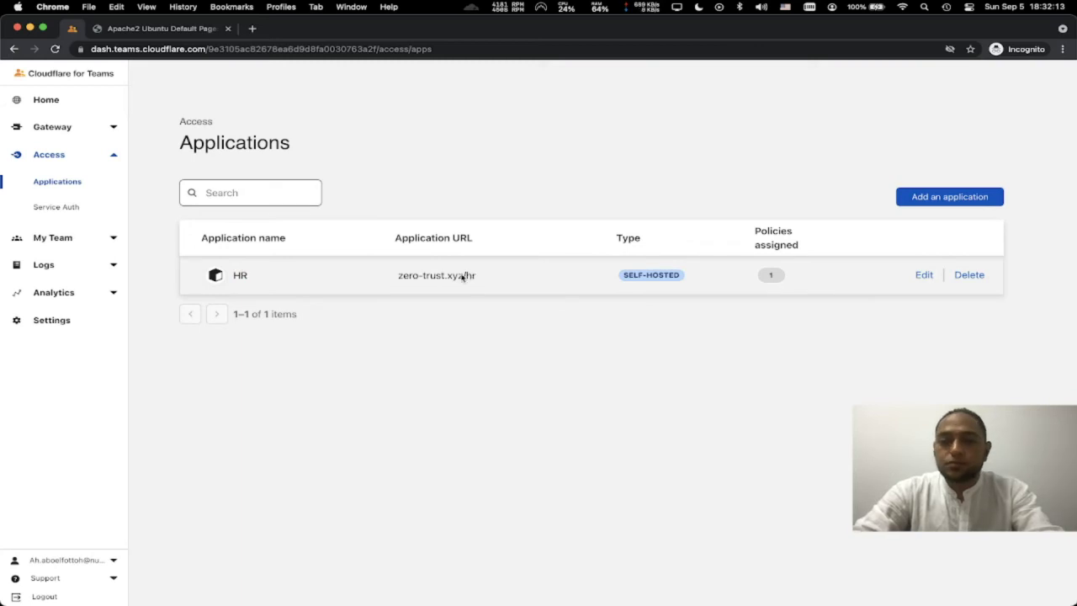
left_click_drag(376, 280, 491, 285)
left_click(482, 329)
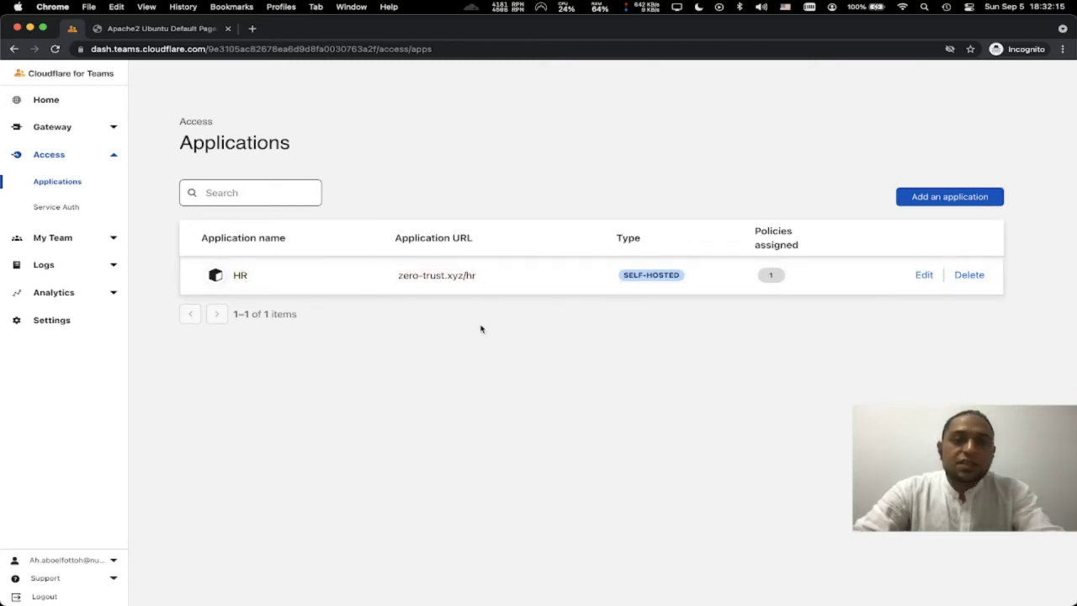
left_click(209, 31)
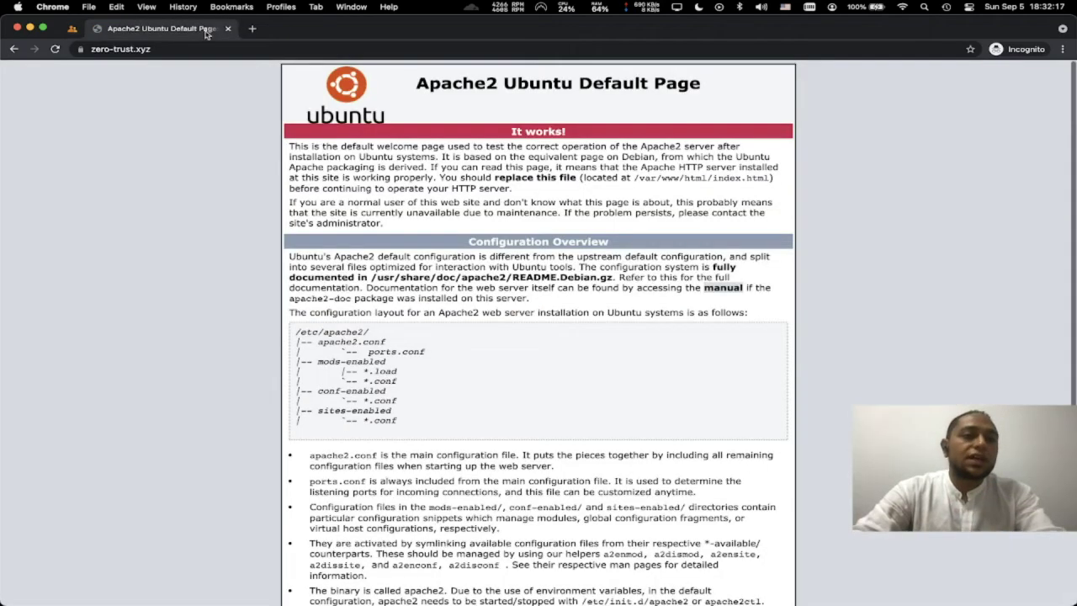
left_click(199, 49)
Load zero-trust.xyz/hr, highlight its 'Welcome to the Secret HR App :)' heading, then switch to Safari.
left_click(199, 49)
type("hr")
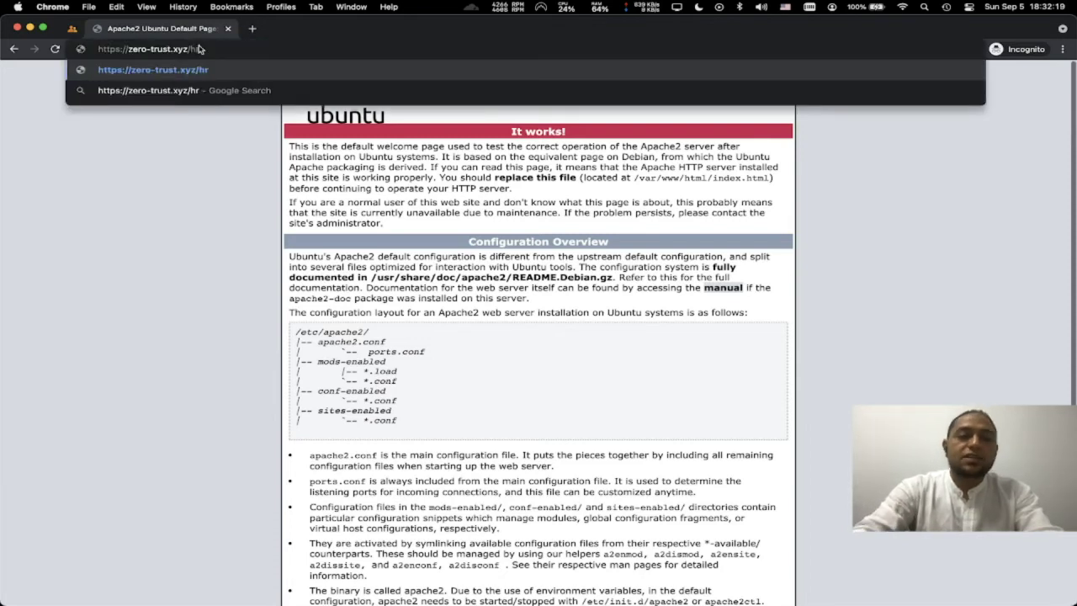
key("Return")
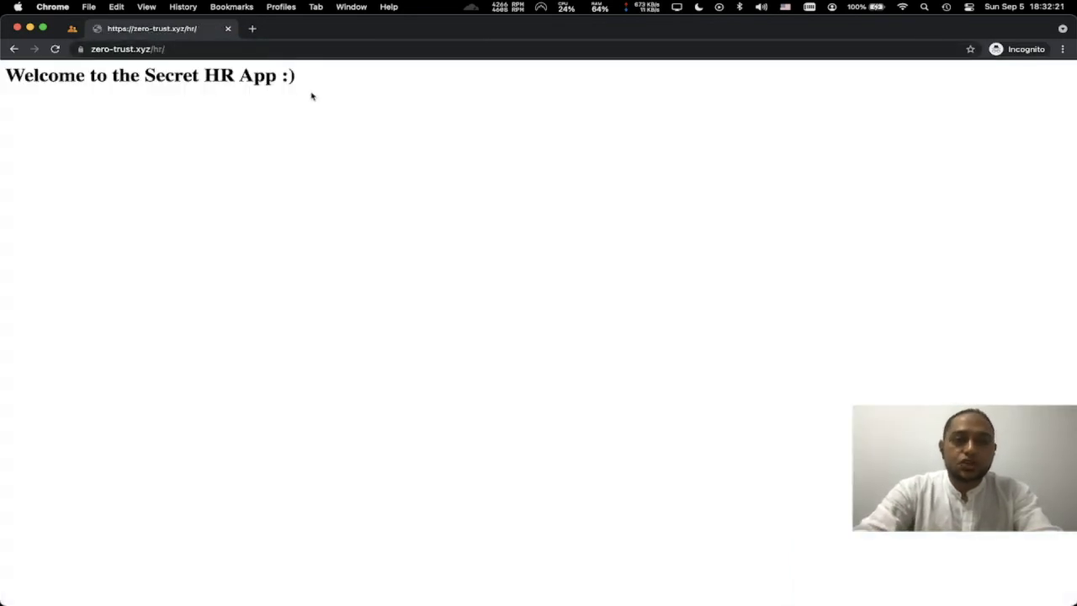
left_click_drag(296, 75, 2, 77)
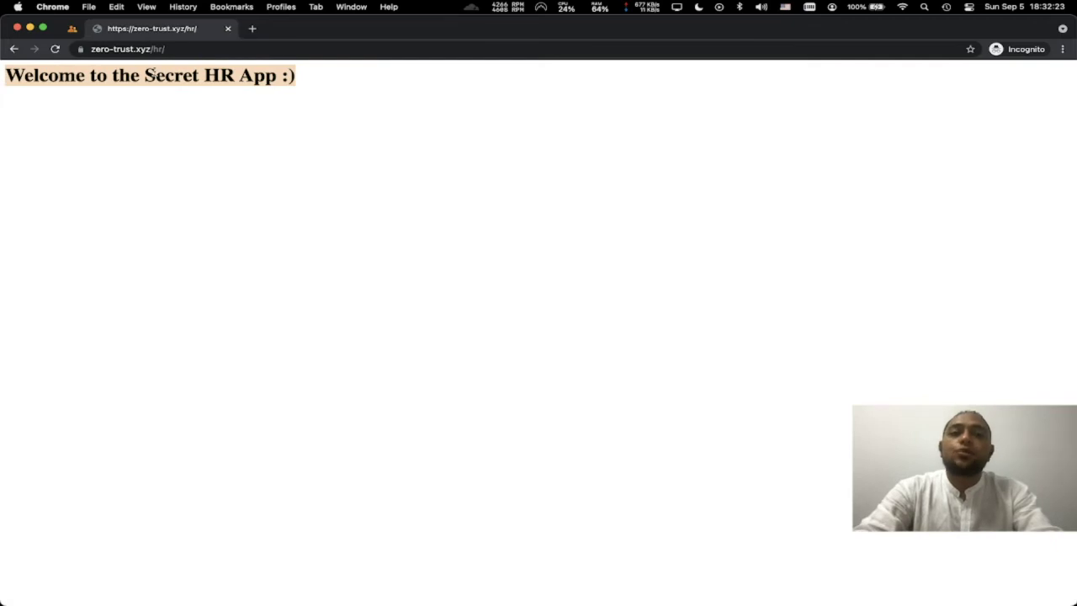
left_click_drag(155, 74, 233, 120)
left_click(233, 120)
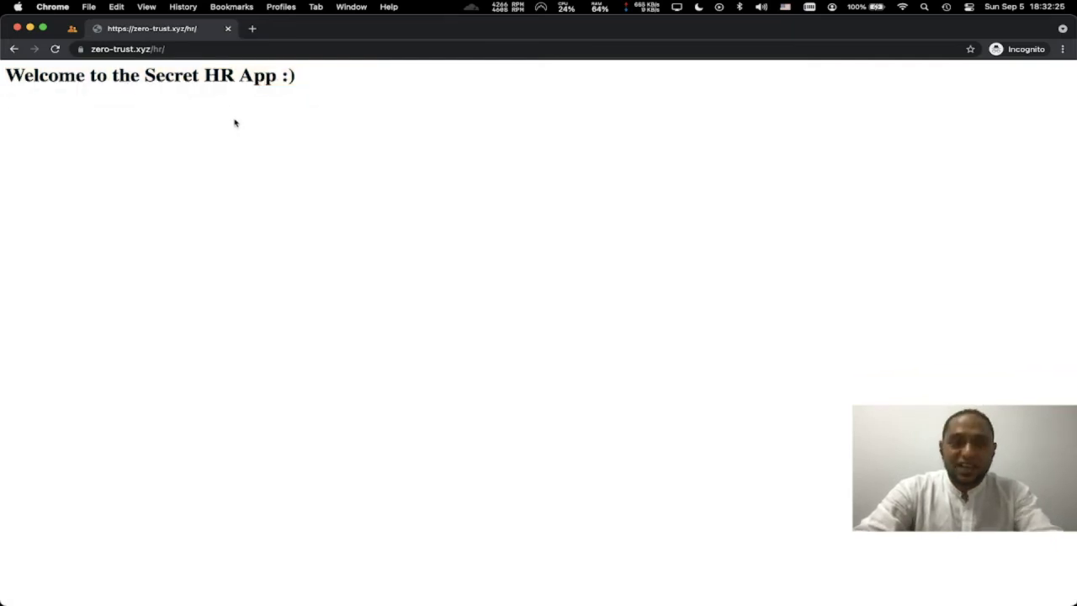
left_click_drag(310, 81, 75, 109)
left_click(151, 127)
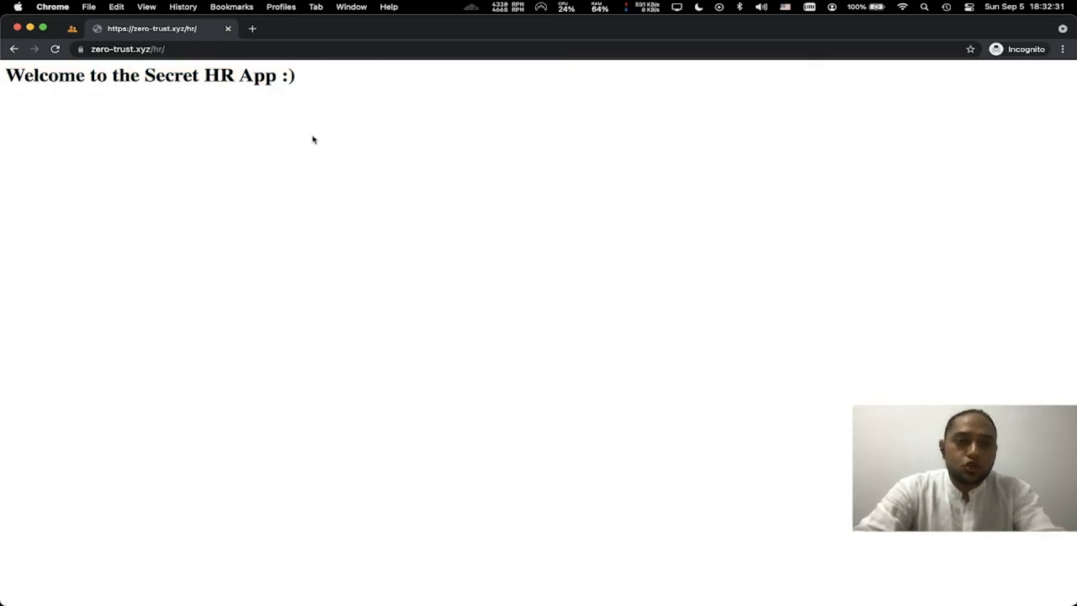
mouse_move(342, 593)
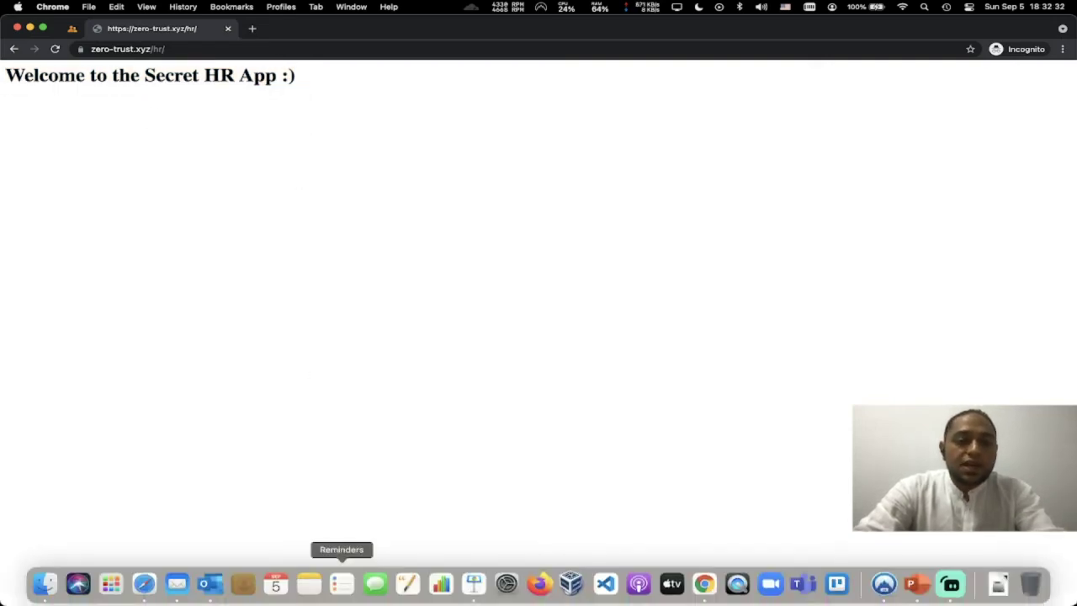
left_click(145, 584)
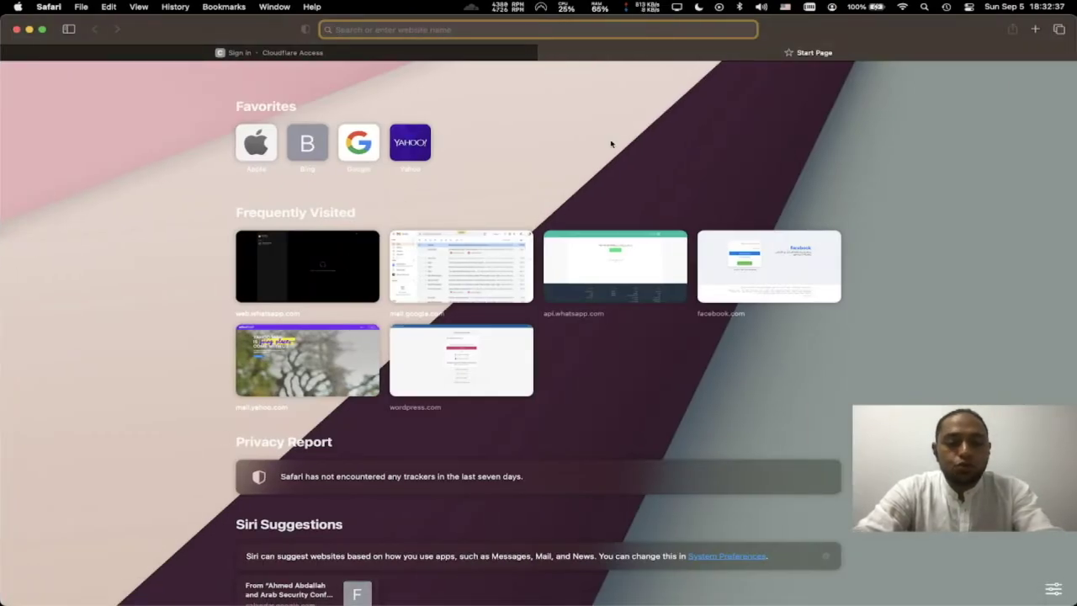
Open zero-trust.xyz/hr in a Safari private window and reload it to reach the Cloudflare Access login page.
left_click(81, 6)
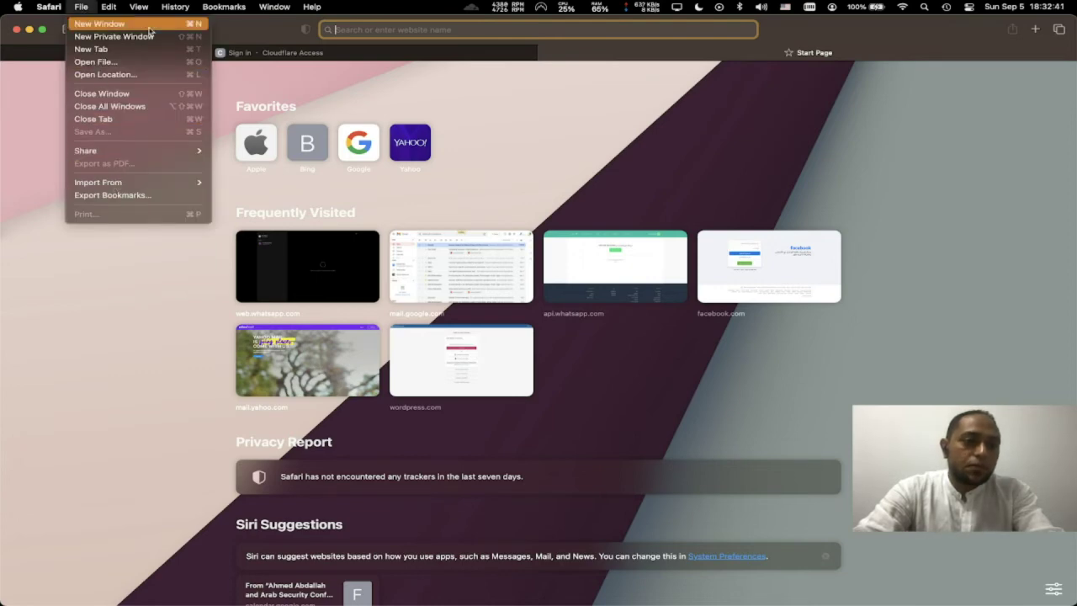
left_click(92, 37)
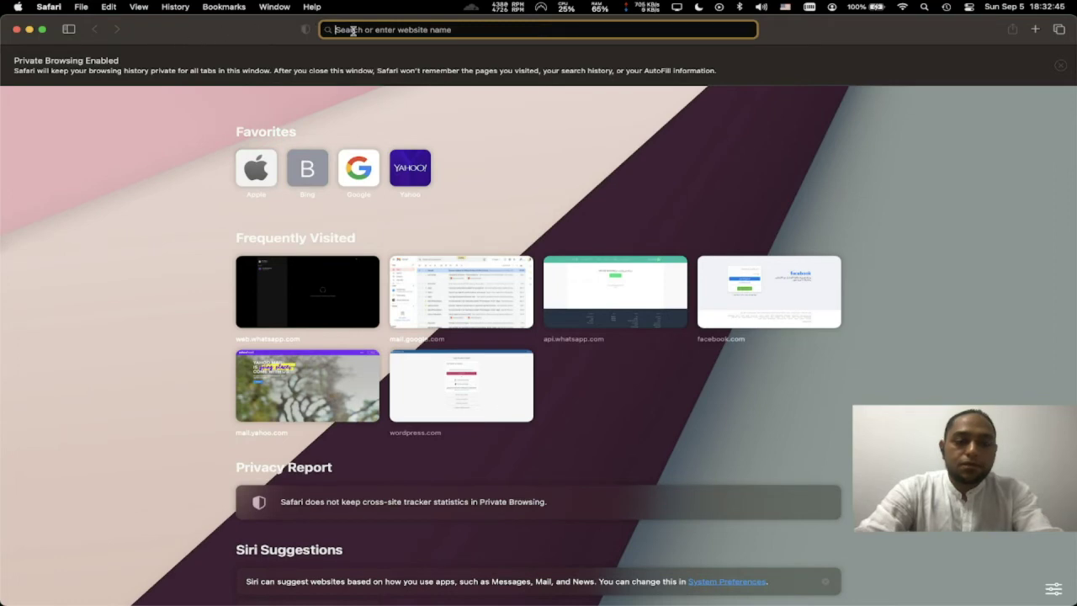
type("zero-trust.xyz/")
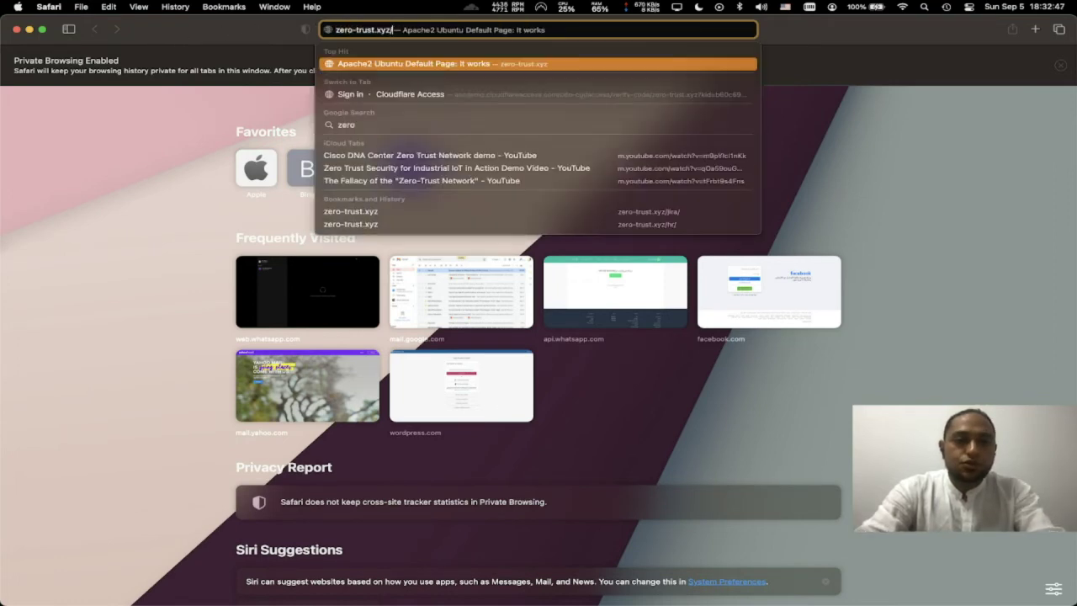
type("hr")
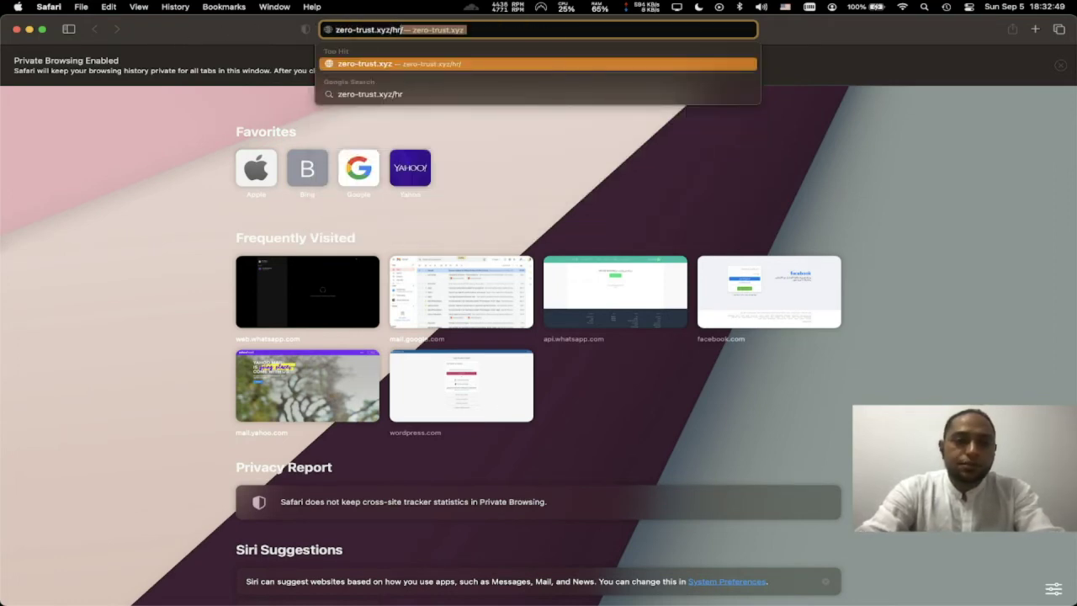
key("Return")
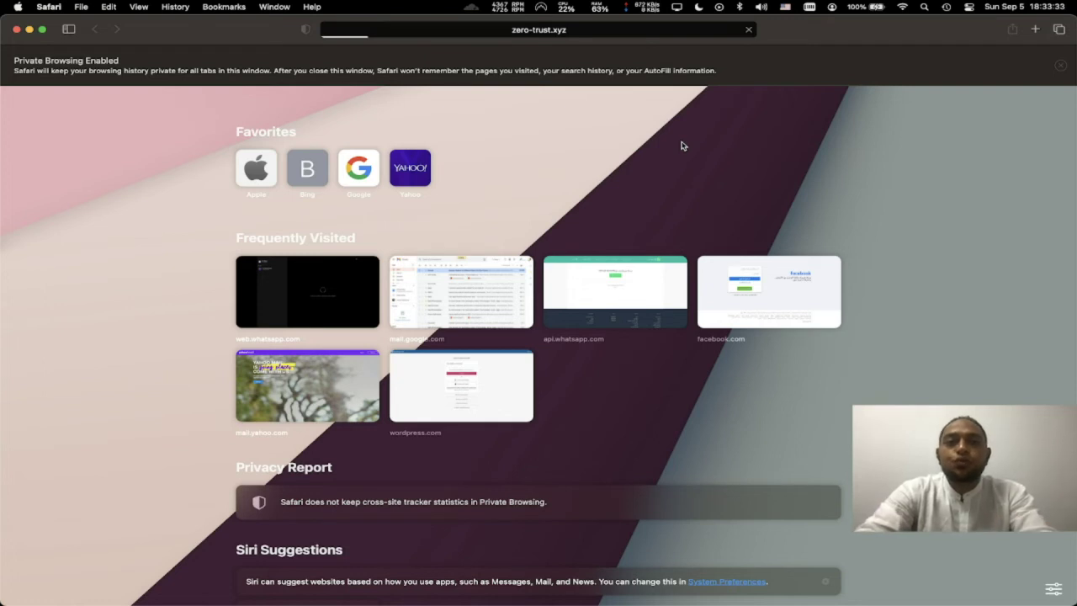
left_click(675, 34)
key("Return")
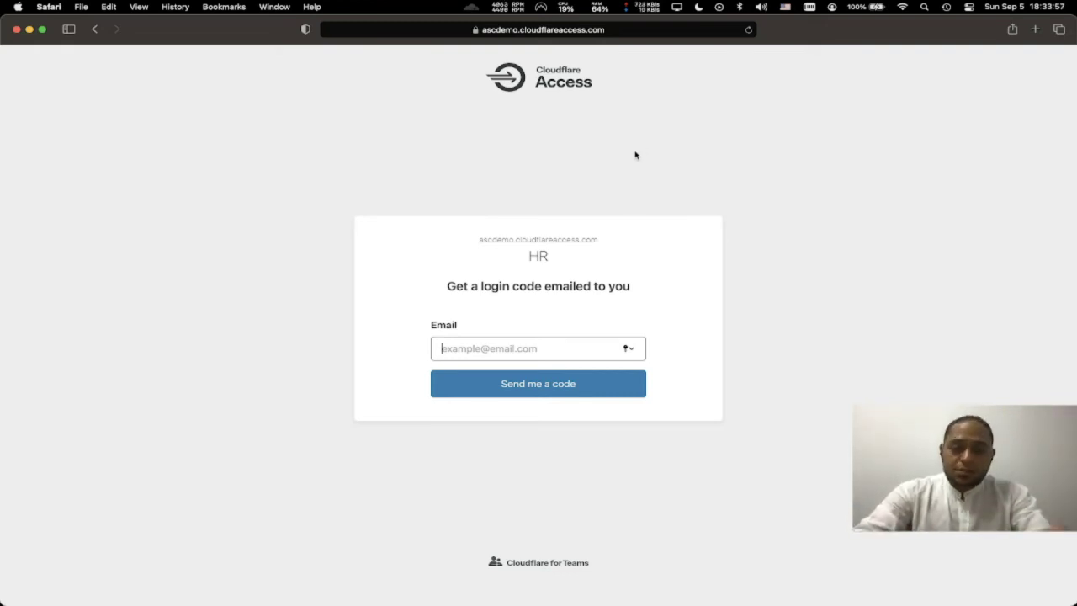
Put the Safari sign-in window in Split View beside Chrome's HR app and adjust the divider.
left_click_drag(2, 109, 283, 124)
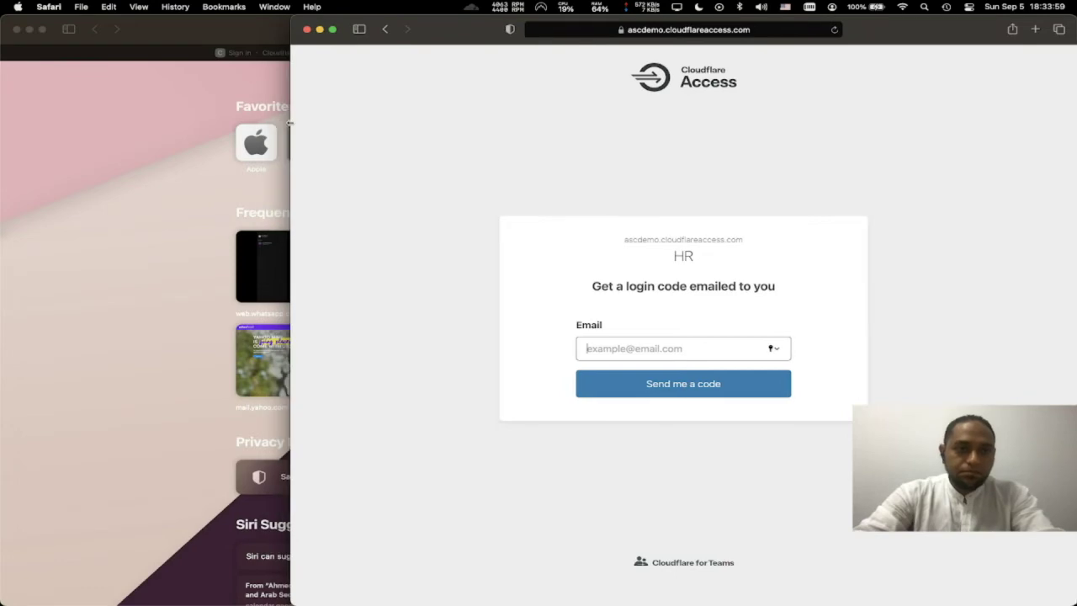
key("ctrl+Up")
left_click_drag(619, 304, 312, 42)
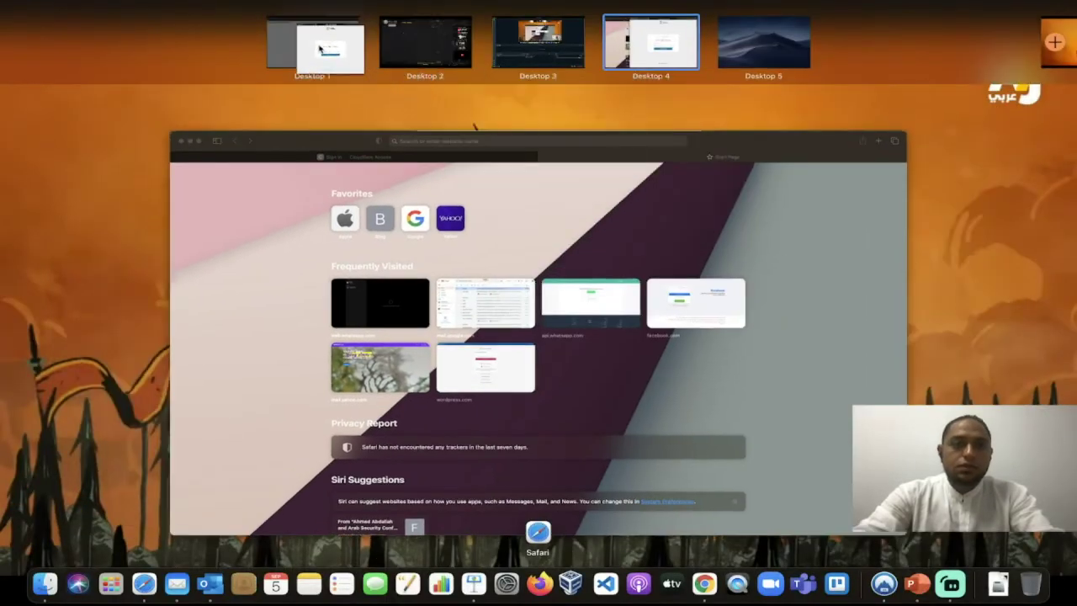
left_click(312, 42)
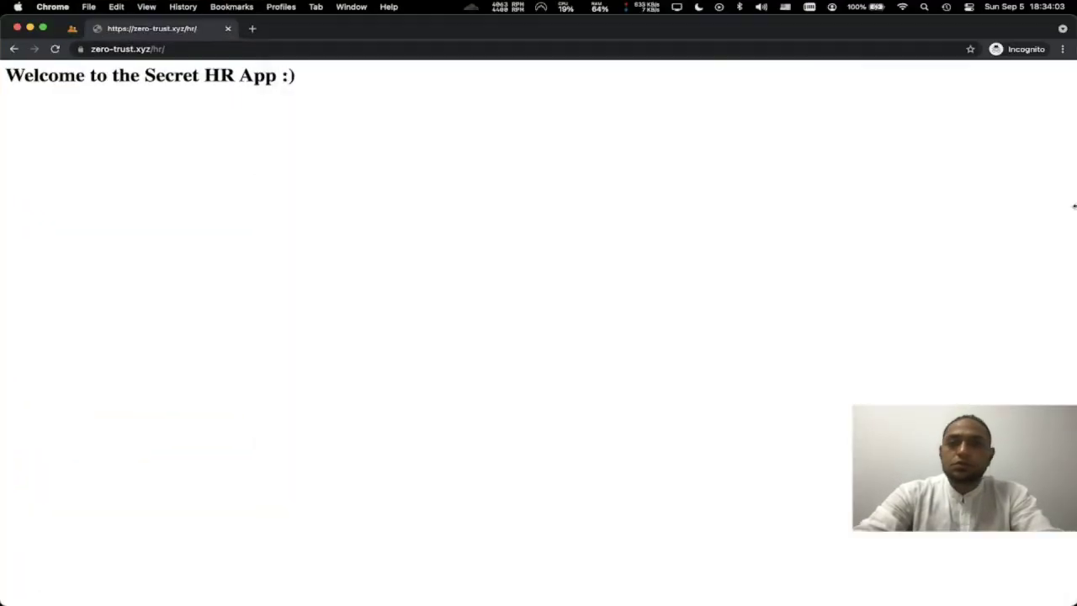
left_click_drag(1073, 206, 522, 204)
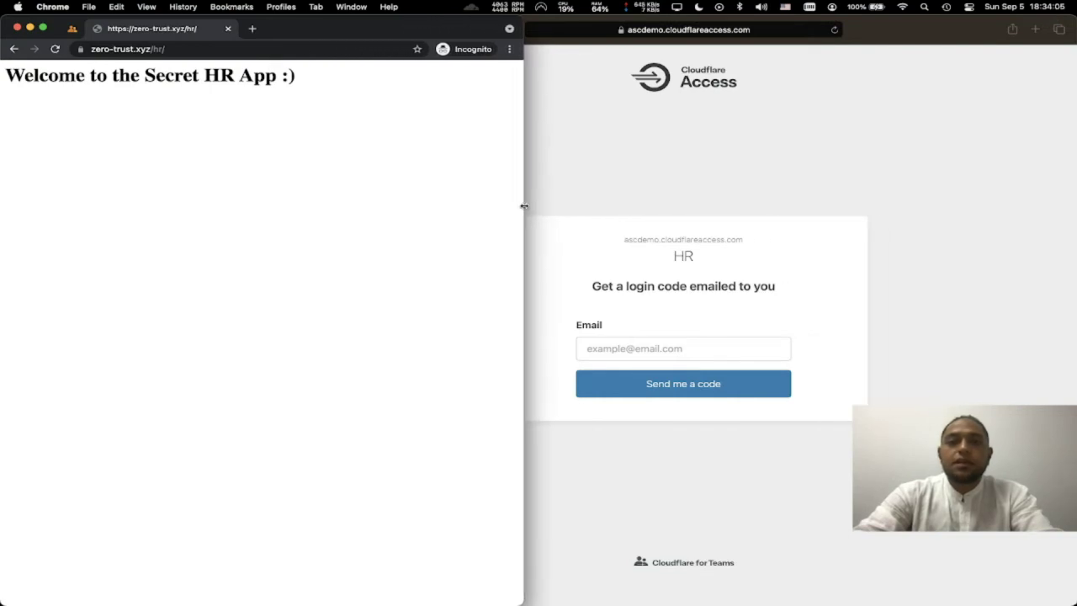
left_click(613, 194)
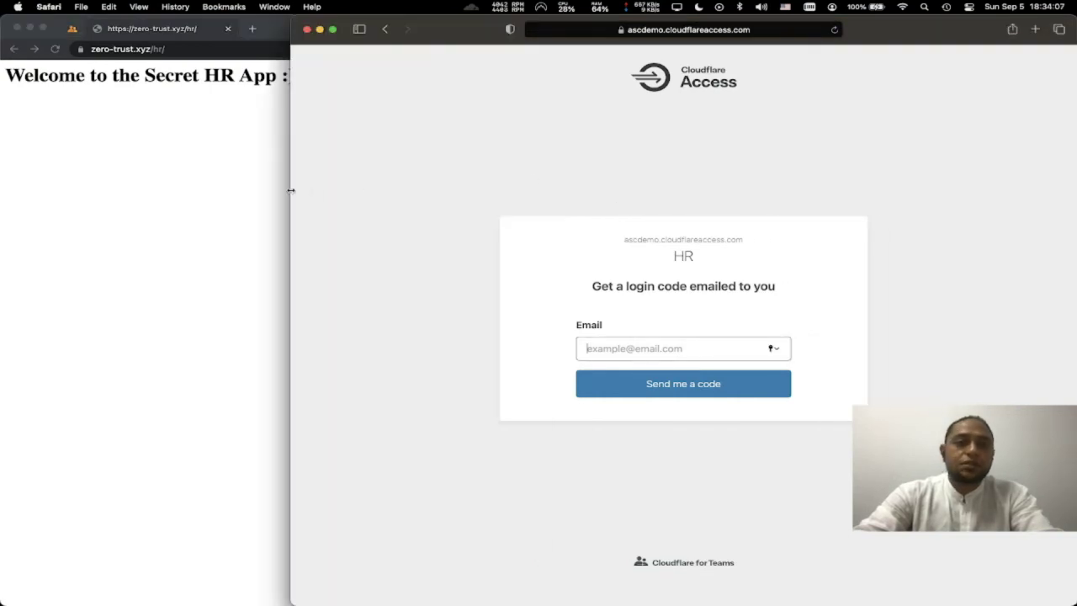
left_click_drag(293, 193, 518, 200)
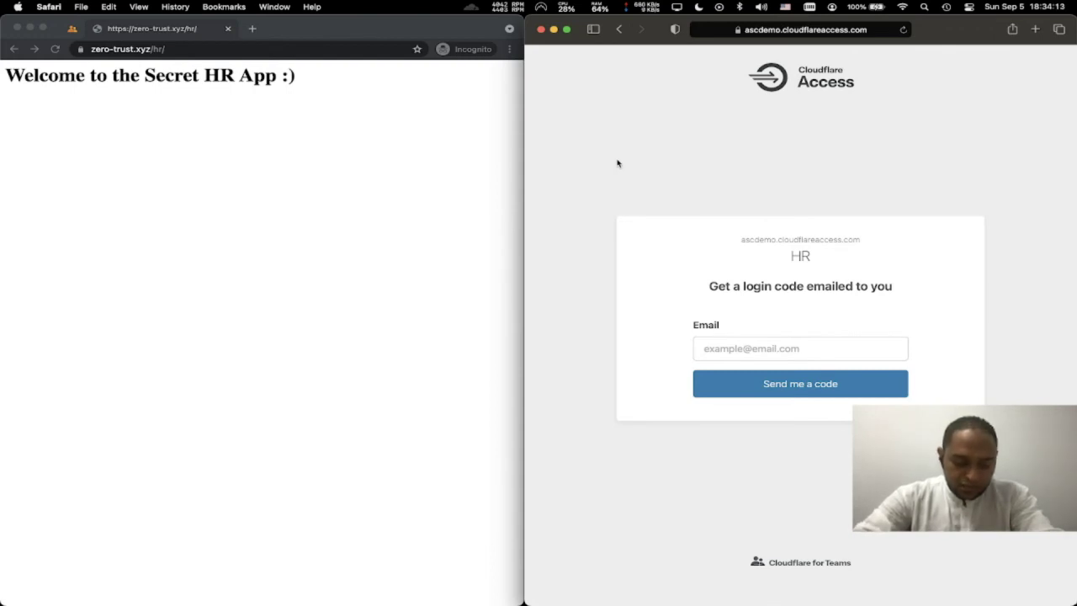
Compare both halves and highlight the Cloudflare Access login-code heading.
left_click(415, 168)
left_click(577, 177)
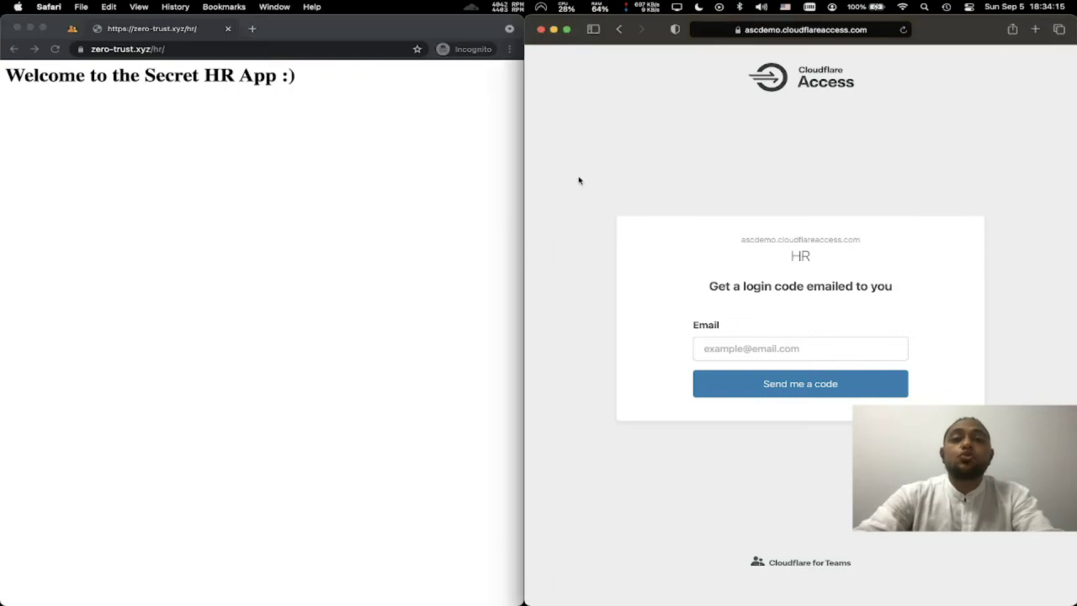
left_click(405, 179)
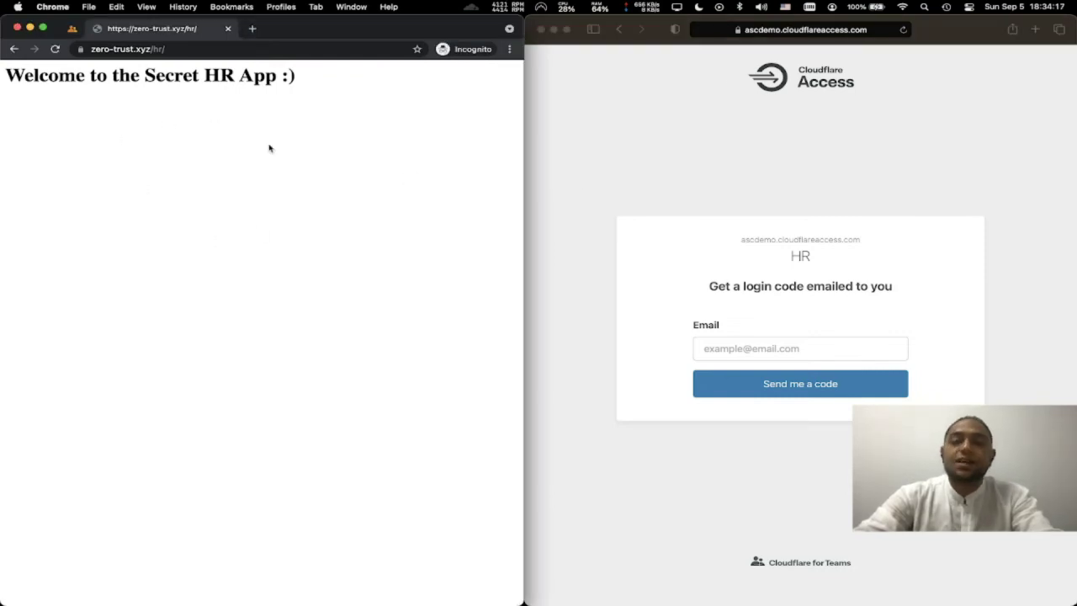
left_click(746, 212)
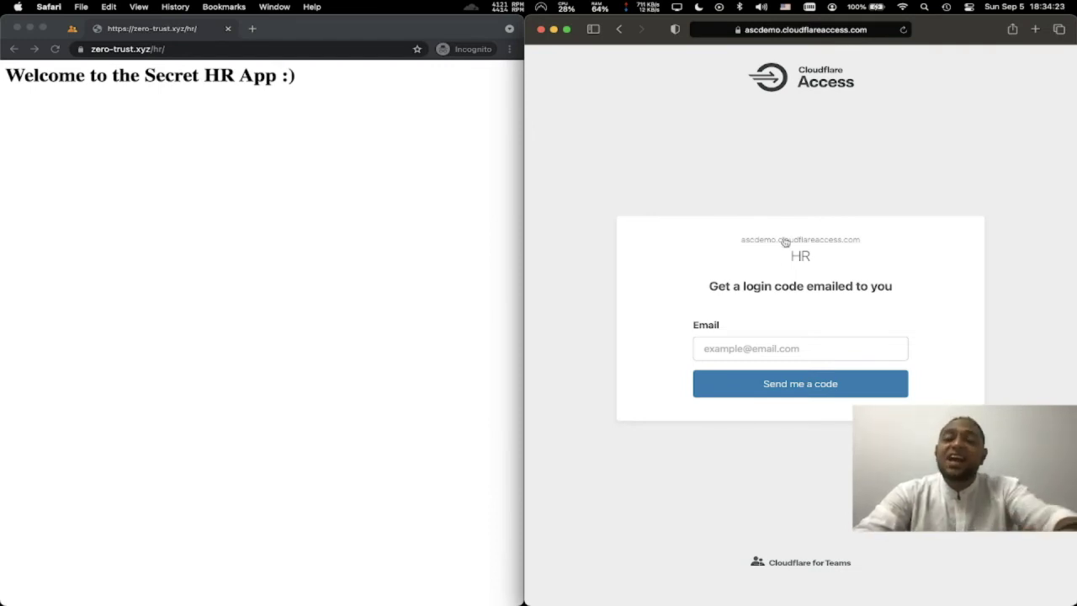
left_click(764, 348)
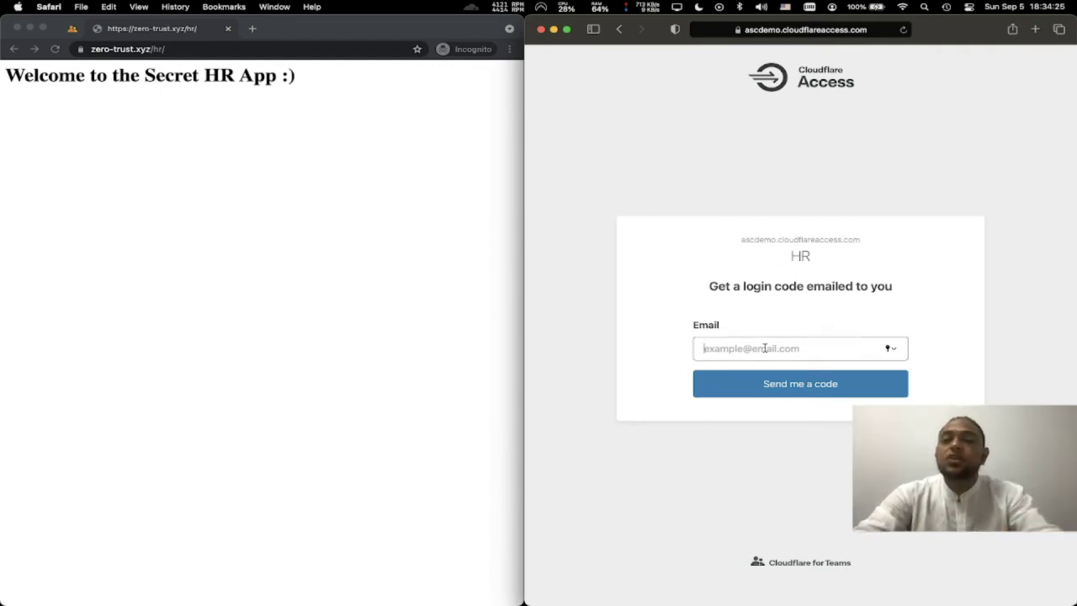
triple_click(761, 286)
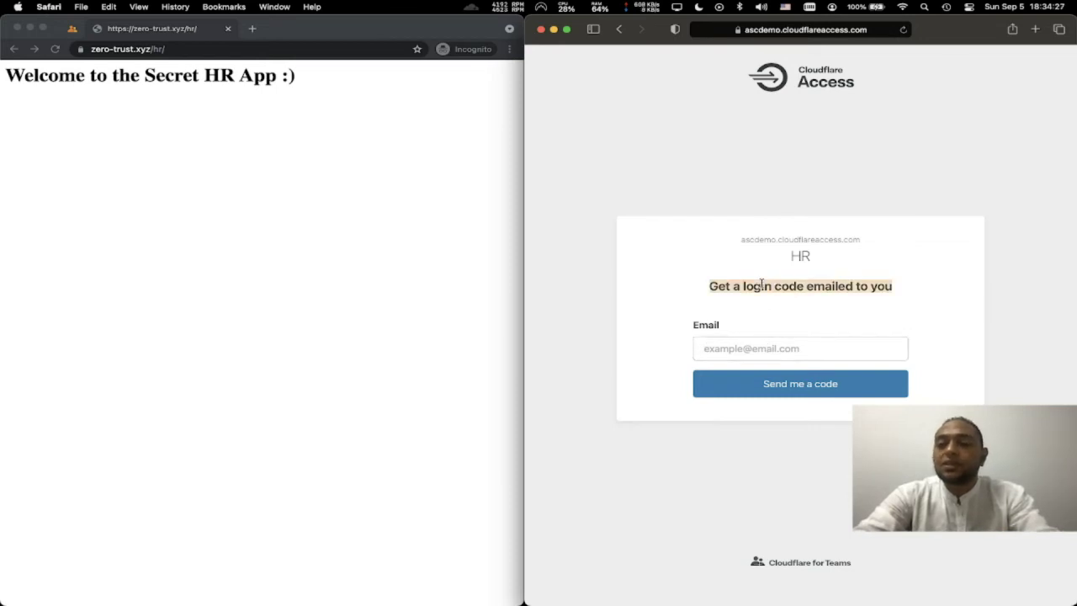
left_click(753, 189)
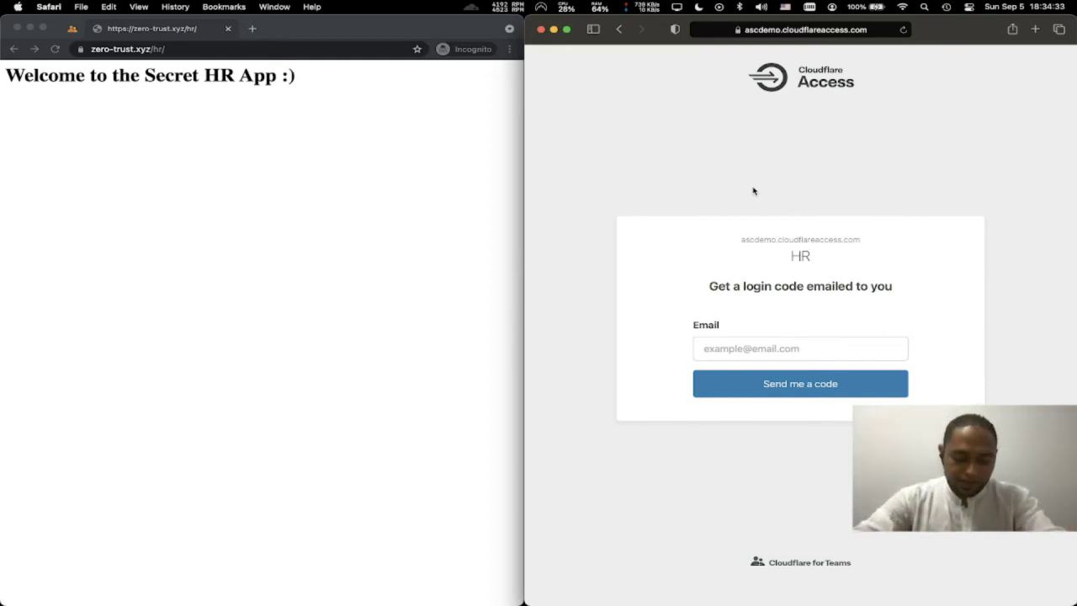
Highlight the HR application name on the sign-in page and the Secret HR App heading in Chrome.
left_click(477, 230)
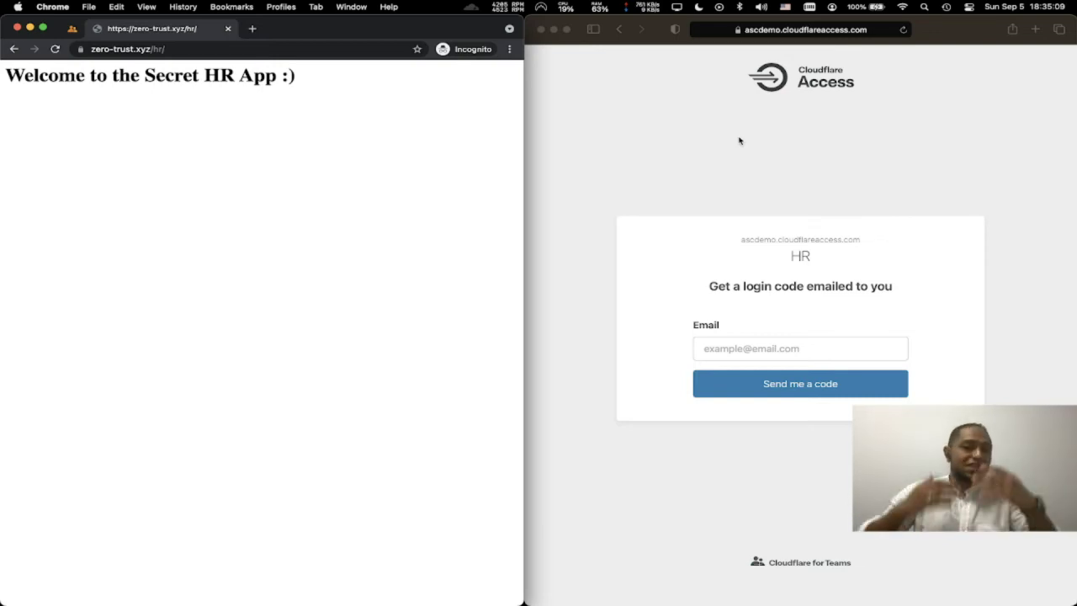
left_click(767, 352)
double_click(799, 256)
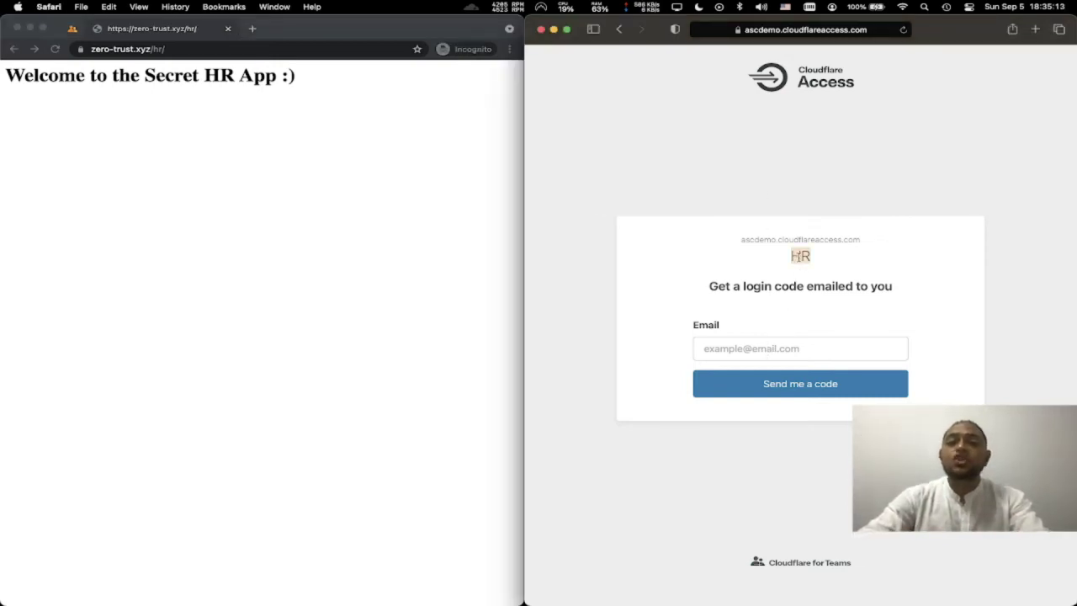
left_click(749, 344)
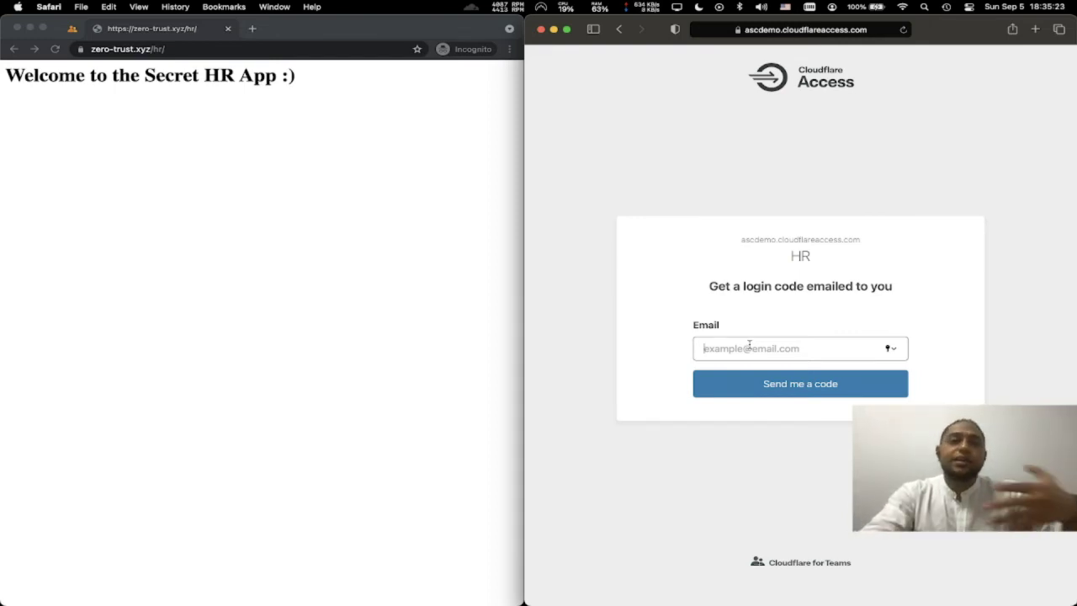
left_click(230, 79)
triple_click(216, 76)
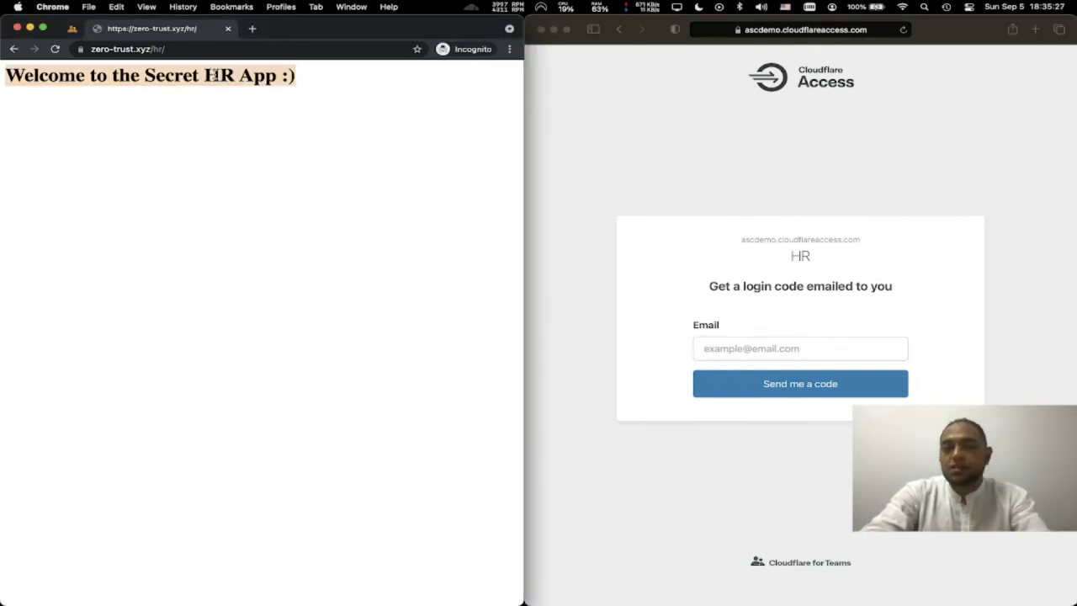
left_click_drag(216, 75, 479, 137)
left_click(791, 348)
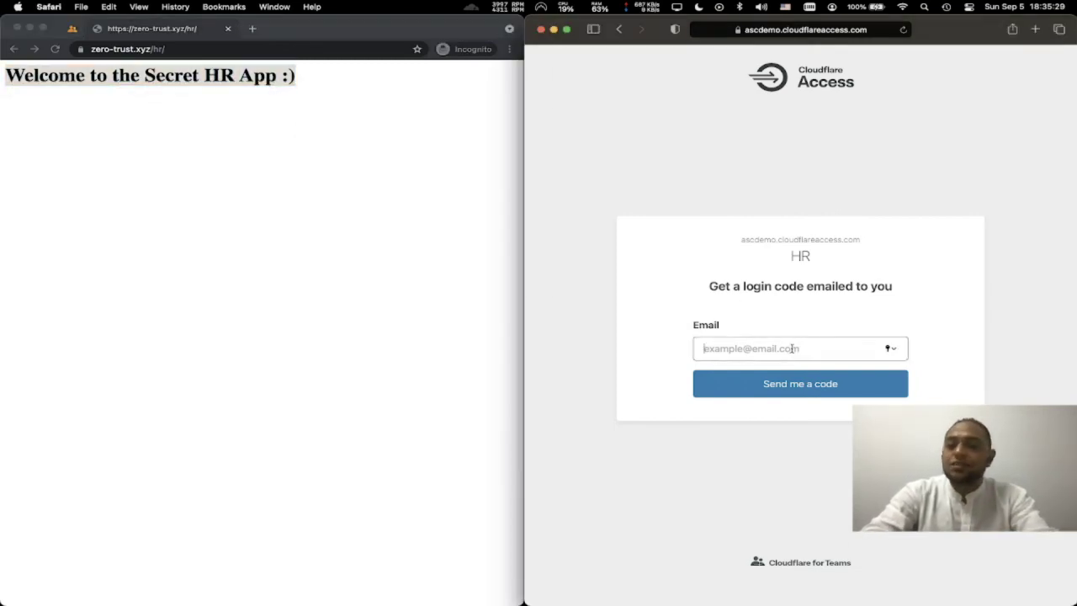
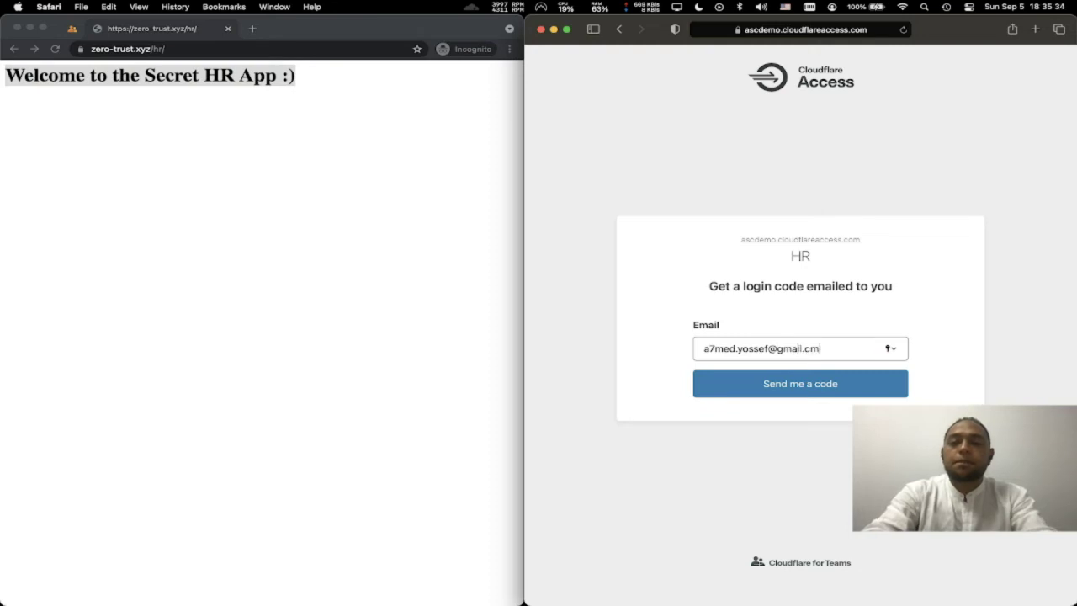
Enter the account e-mail, request a login code, and submit the received code to sign in.
left_click(793, 378)
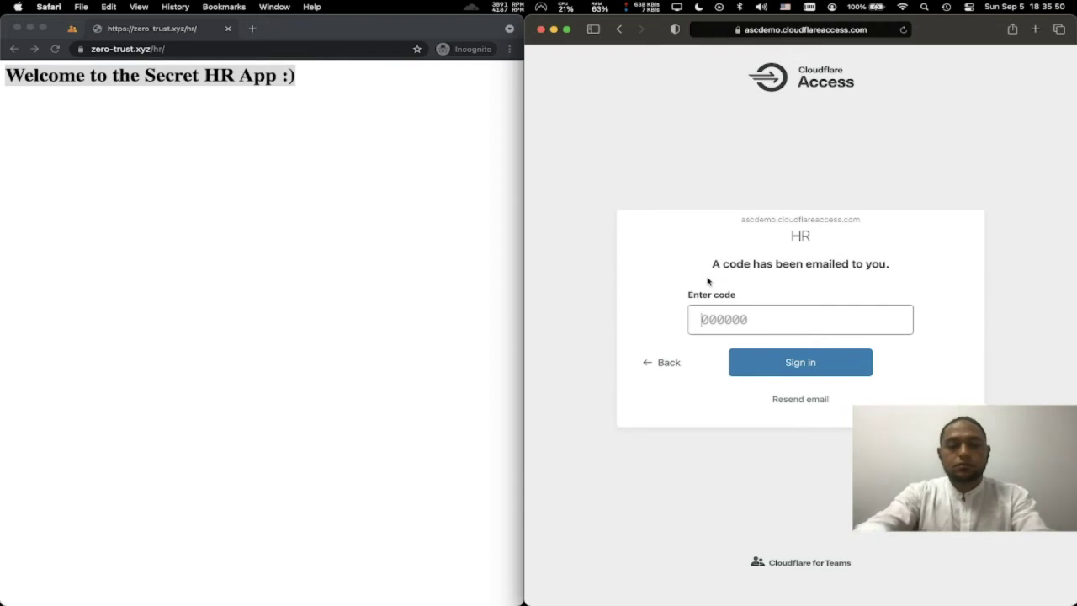
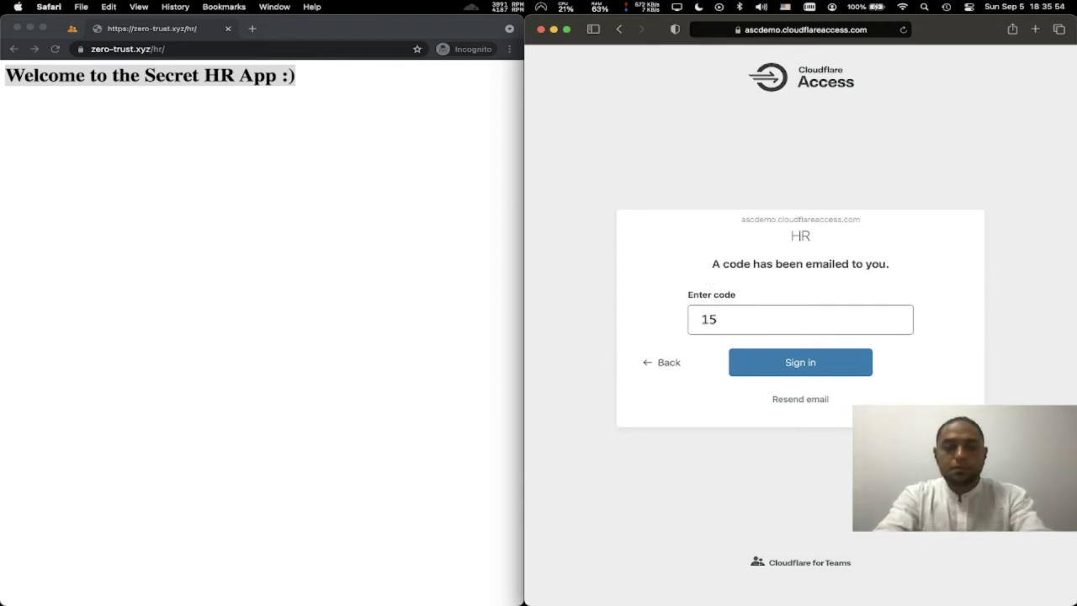
key("Return")
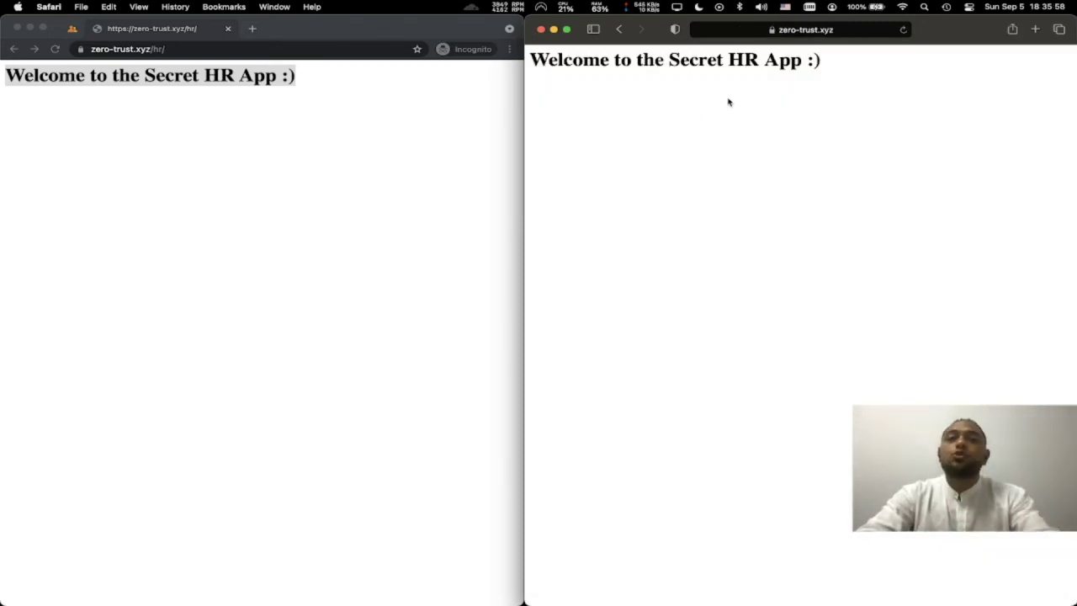
left_click_drag(869, 63, 530, 61)
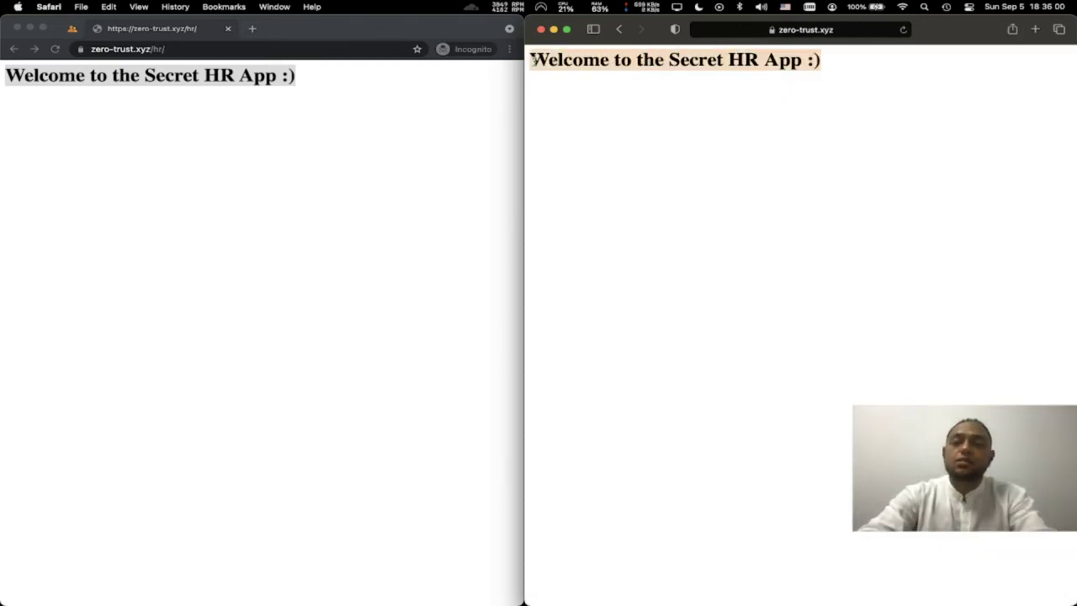
left_click(635, 88)
left_click_drag(830, 62, 538, 60)
left_click(533, 61)
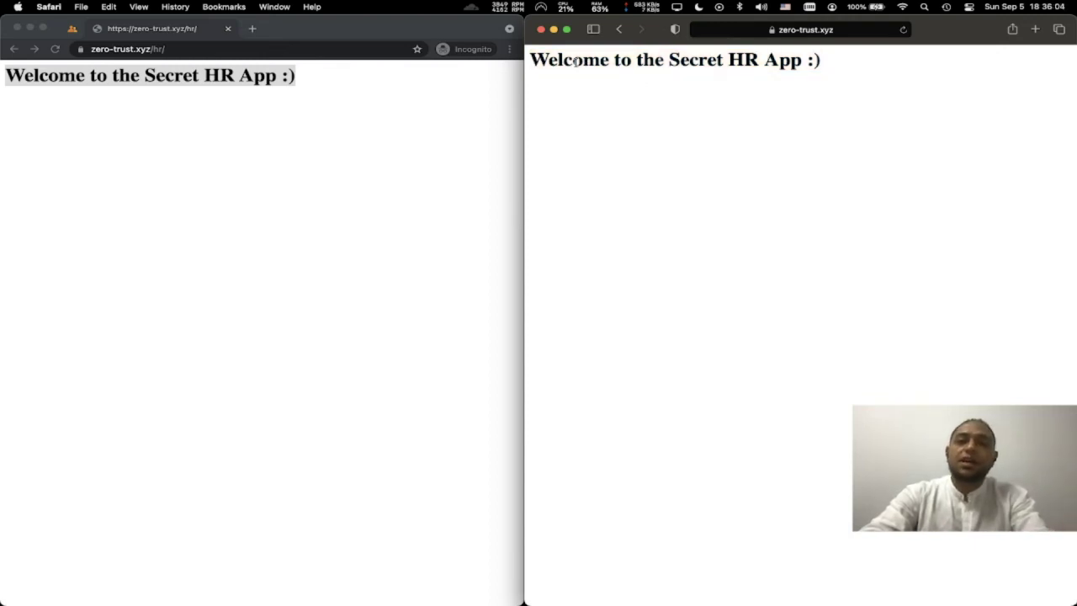
triple_click(575, 61)
left_click_drag(575, 62, 579, 101)
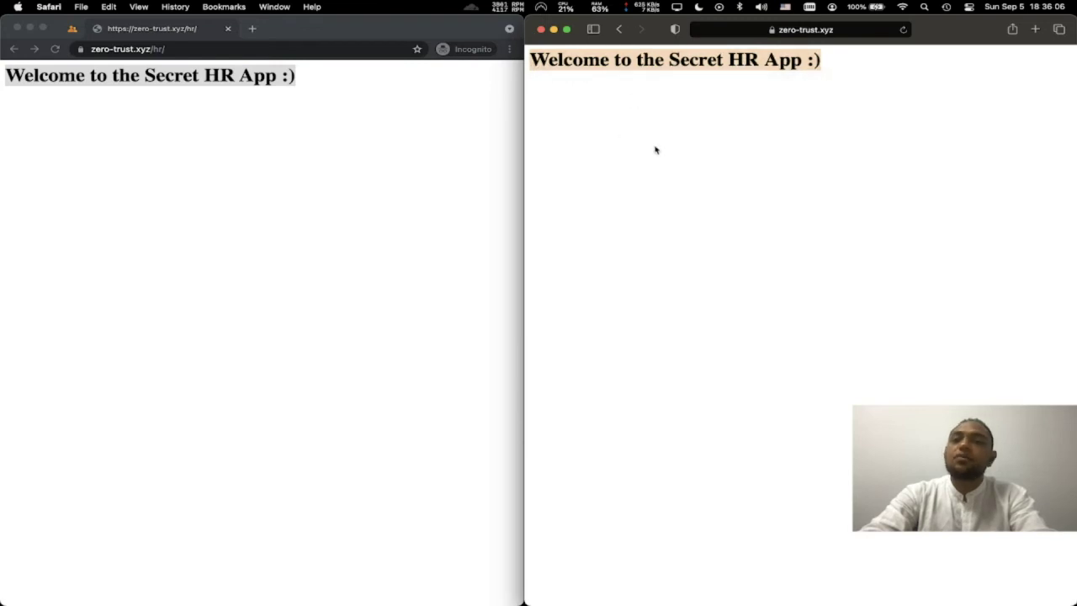
left_click(444, 131)
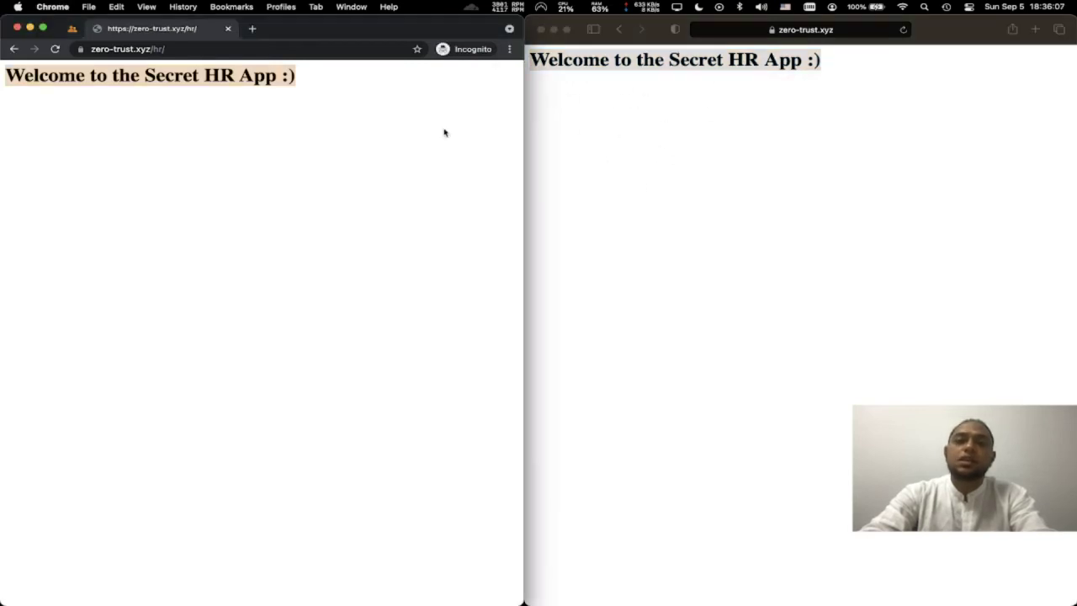
left_click(664, 172)
left_click(390, 172)
left_click(608, 209)
left_click(454, 202)
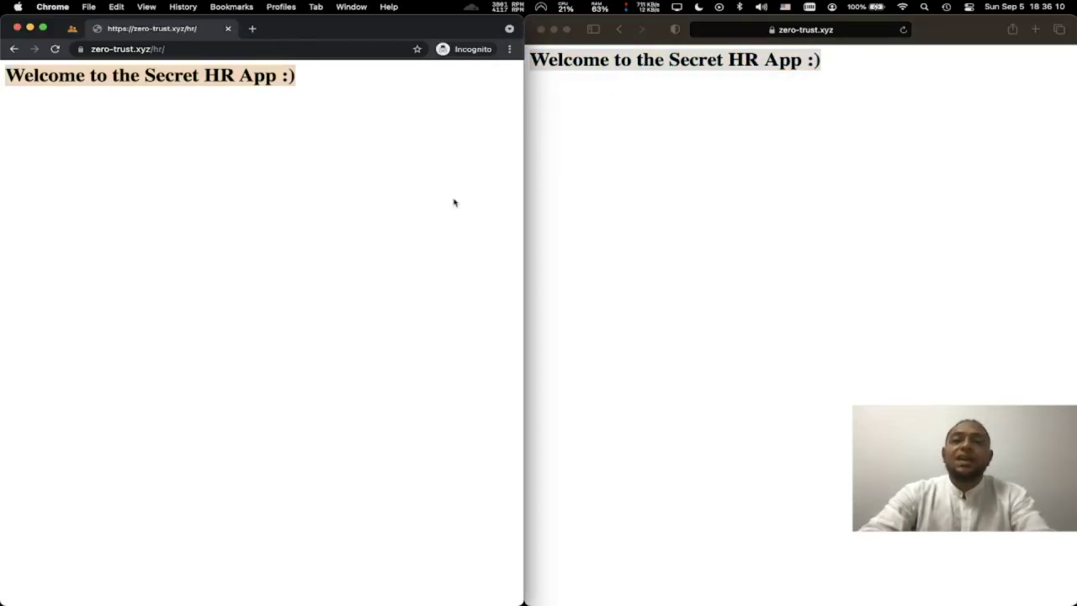
left_click(586, 155)
left_click(418, 154)
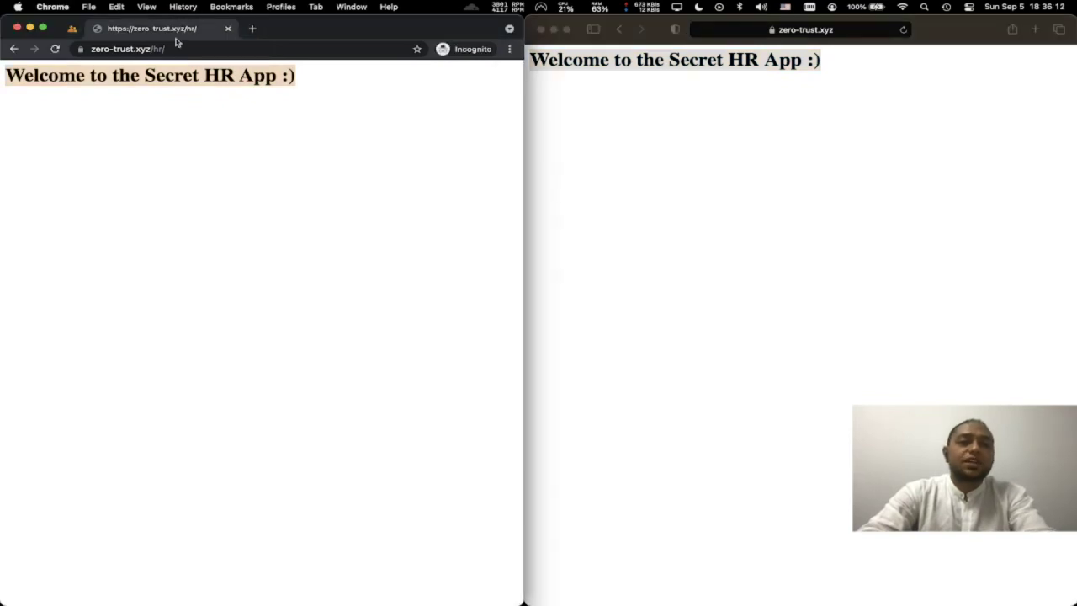
left_click(71, 30)
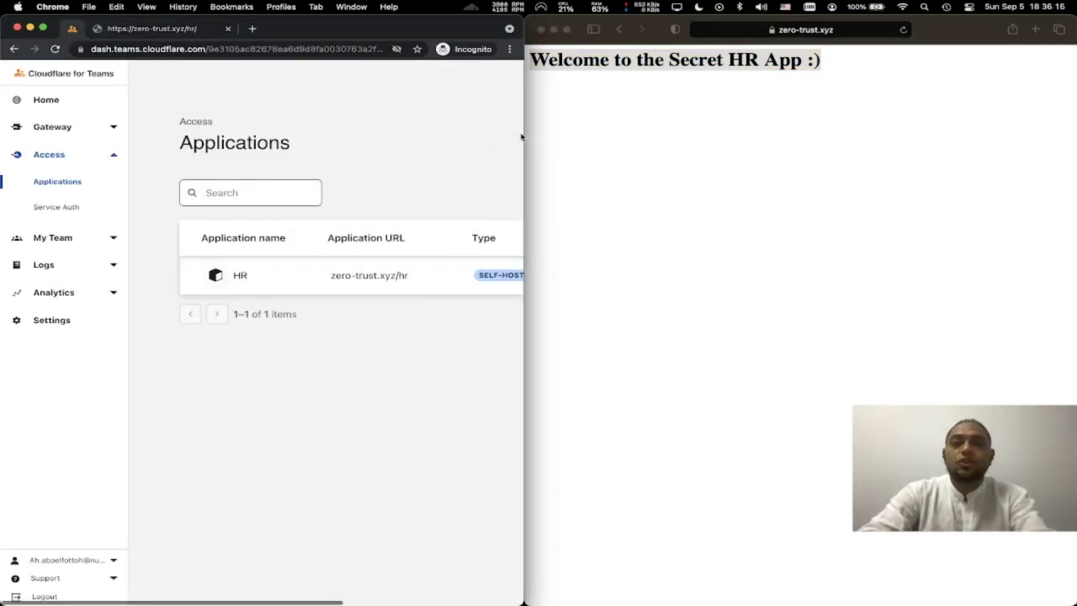
Widen Chrome to full screen and start adding an application under Access > Applications.
left_click_drag(522, 133, 1073, 149)
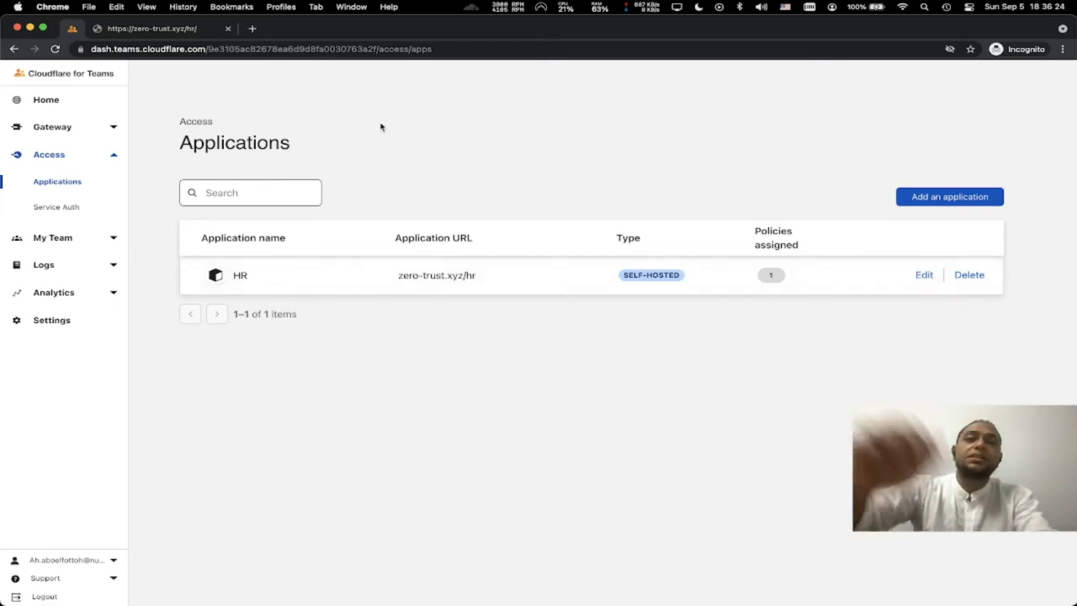
left_click(918, 199)
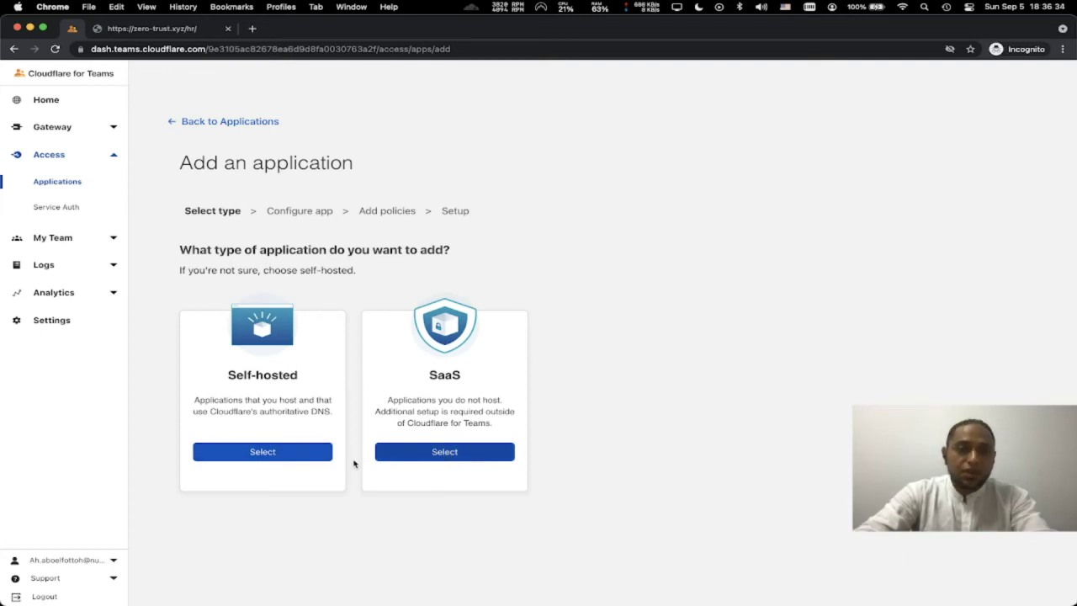
Set up a Self-hosted app named Jira on domain zero-trust.xyz with path jira.
left_click(255, 459)
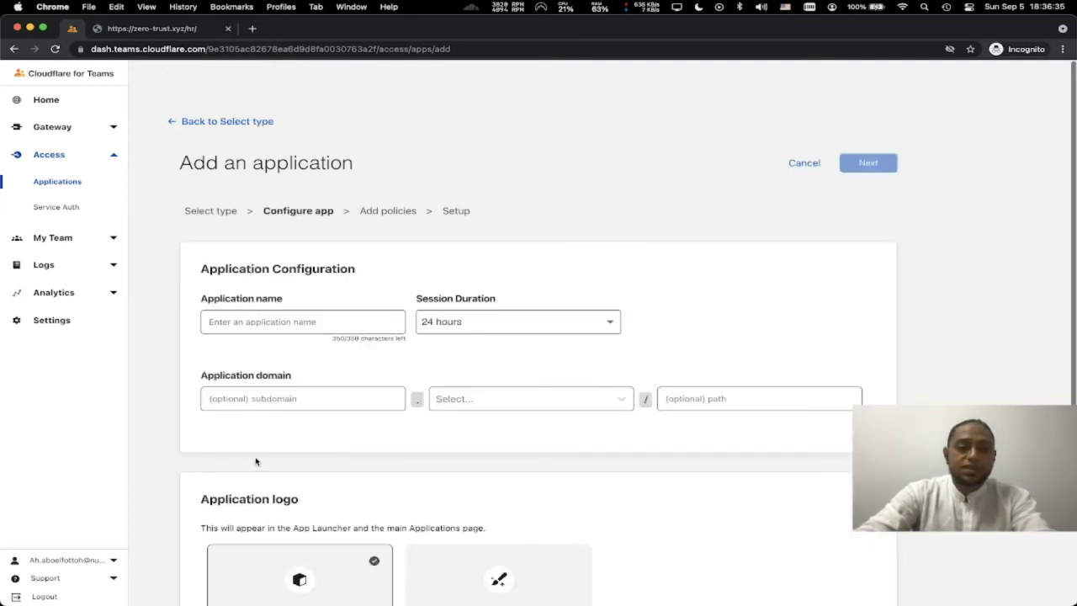
left_click(258, 320)
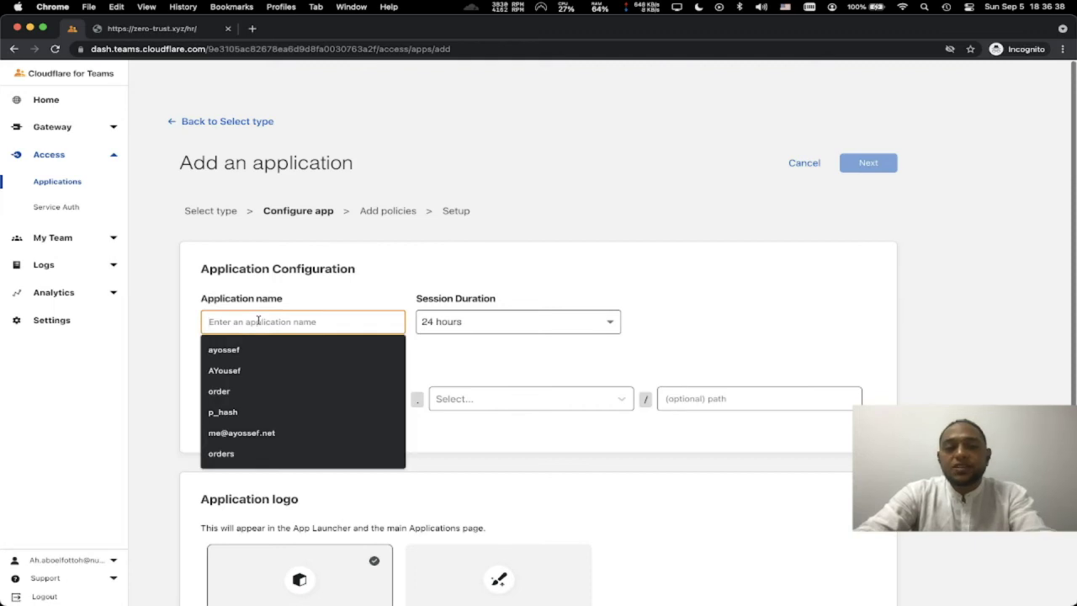
type("Jir")
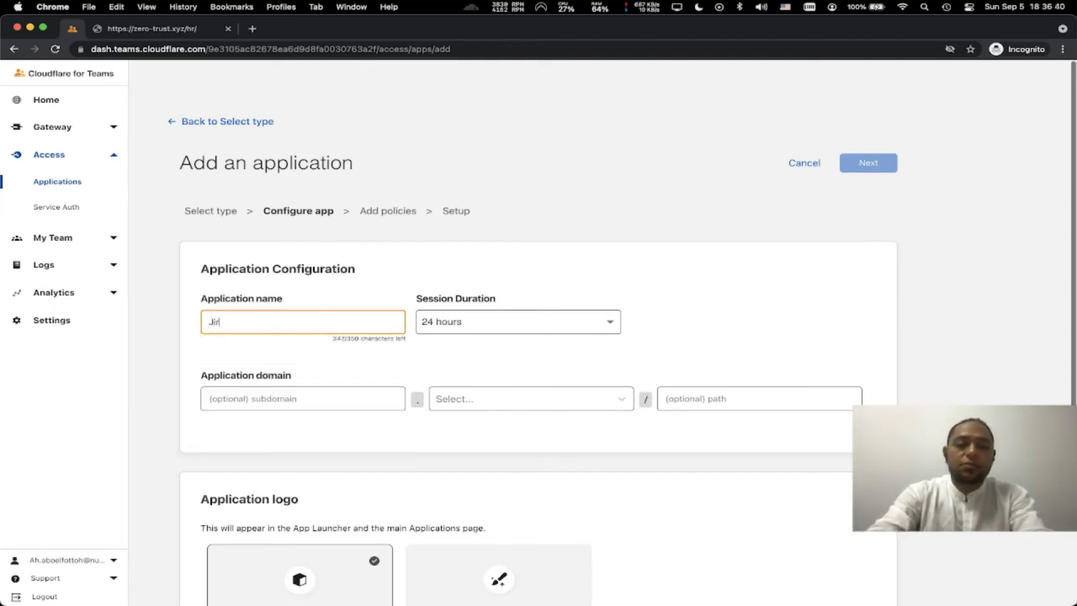
key("Tab")
key("Tab")
key("Tab")
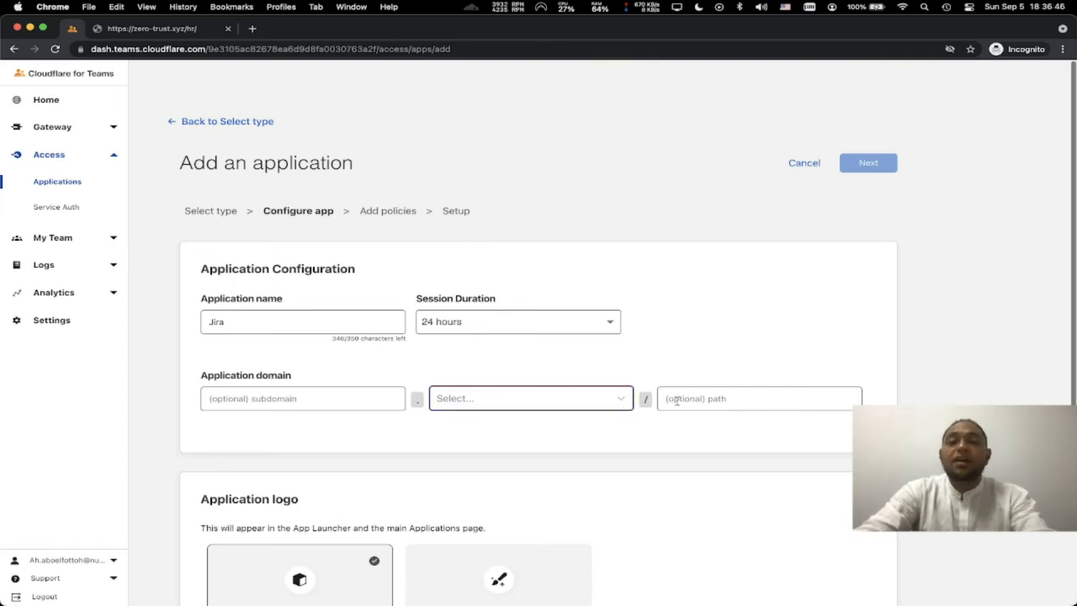
left_click(493, 399)
left_click(488, 454)
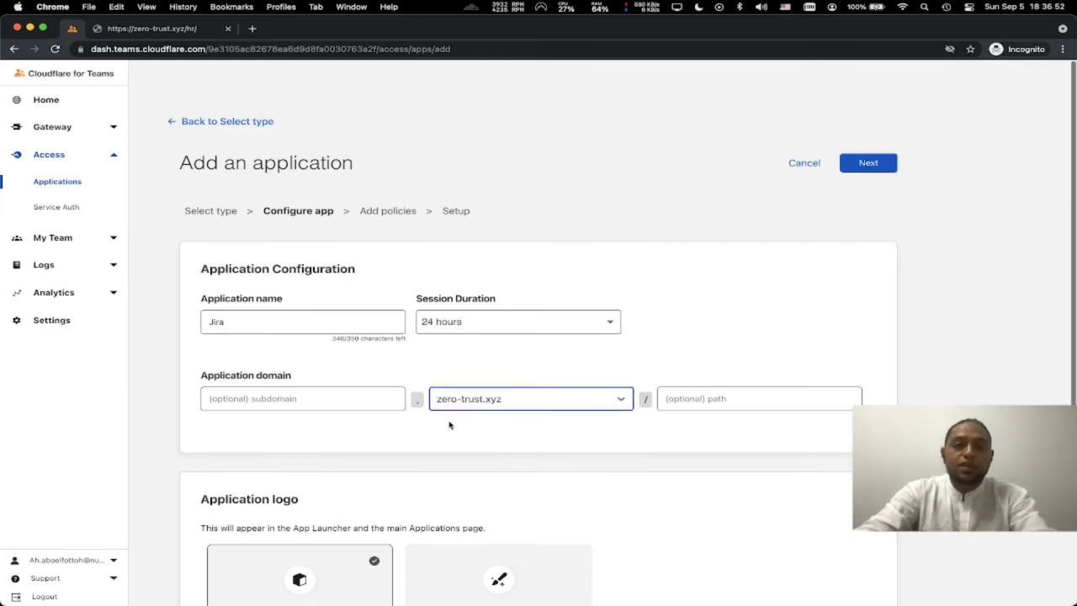
left_click(719, 399)
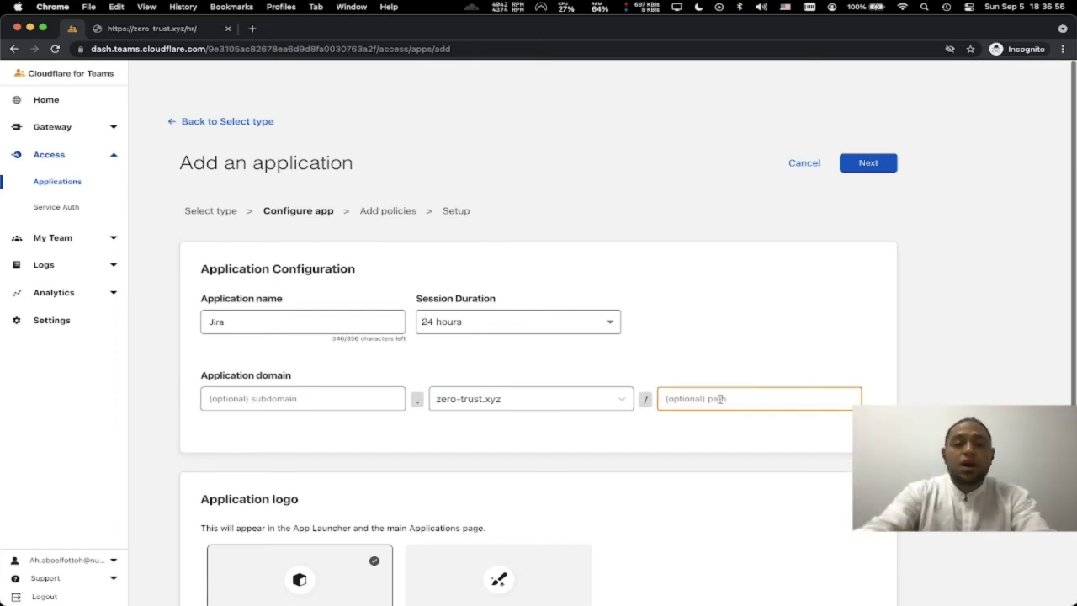
type("jira")
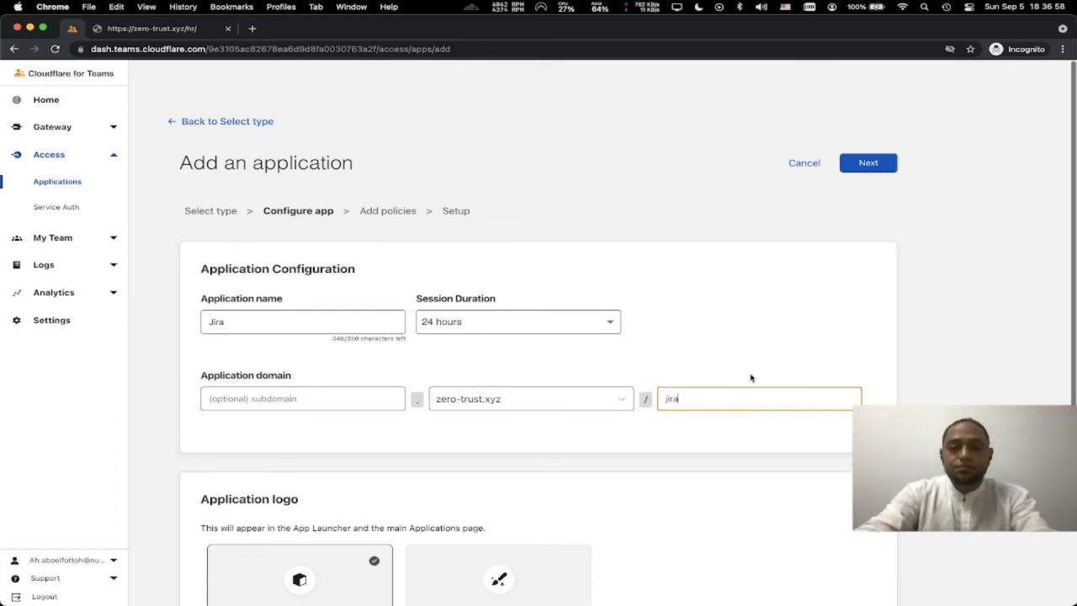
left_click(751, 377)
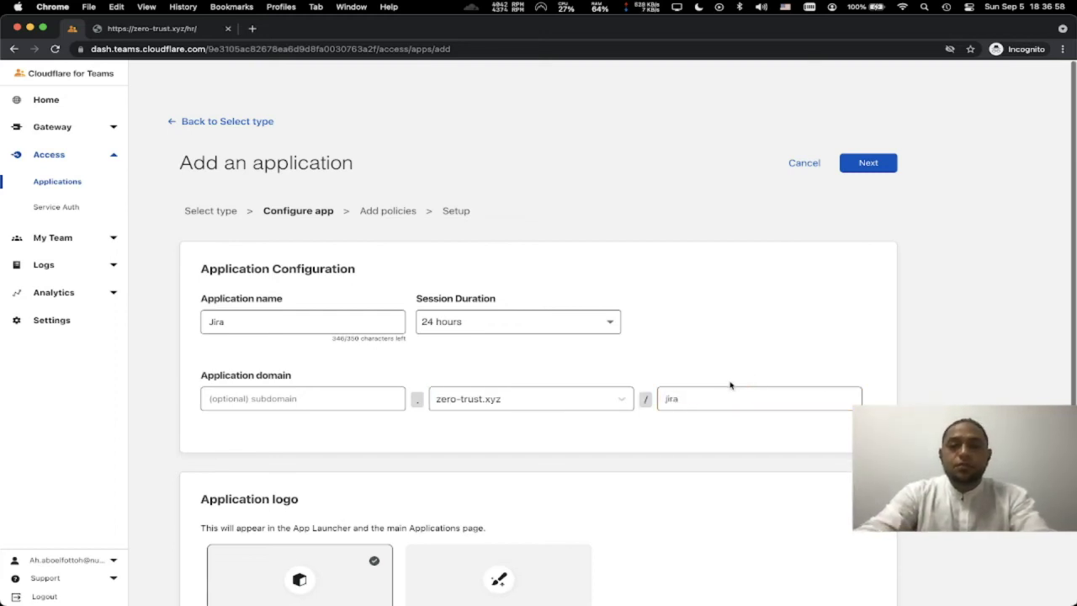
double_click(671, 400)
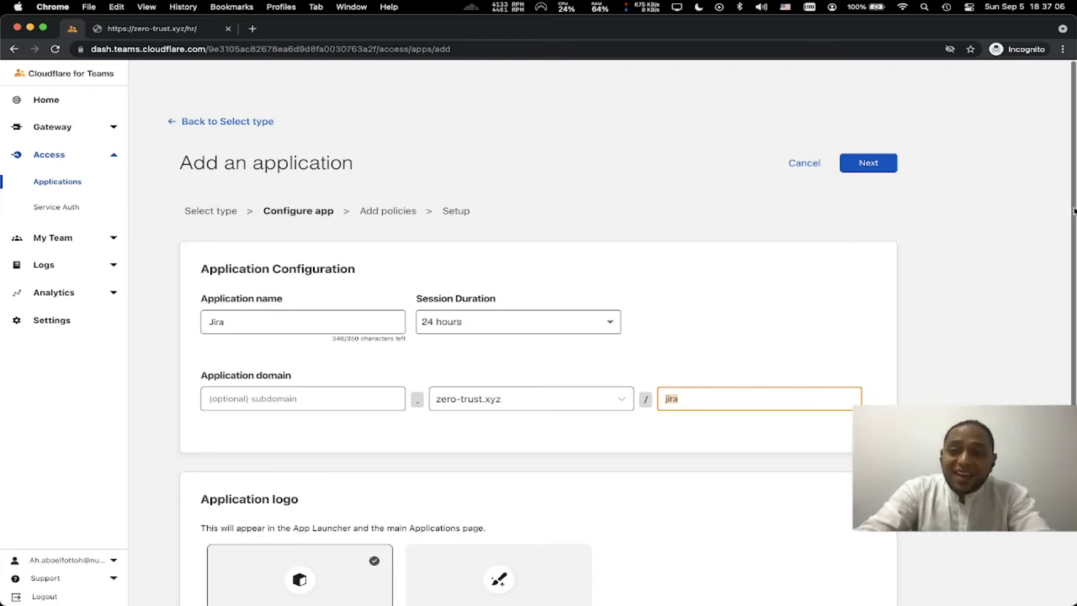
mouse_move(1073, 208)
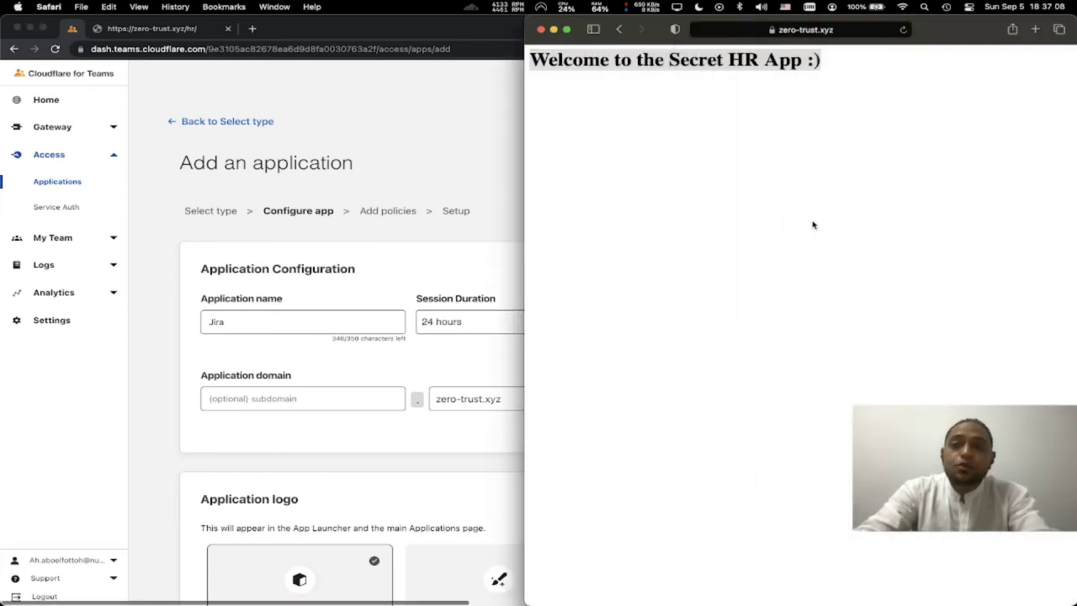
Change Safari's address to zero-trust.xyz/jira, which opens the Secret JIRA App without sign-in.
left_click(827, 31)
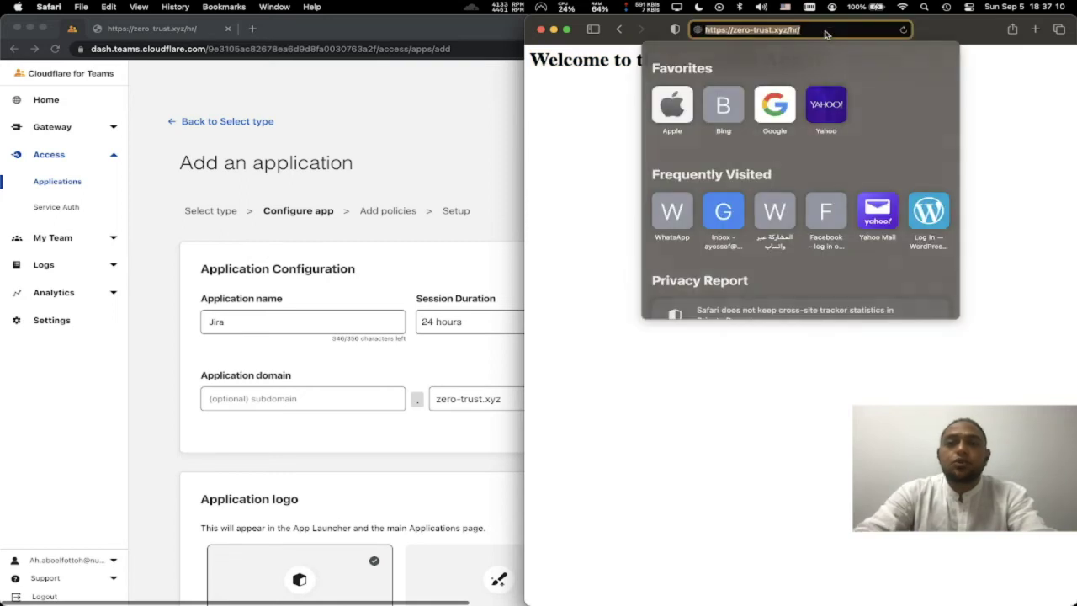
key("BackSpace")
key("BackSpace")
type("j")
key("BackSpace")
key("BackSpace")
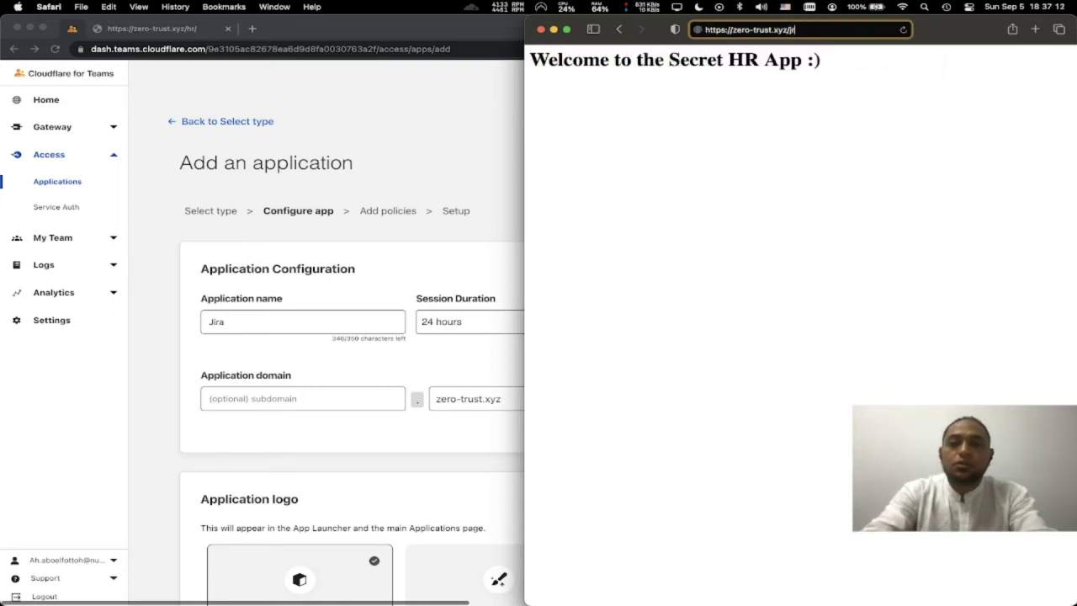
type("jira/")
key("Return")
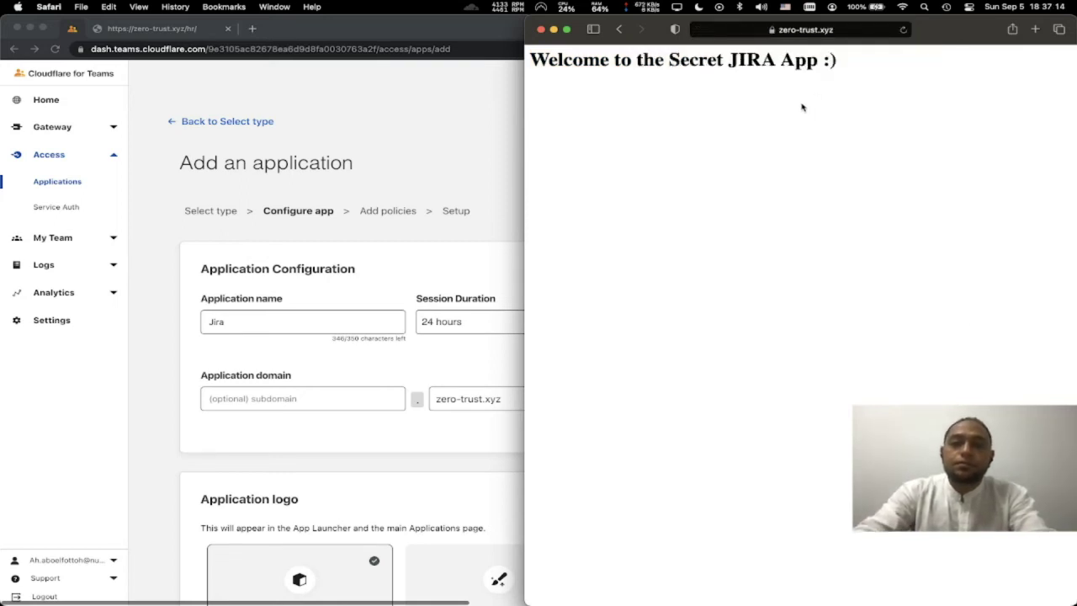
triple_click(664, 61)
left_click_drag(664, 60, 672, 147)
left_click(672, 147)
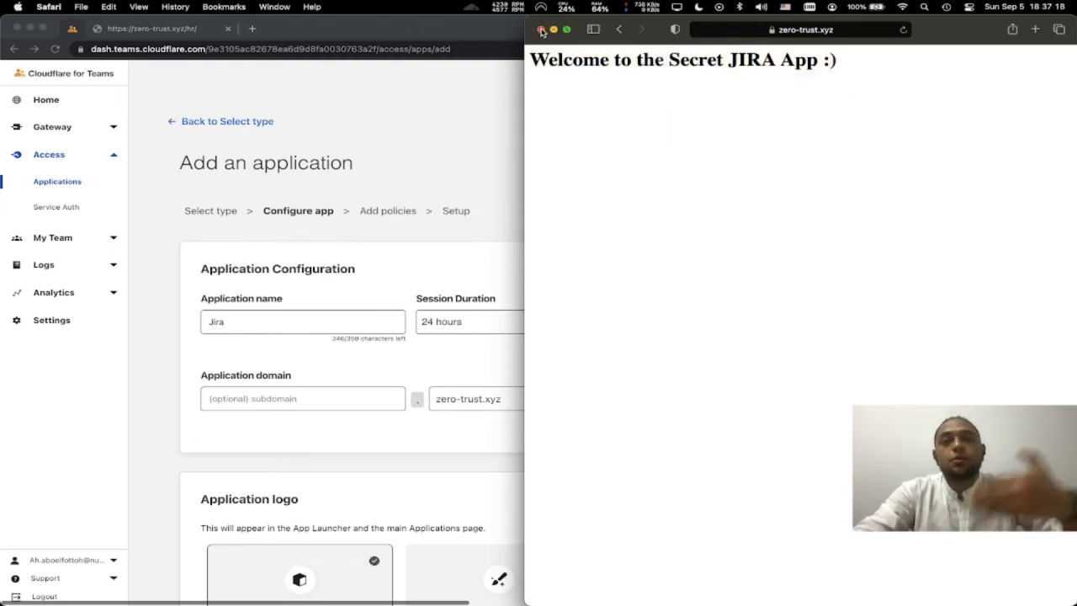
Close that Safari window and bring Safari back with a fresh window.
left_click(541, 29)
left_click(540, 127)
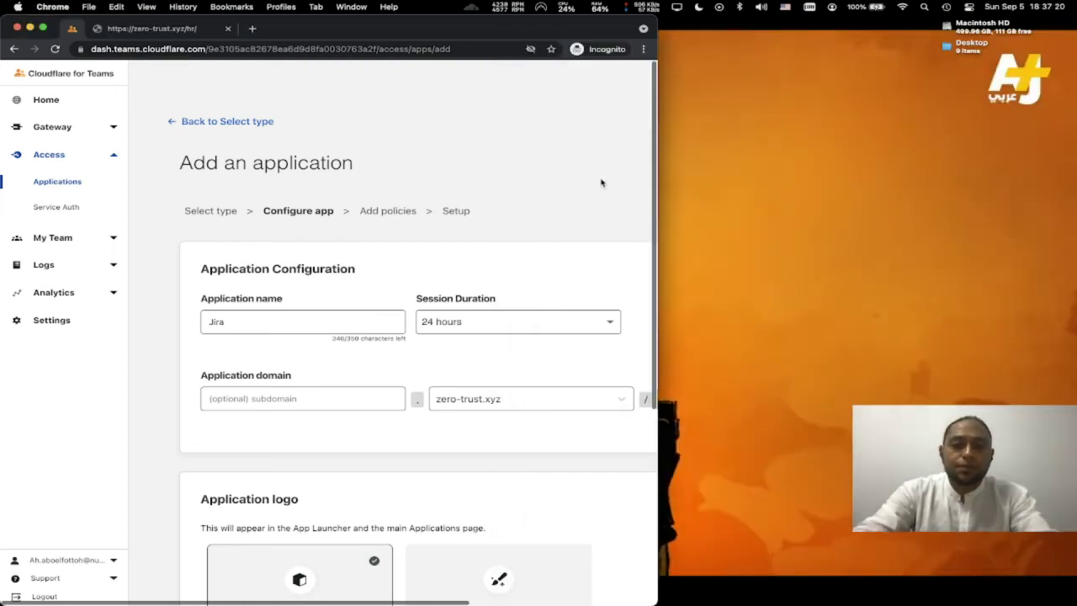
mouse_move(79, 589)
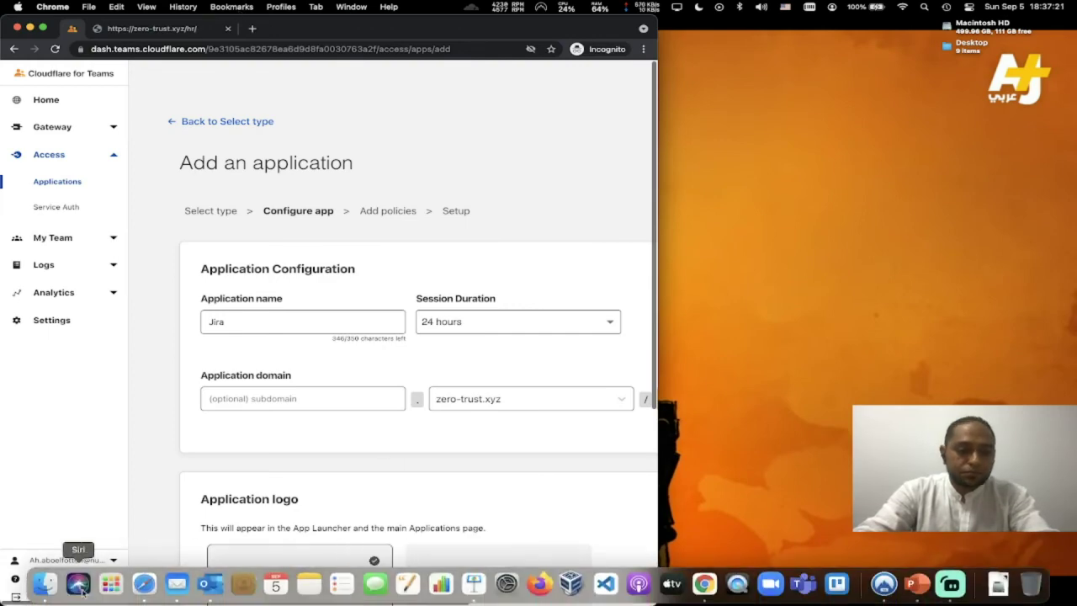
left_click(145, 584)
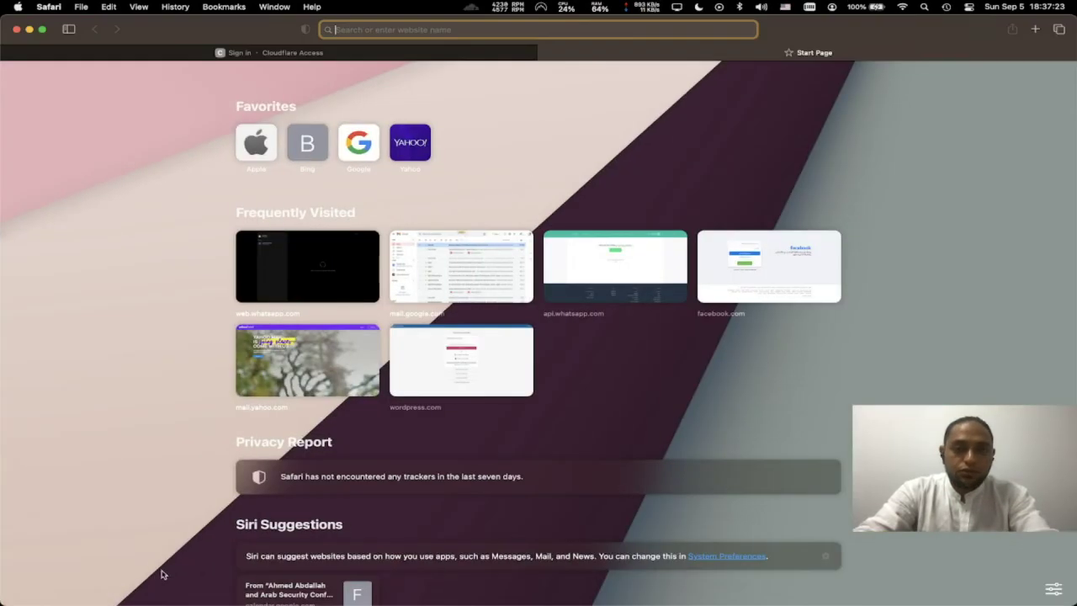
left_click(80, 7)
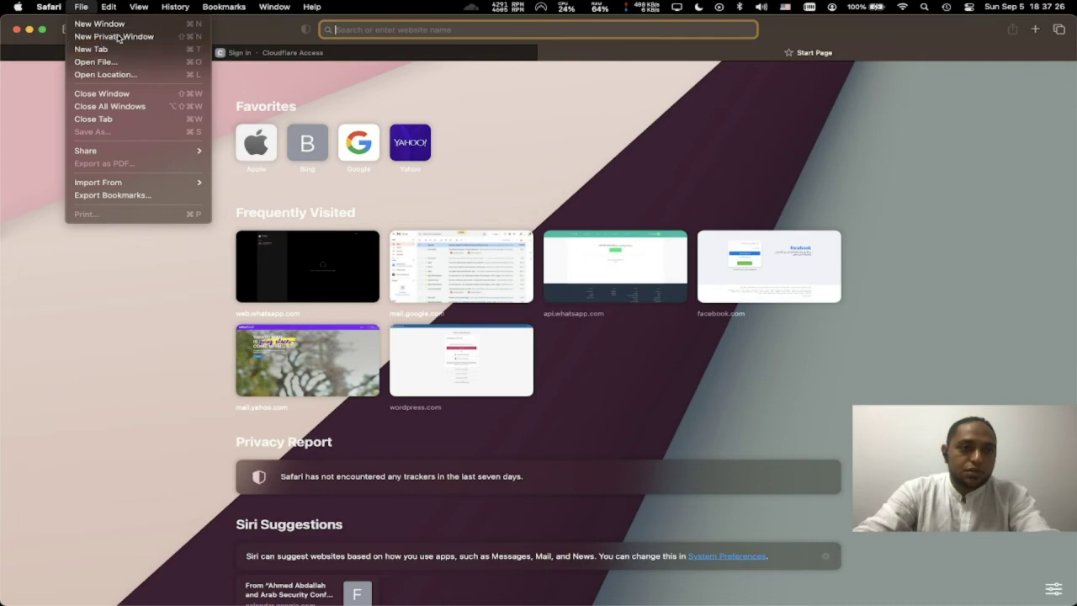
Open a Safari private window and tile it in Split View beside a wider Chrome window.
left_click(444, 169)
key("super+shift+n")
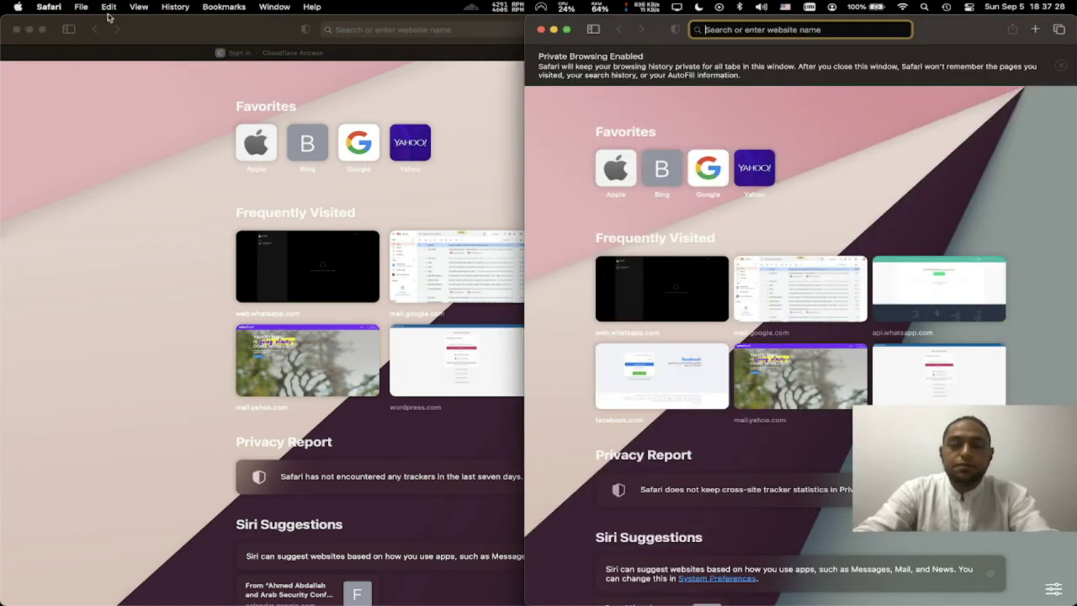
key("ctrl+Up")
left_click_drag(718, 358, 313, 46)
left_click_drag(522, 127, 917, 113)
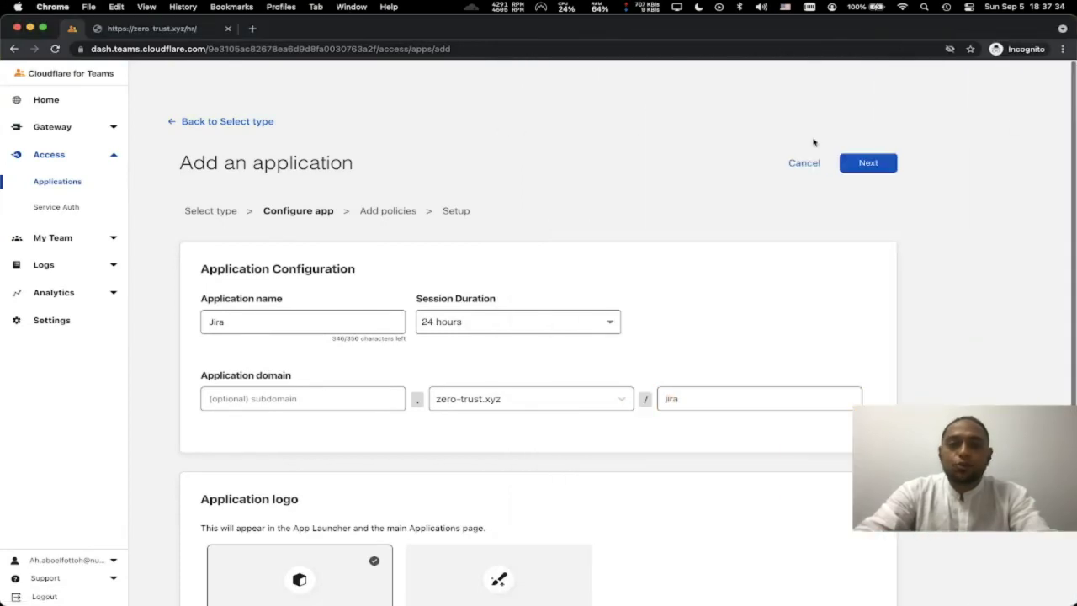
Review the Jira app settings at zero-trust.xyz/jira, including the One-time PIN identity provider note.
scroll(551, 381, "down", 5)
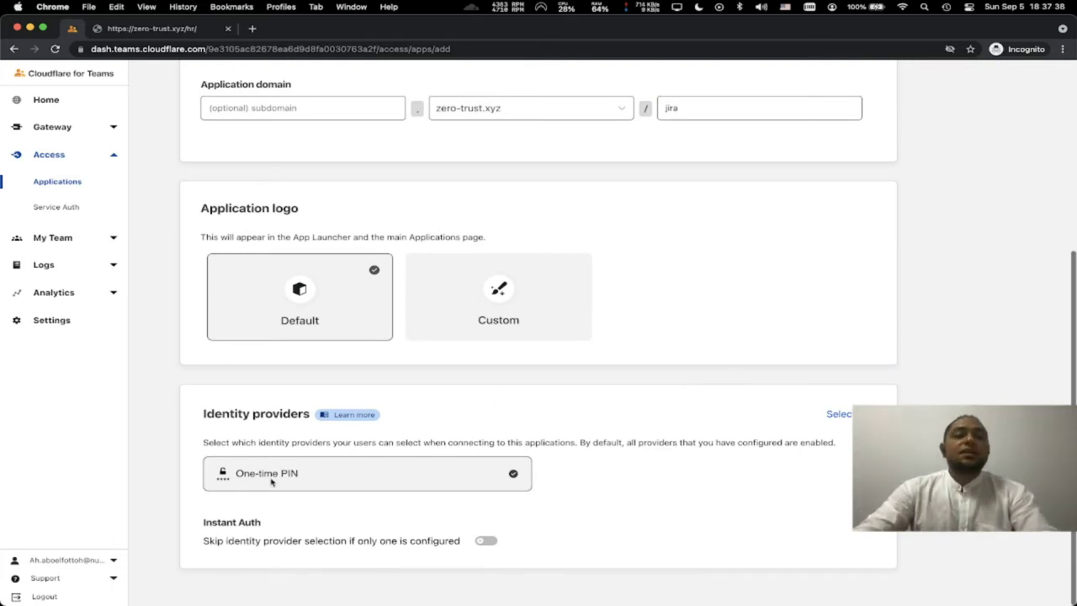
triple_click(263, 443)
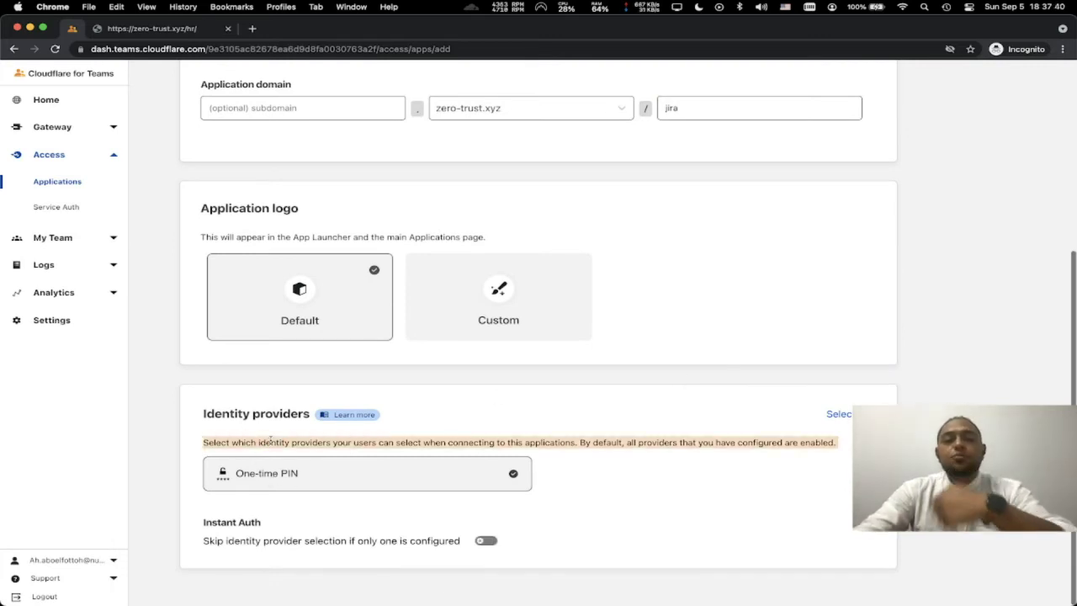
left_click_drag(248, 442, 247, 429)
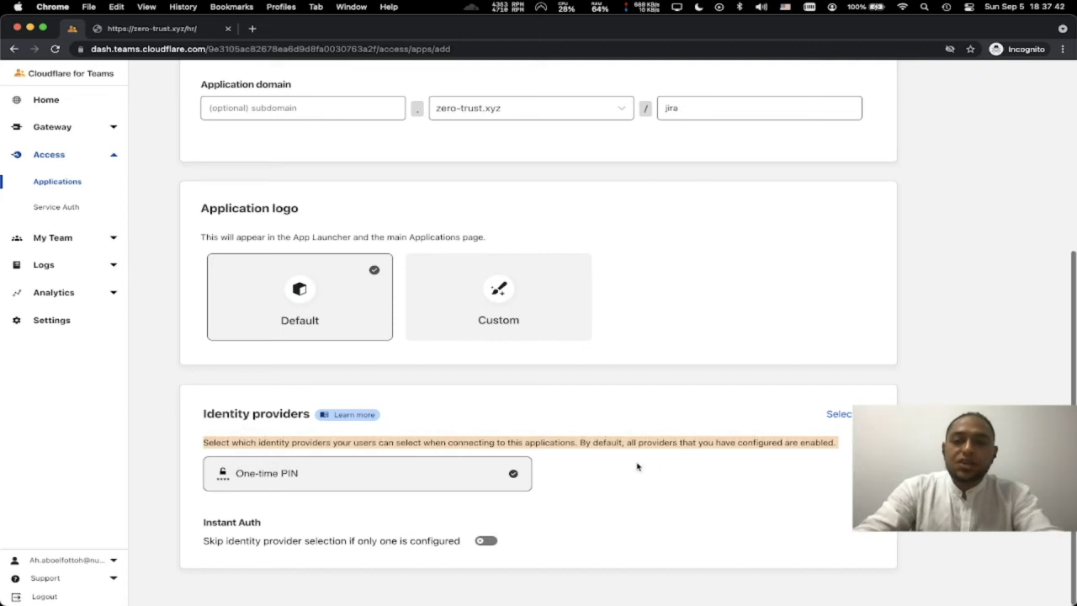
left_click(660, 464)
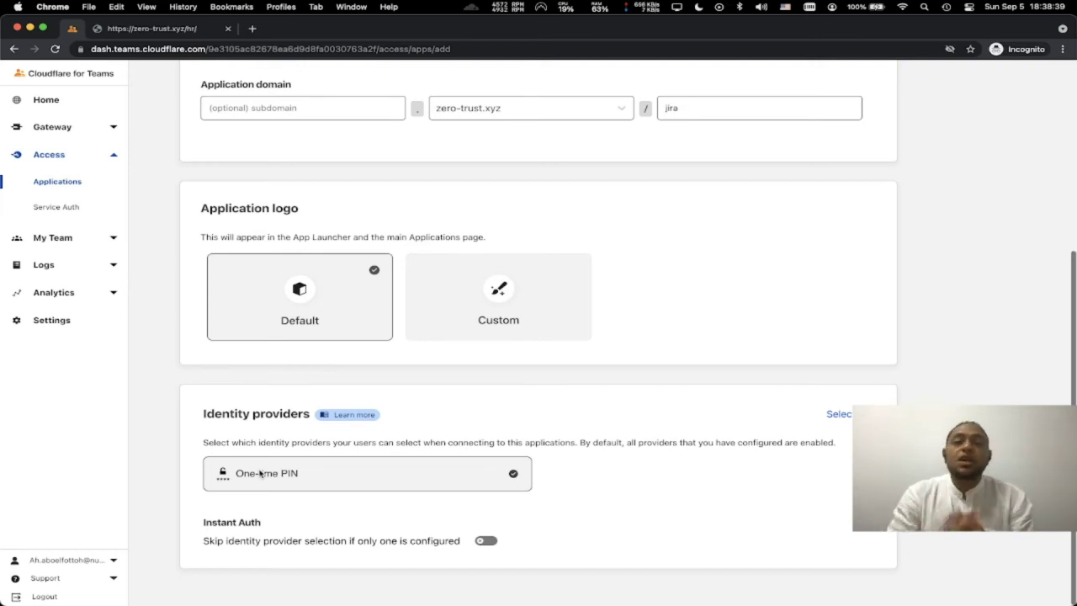
scroll(569, 431, "up", 4)
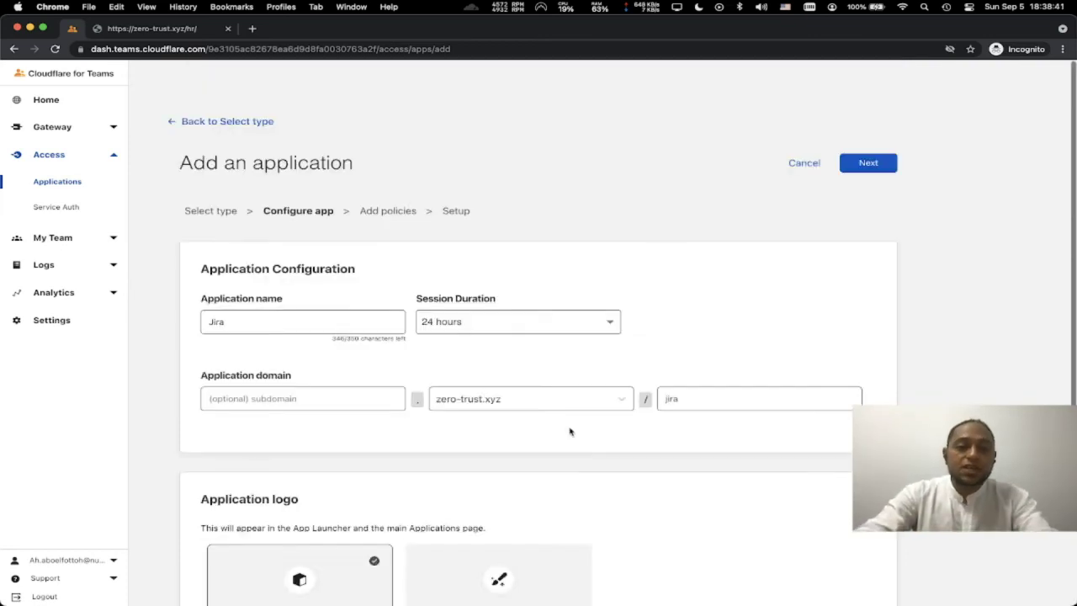
scroll(569, 431, "down", 4)
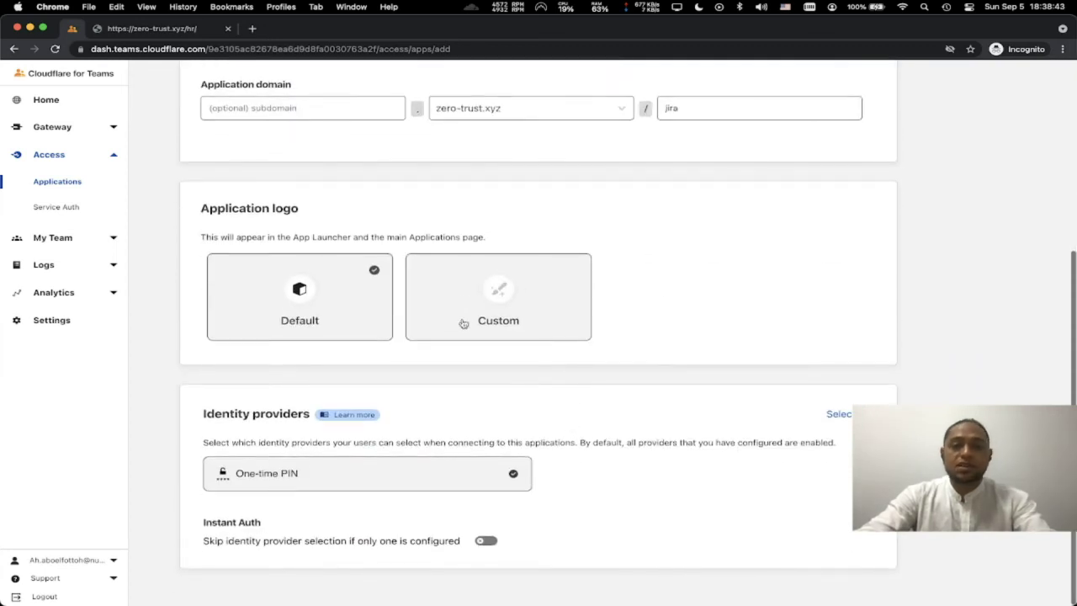
scroll(462, 322, "up", 4)
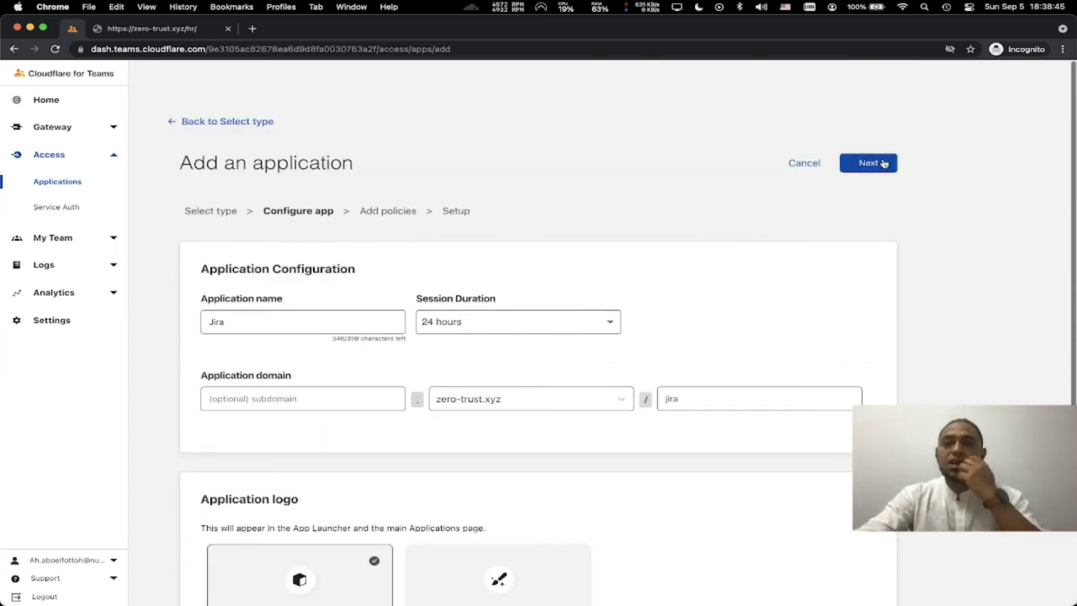
Move on to Add policies and name the rule after the organisation's domain users.
left_click(882, 163)
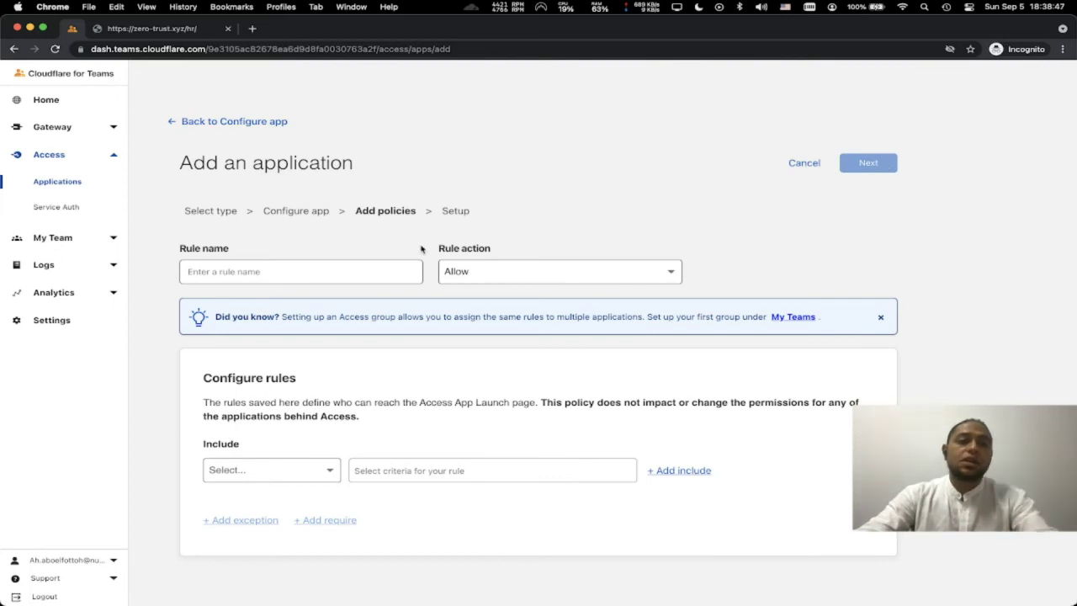
left_click(346, 272)
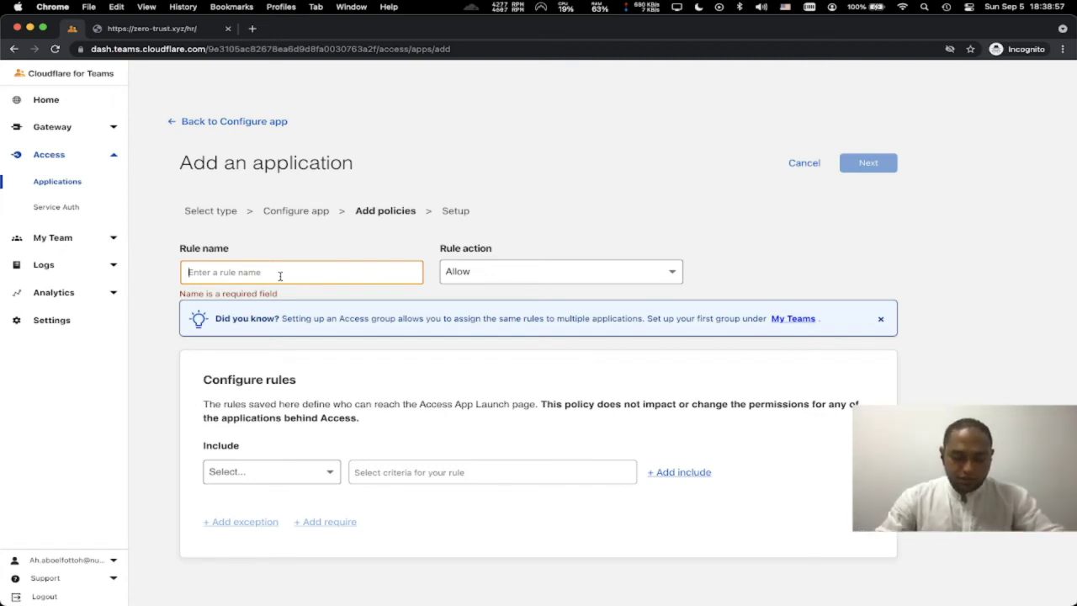
type("a")
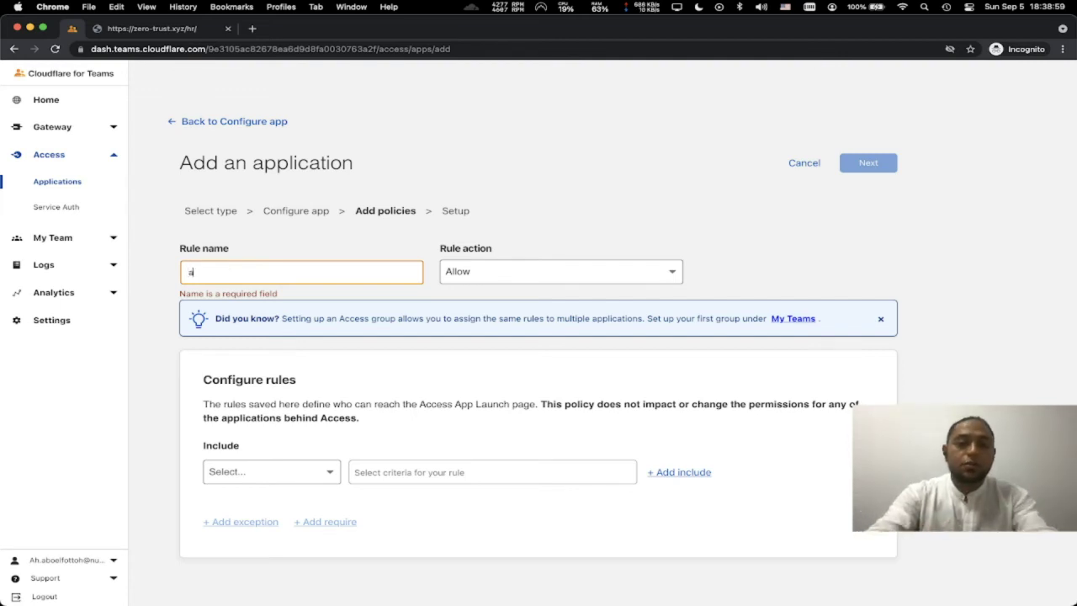
type("yossef.ne")
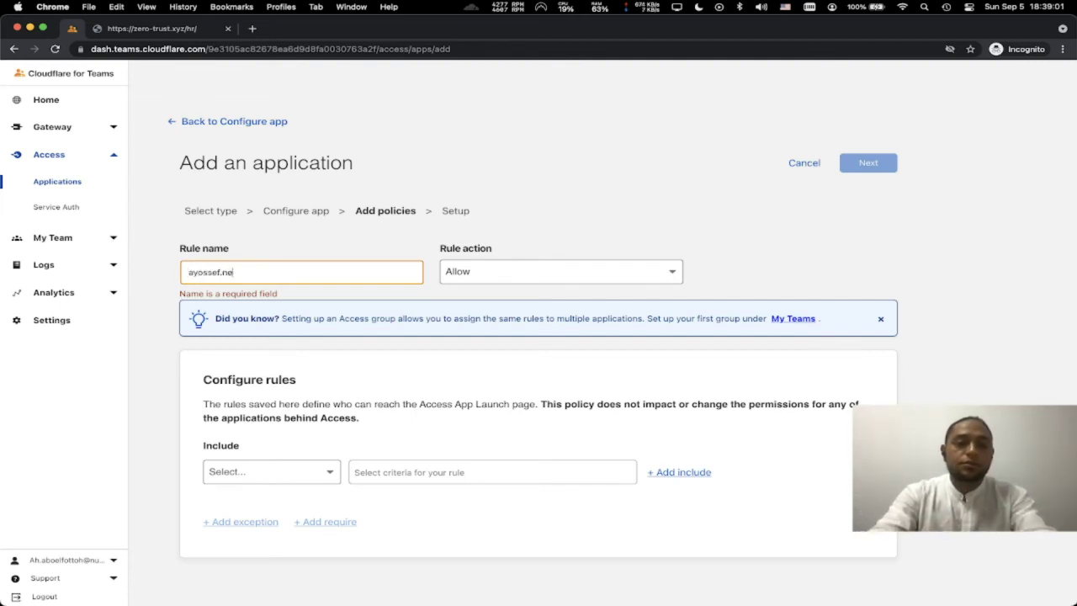
type("t users")
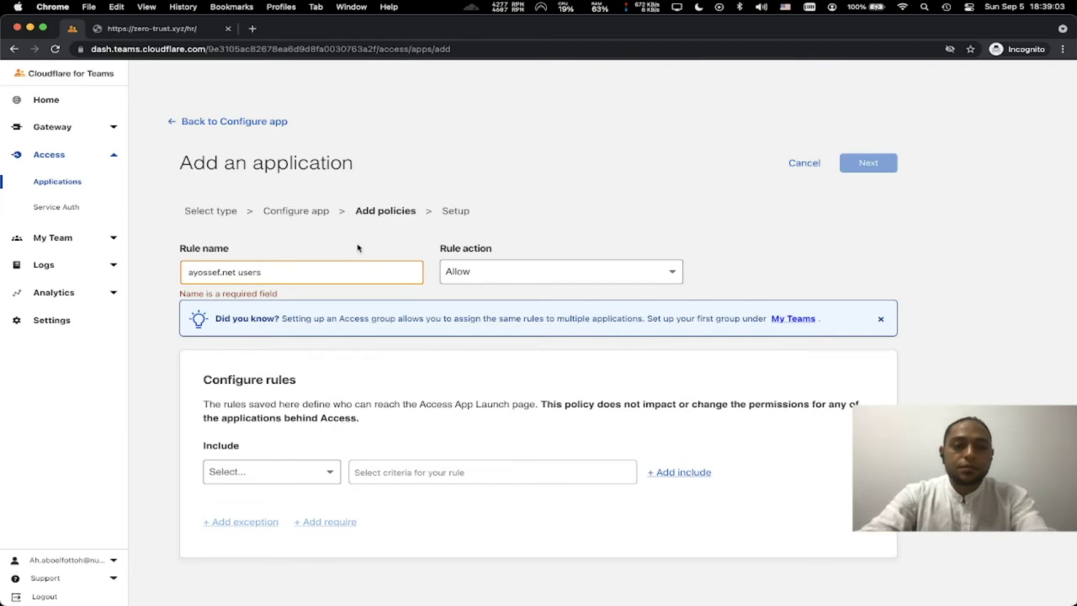
left_click(357, 248)
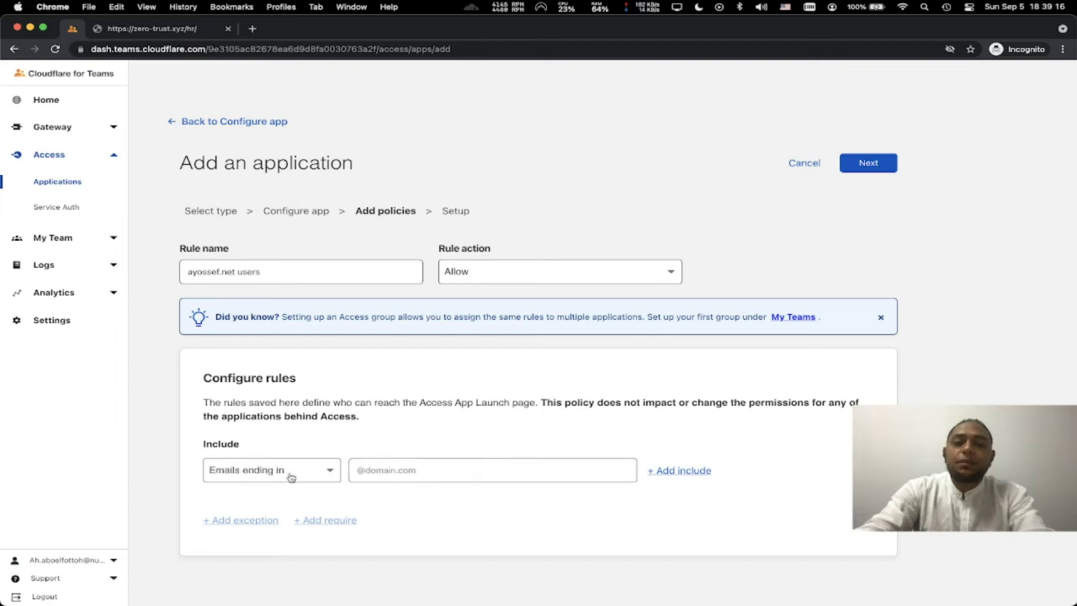
Include emails ending in the organisation's domain, then continue to Setup.
left_click(378, 468)
type("@a")
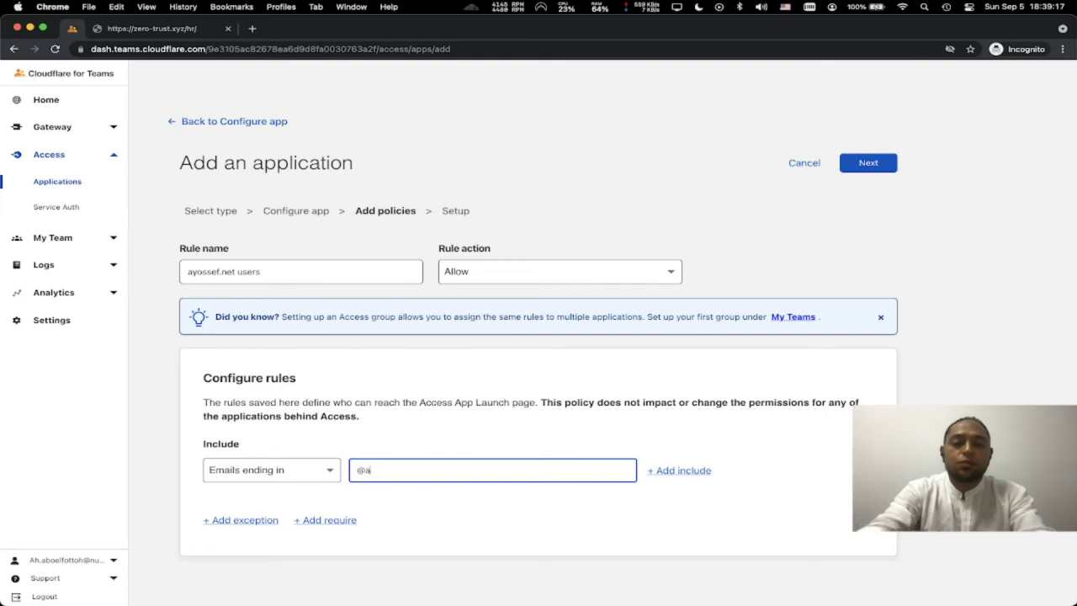
type("yossef.net")
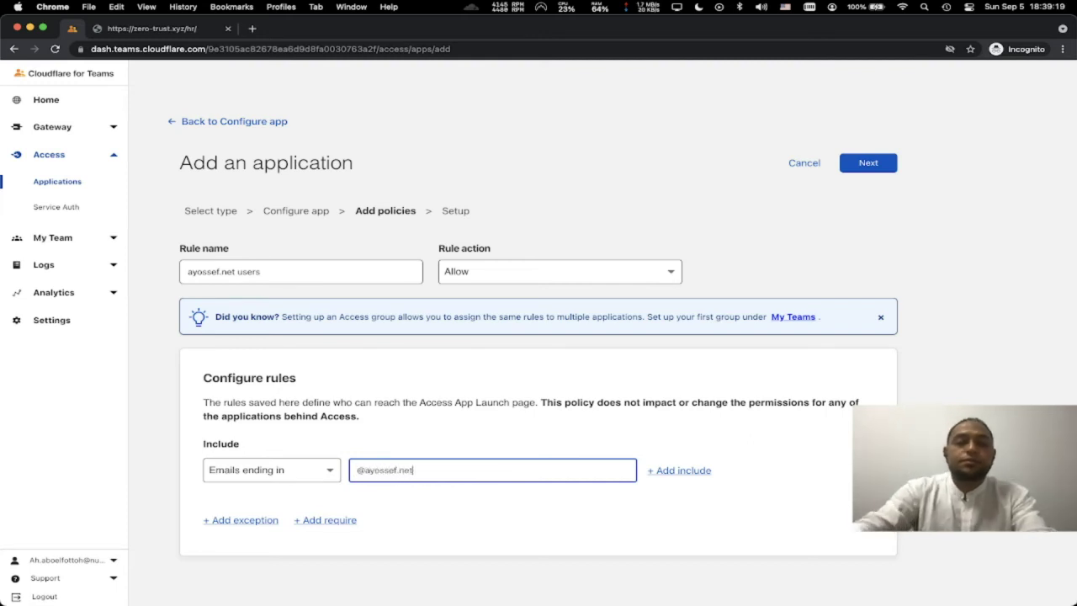
left_click(528, 434)
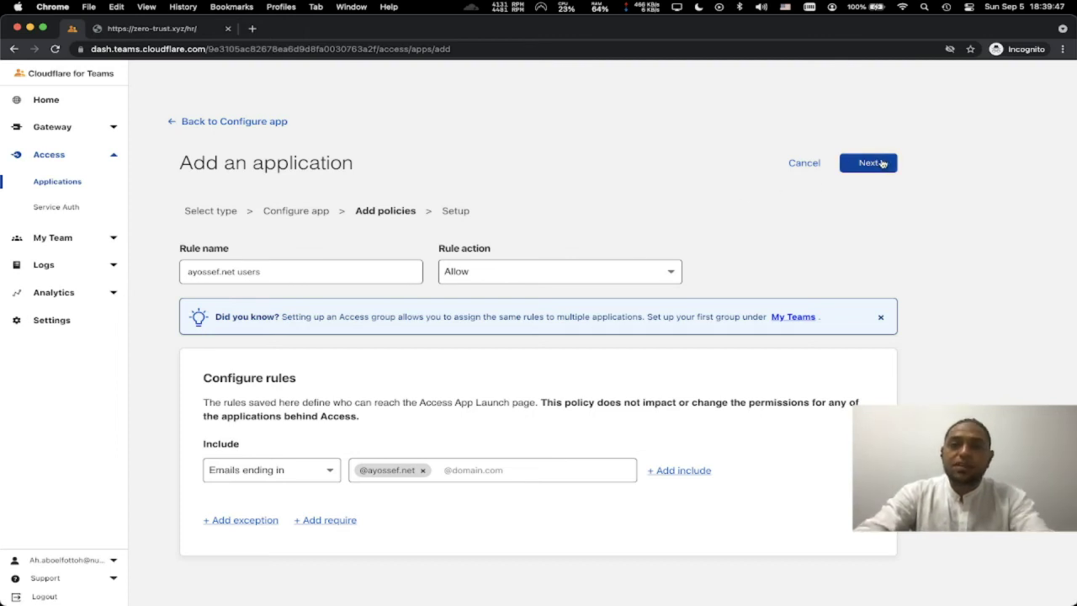
left_click(881, 163)
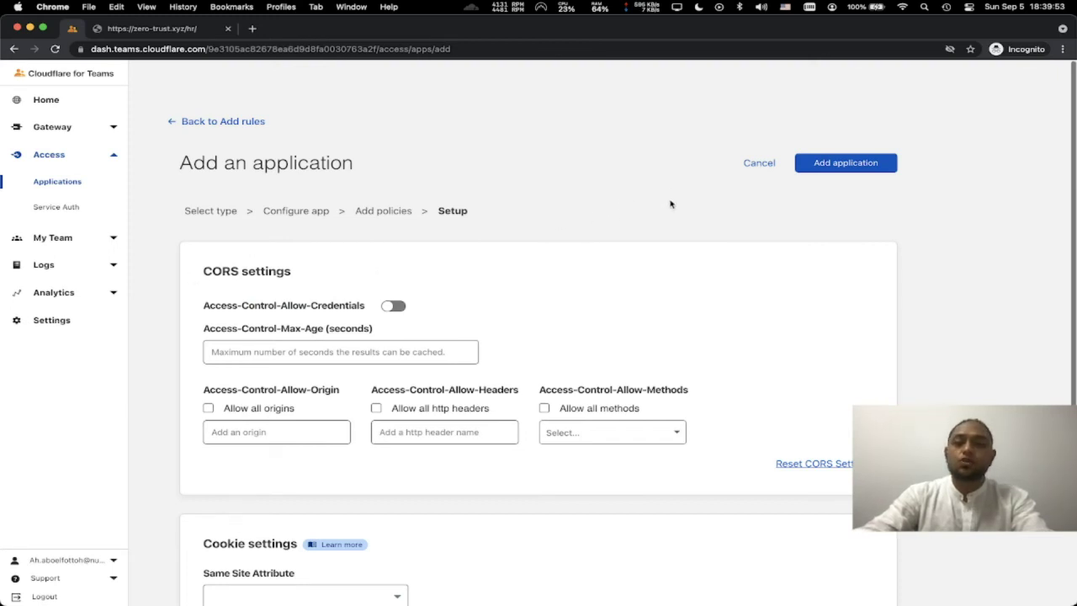
Add the Jira application, highlight its zero-trust.xyz/jira row, and narrow the dashboard beside Safari.
left_click(858, 166)
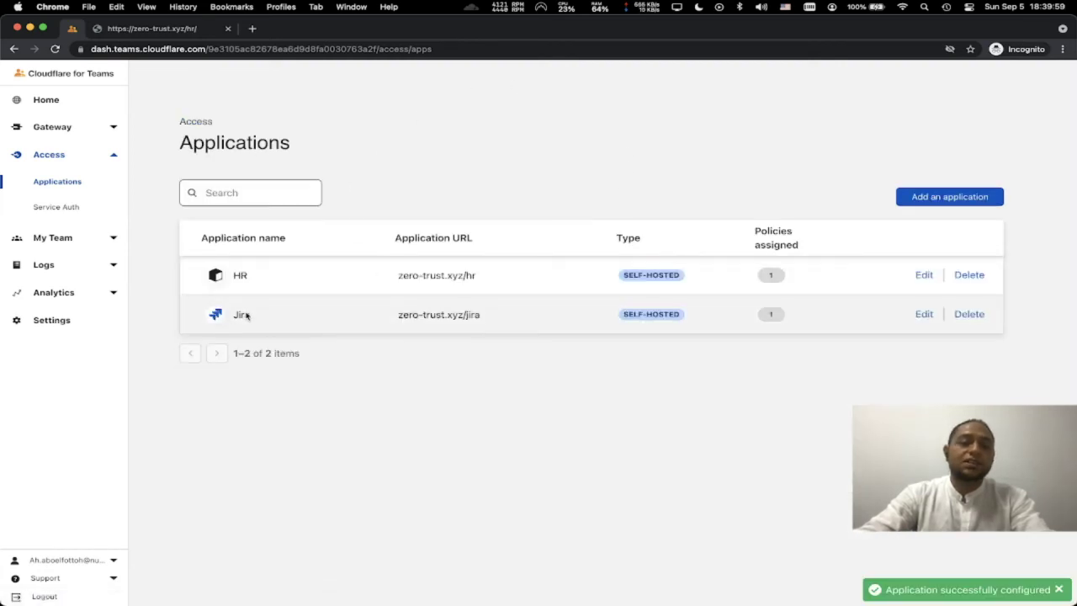
triple_click(486, 314)
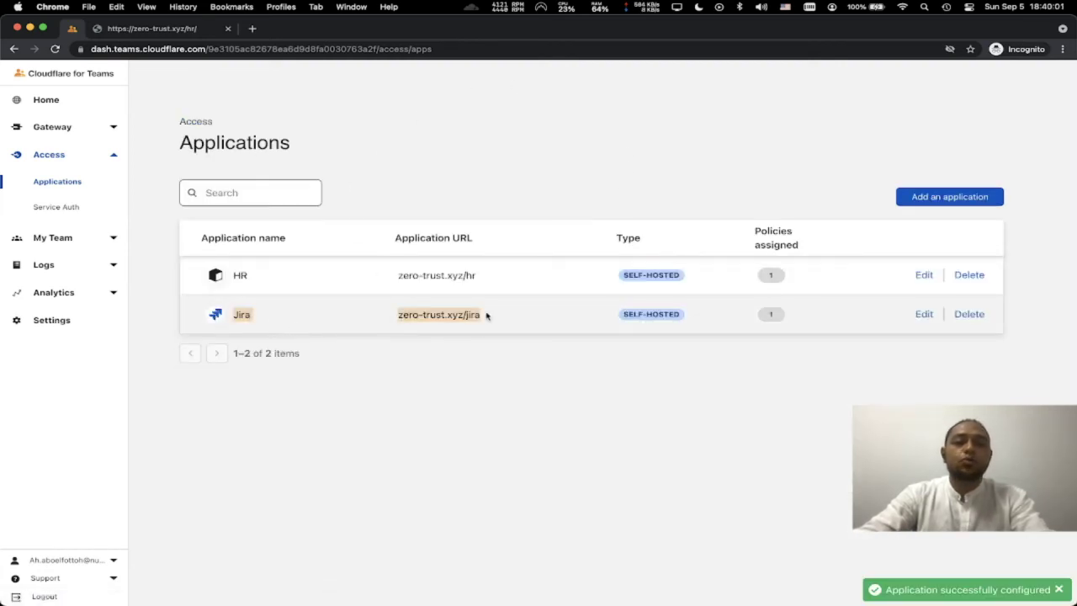
left_click(496, 355)
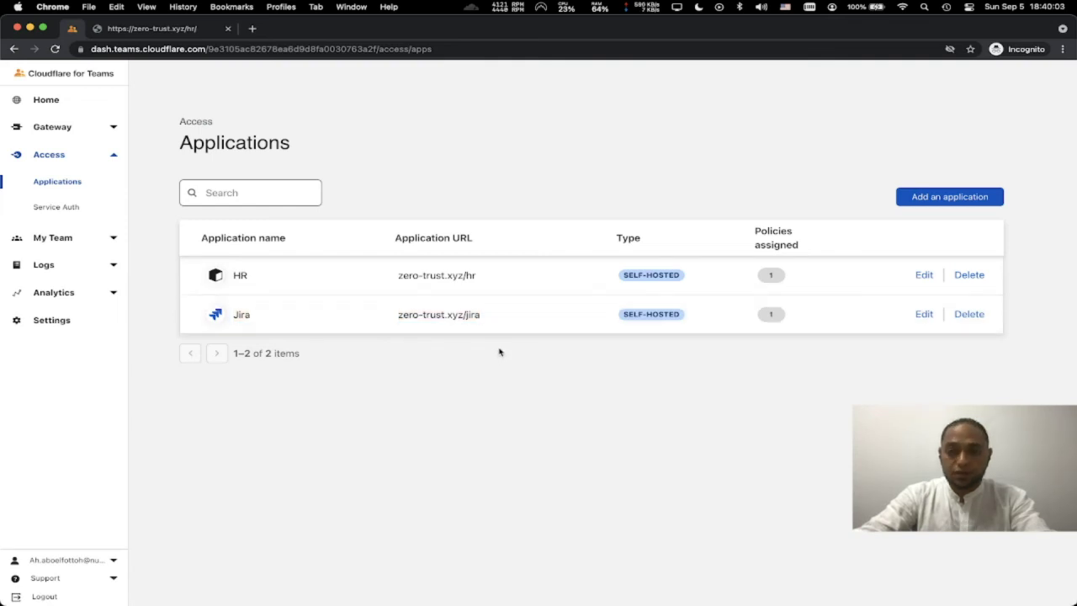
left_click_drag(1074, 137, 526, 132)
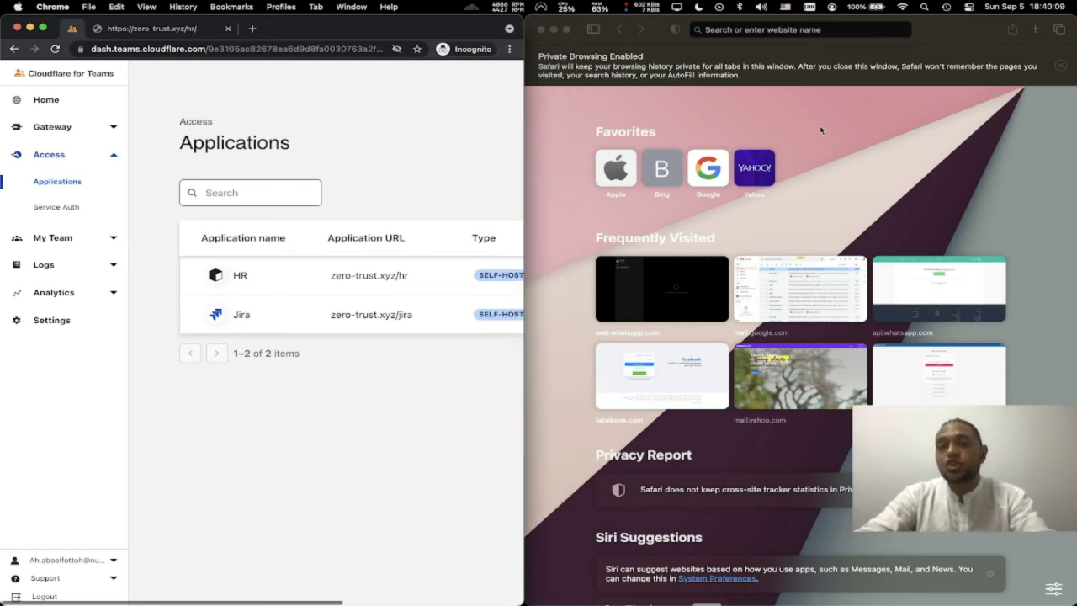
left_click(791, 30)
type("https")
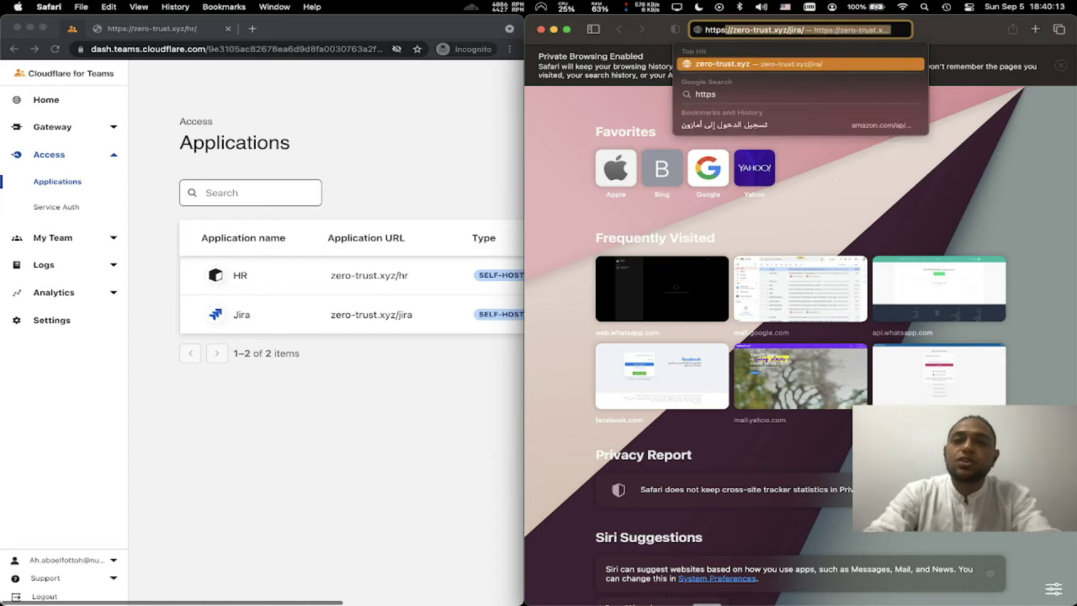
key("Right")
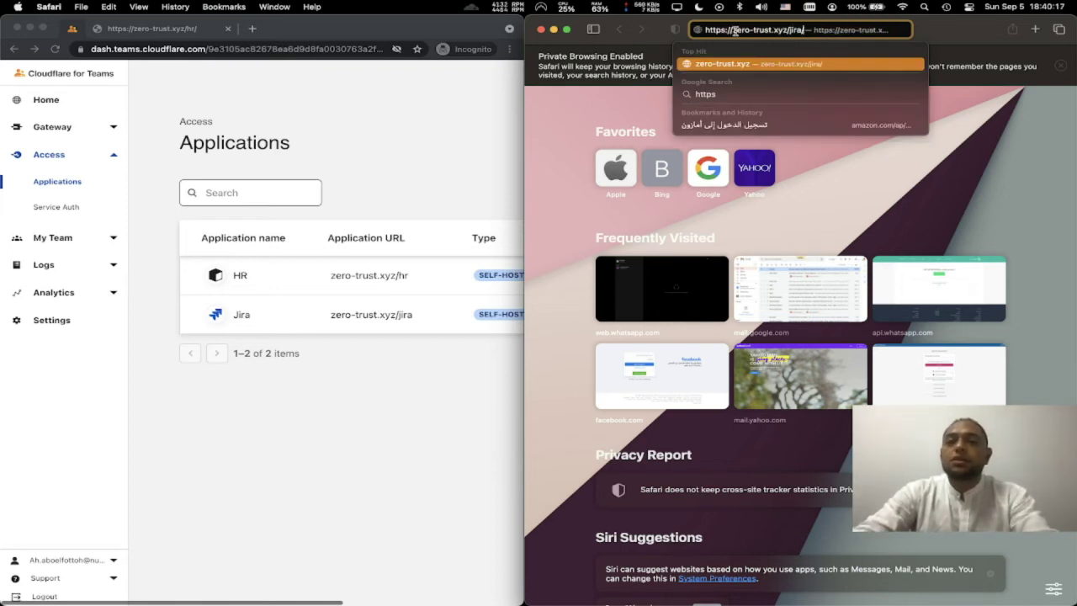
key("Return")
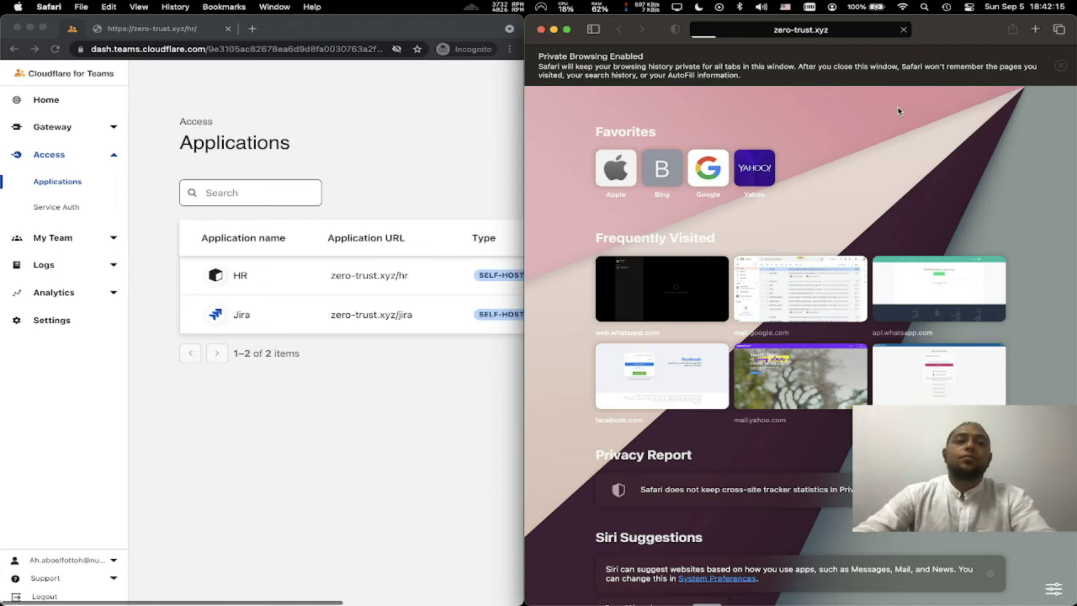
Load zero-trust.xyz/jira in a new Chrome Incognito tab.
left_click(201, 25)
left_click(251, 28)
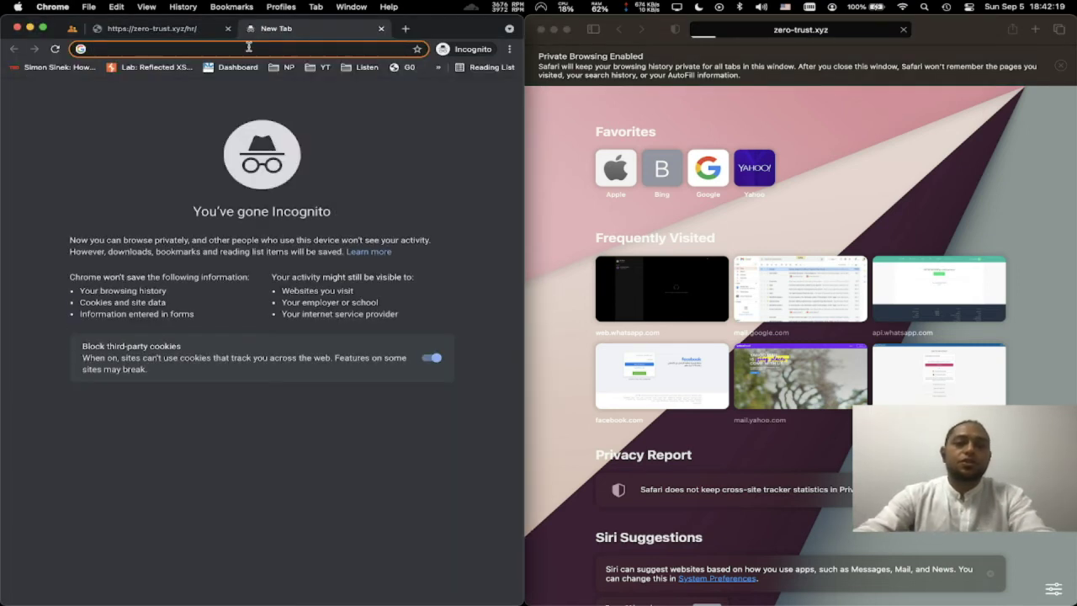
type("ze")
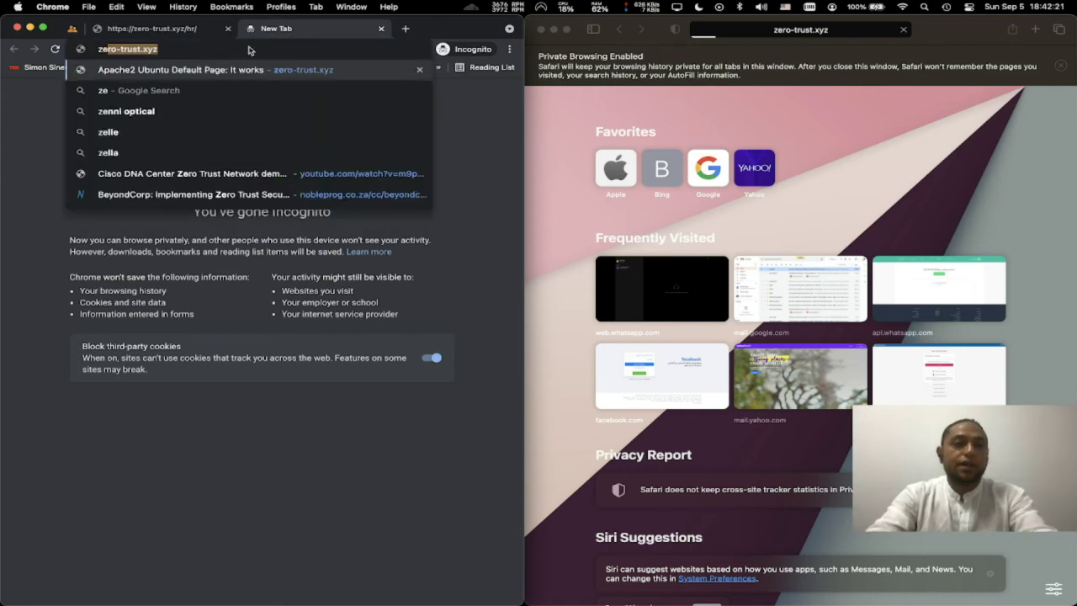
type("ro-trust.xyz/jira")
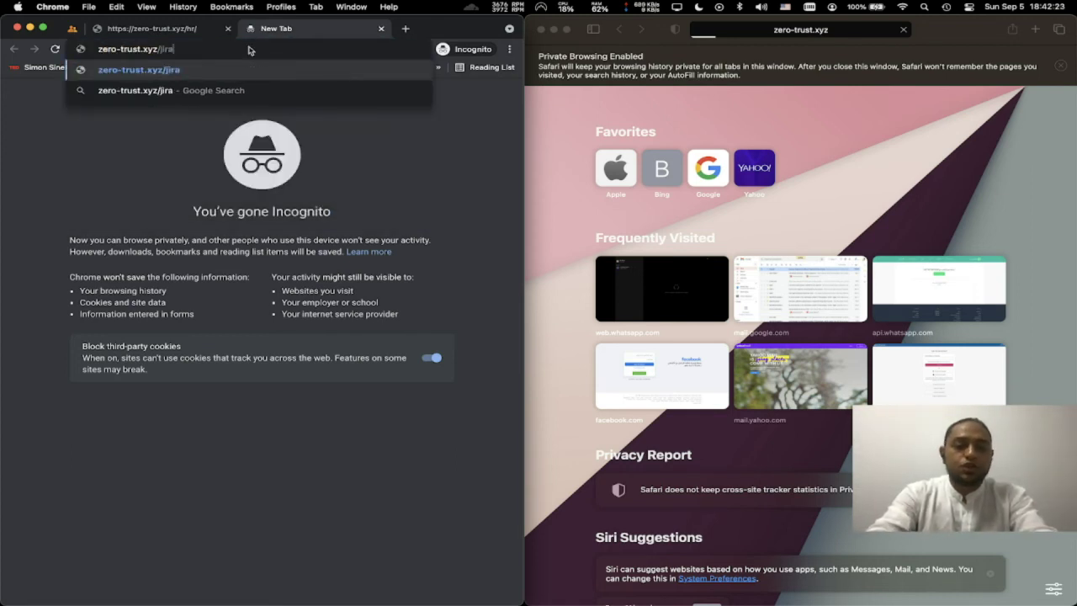
key("Return")
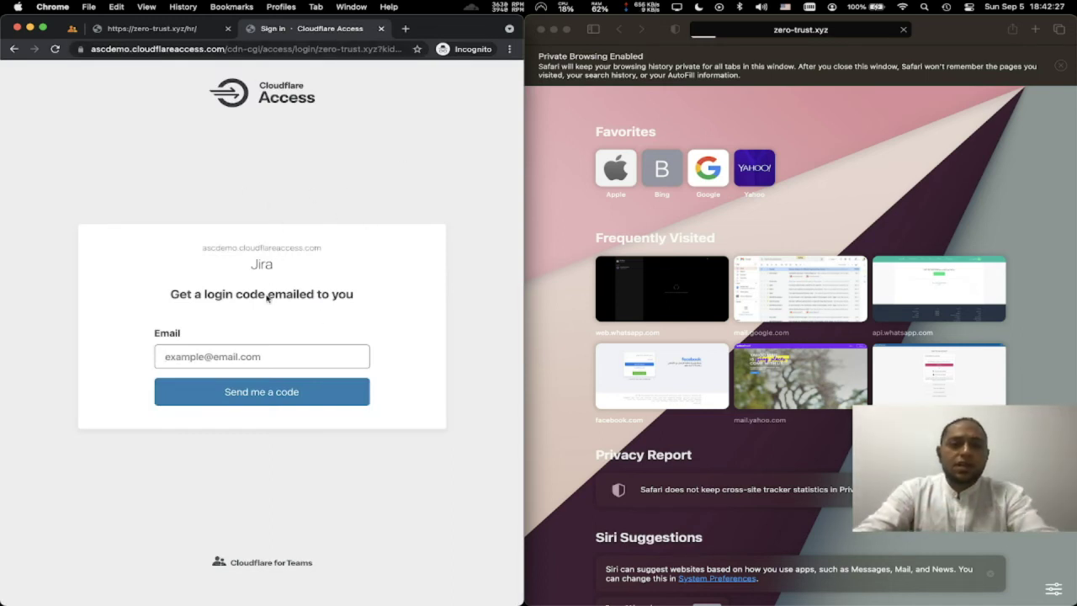
Widen Chrome to full screen and focus the Access sign-in email field.
left_click(848, 139)
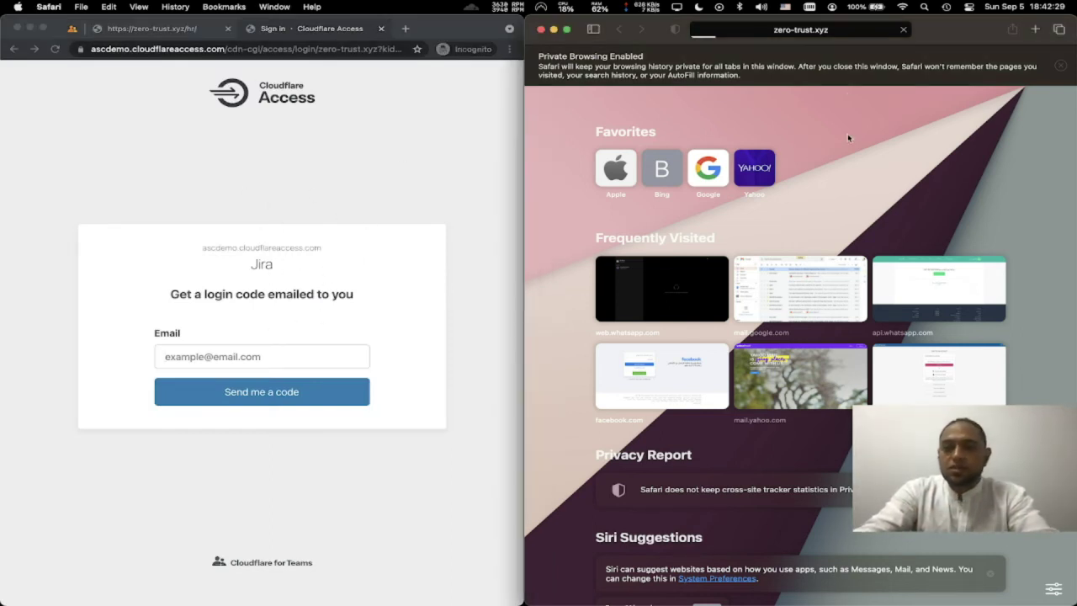
left_click(416, 169)
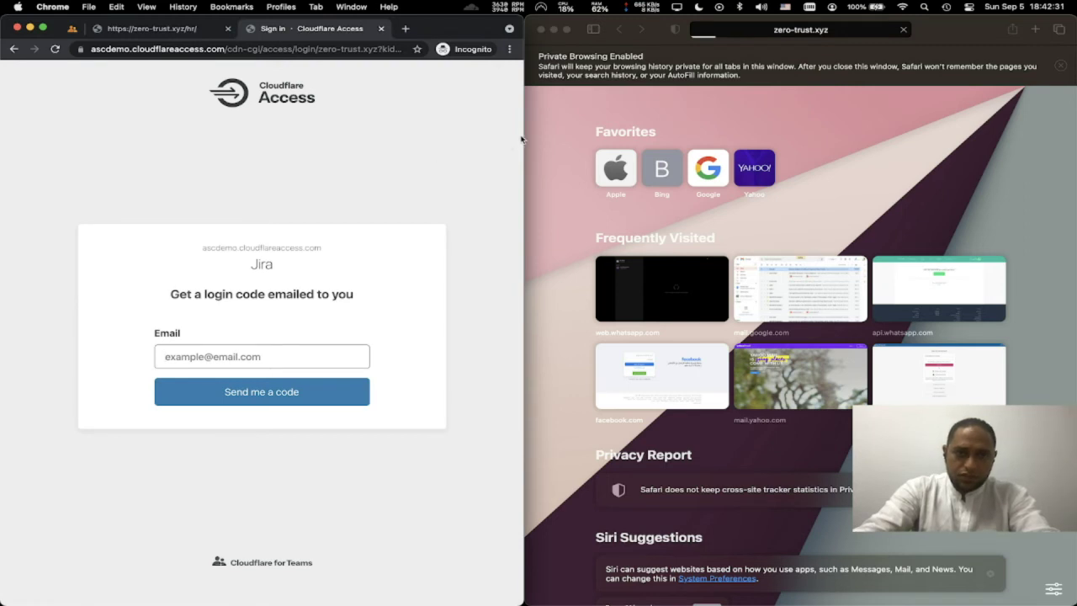
left_click_drag(523, 136, 1074, 126)
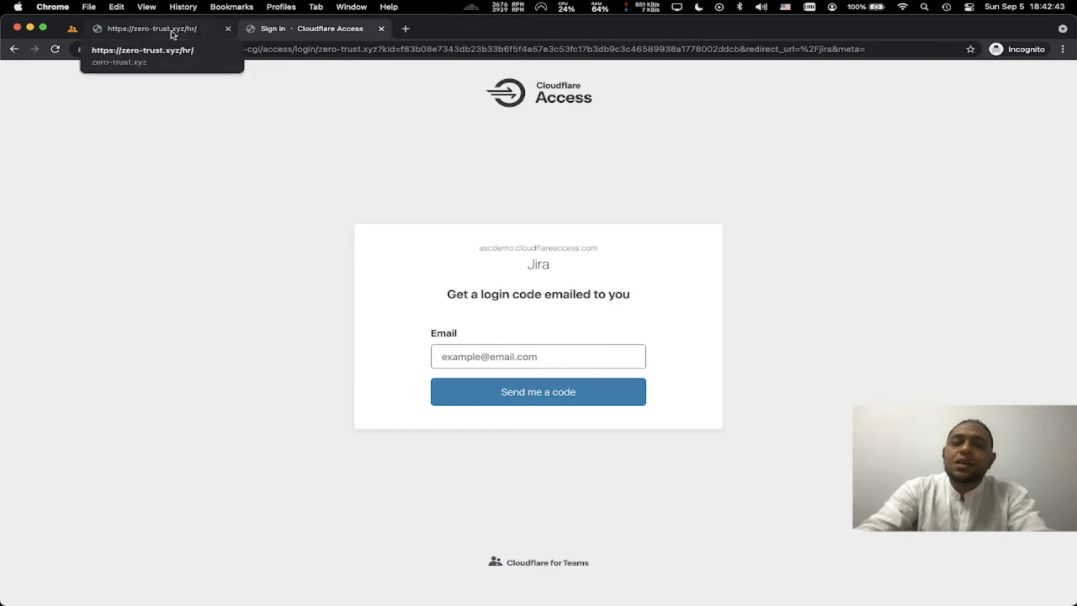
left_click(588, 357)
left_click(302, 183)
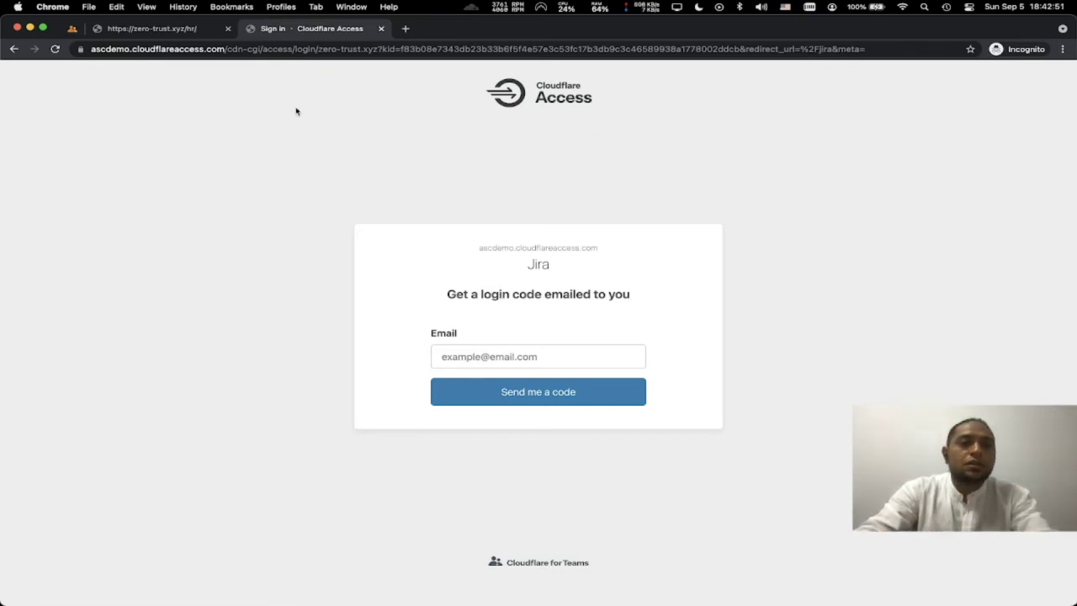
left_click(156, 30)
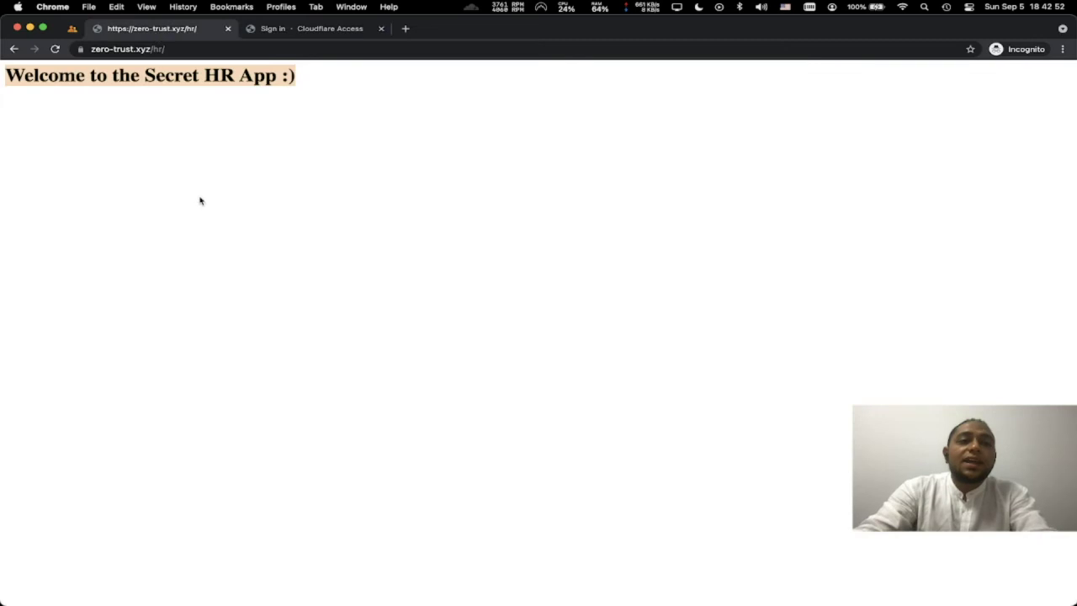
left_click(55, 49)
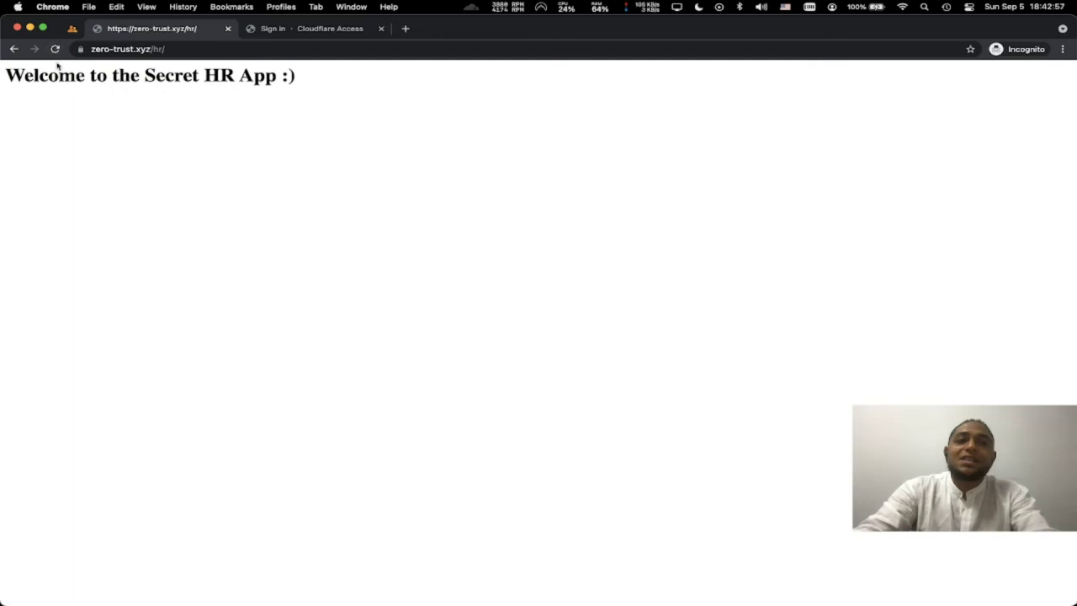
left_click(54, 49)
left_click(339, 30)
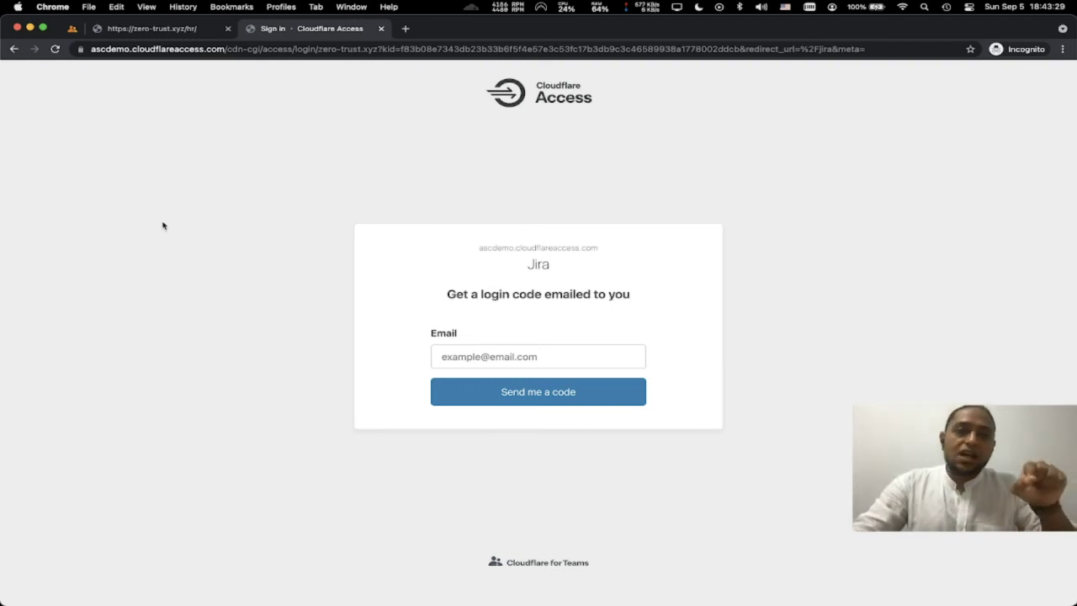
Bring the zero-trust.xyz/hr tab showing the Secret HR App to the front.
left_click(191, 30)
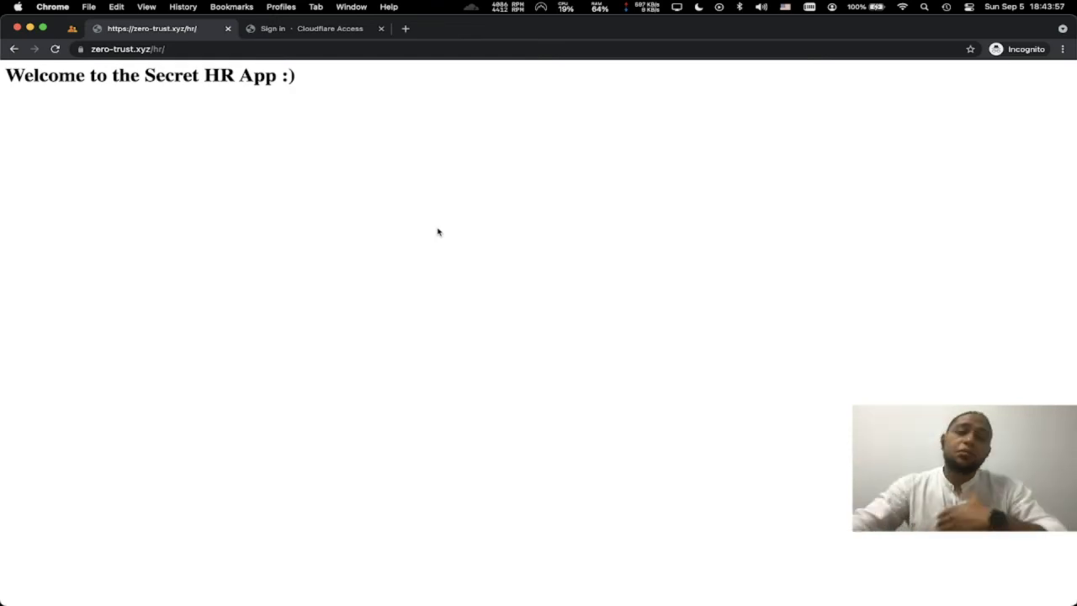
Enter the saved sign-in email on the Jira Access page and request a login code.
left_click(333, 27)
left_click(512, 362)
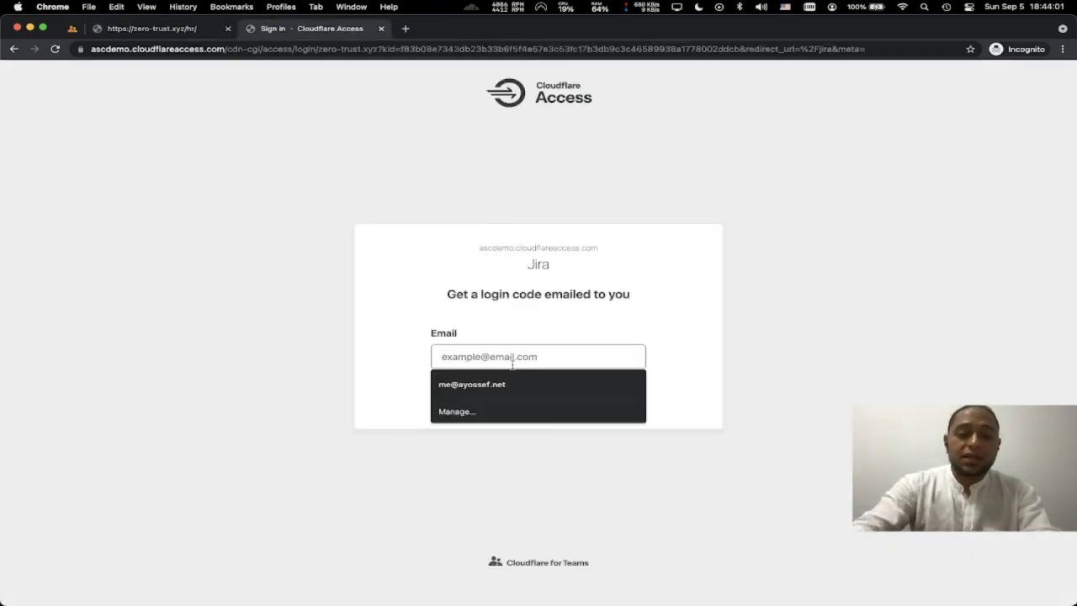
type("a7me")
key("Down")
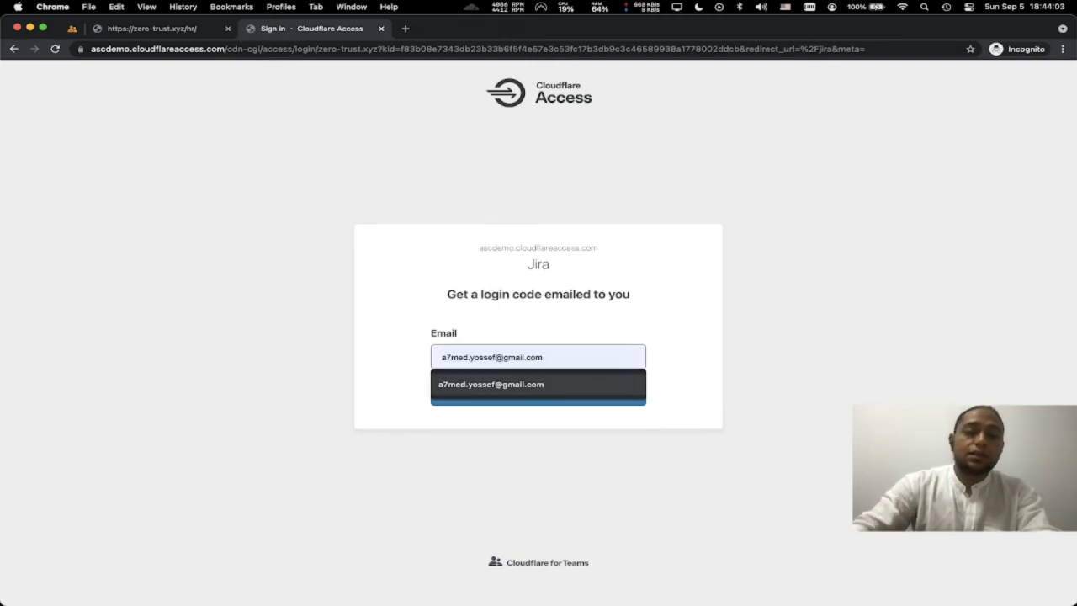
left_click(533, 383)
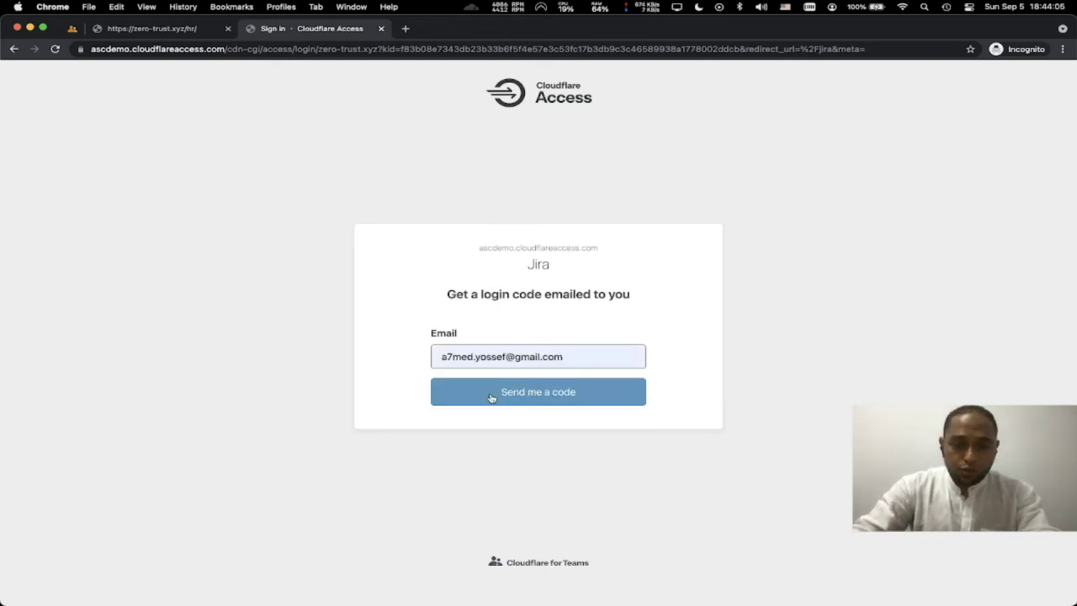
left_click(492, 398)
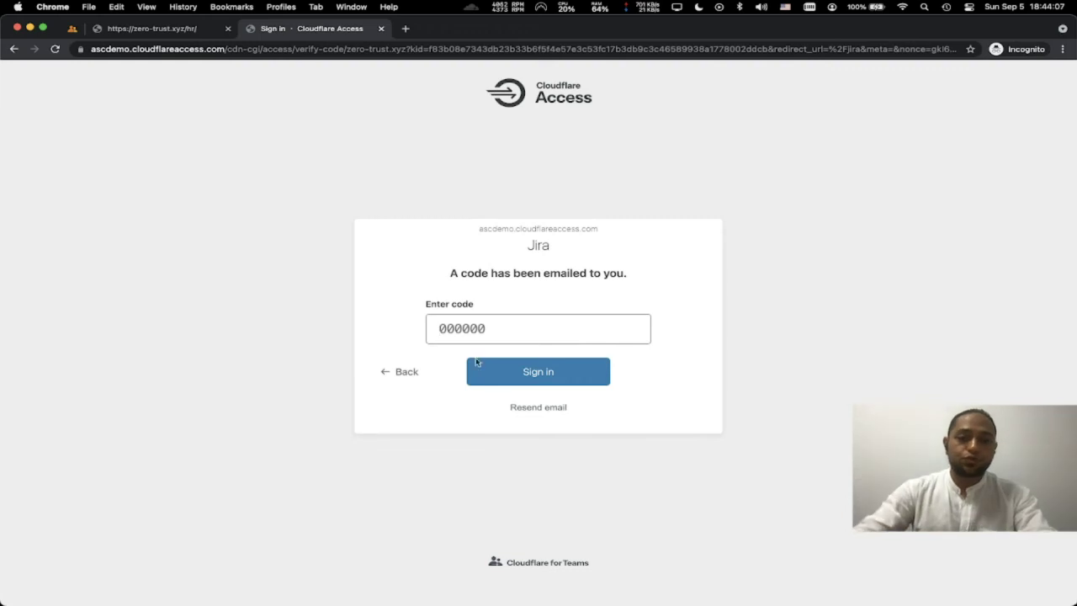
left_click(340, 199)
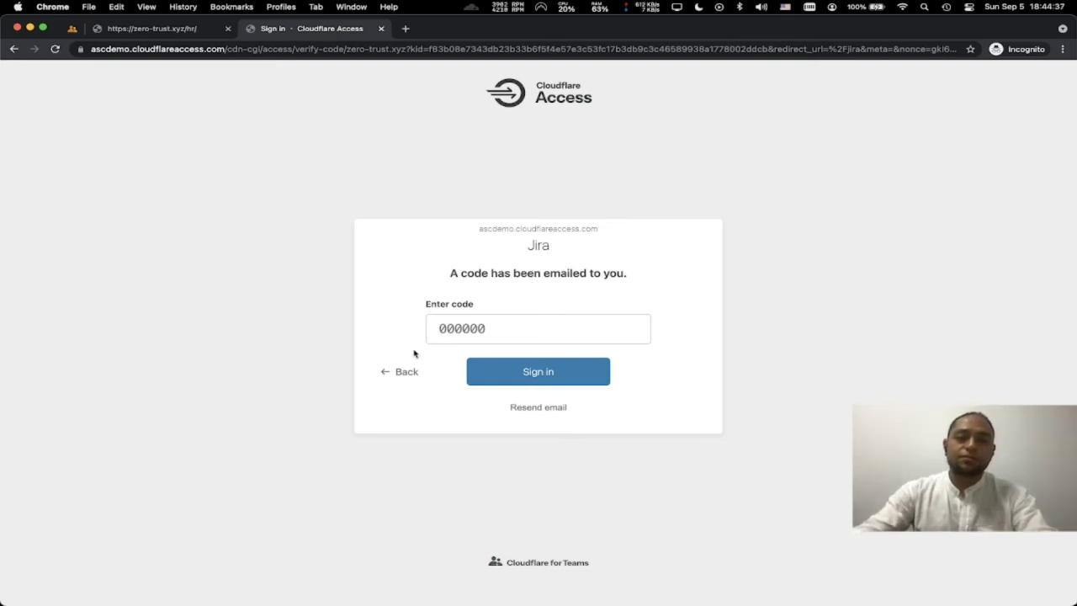
key("Tab")
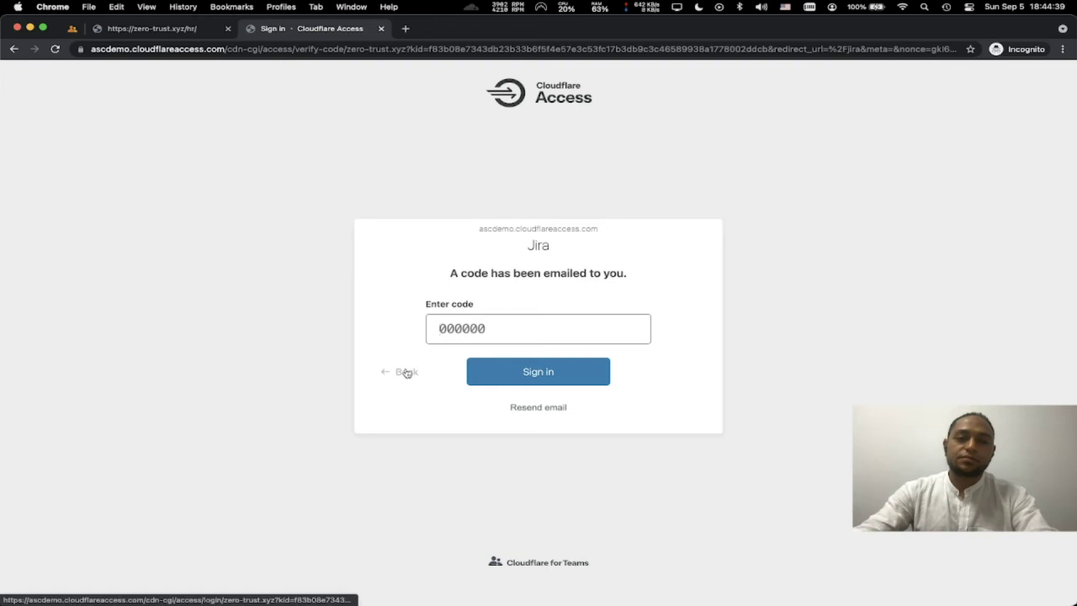
Go back and re-submit the suggested sign-in email for a login code.
left_click(397, 371)
left_click(461, 357)
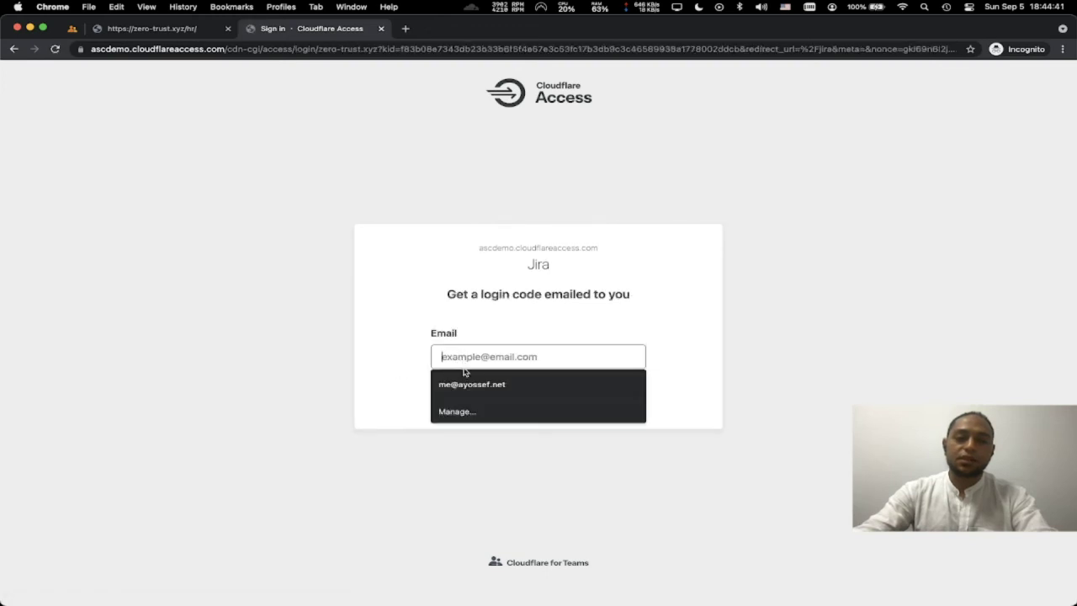
type("a7med")
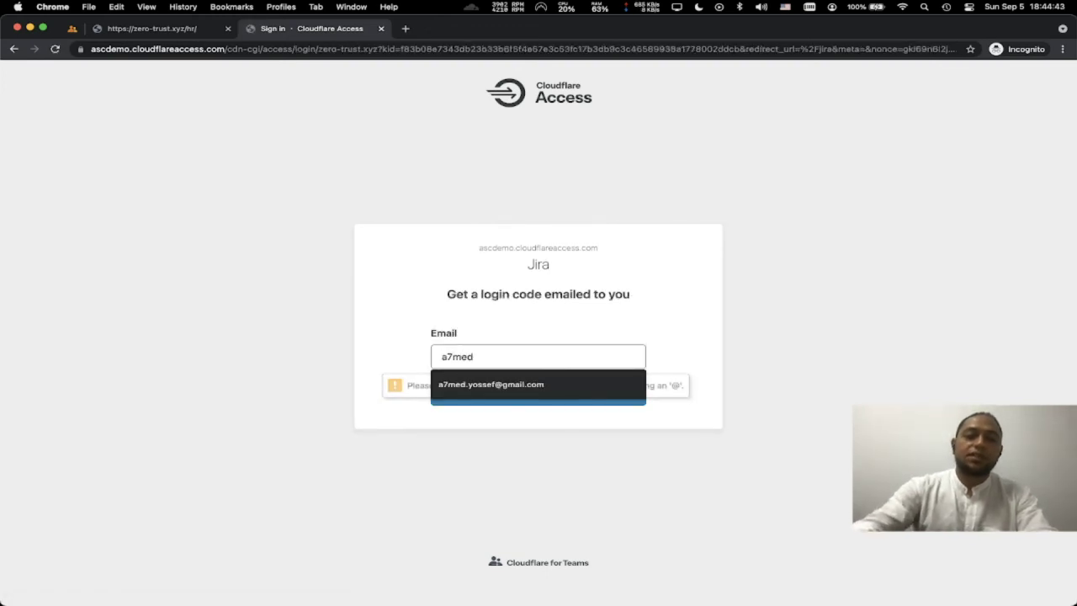
key("Down")
key("Return")
key("Return")
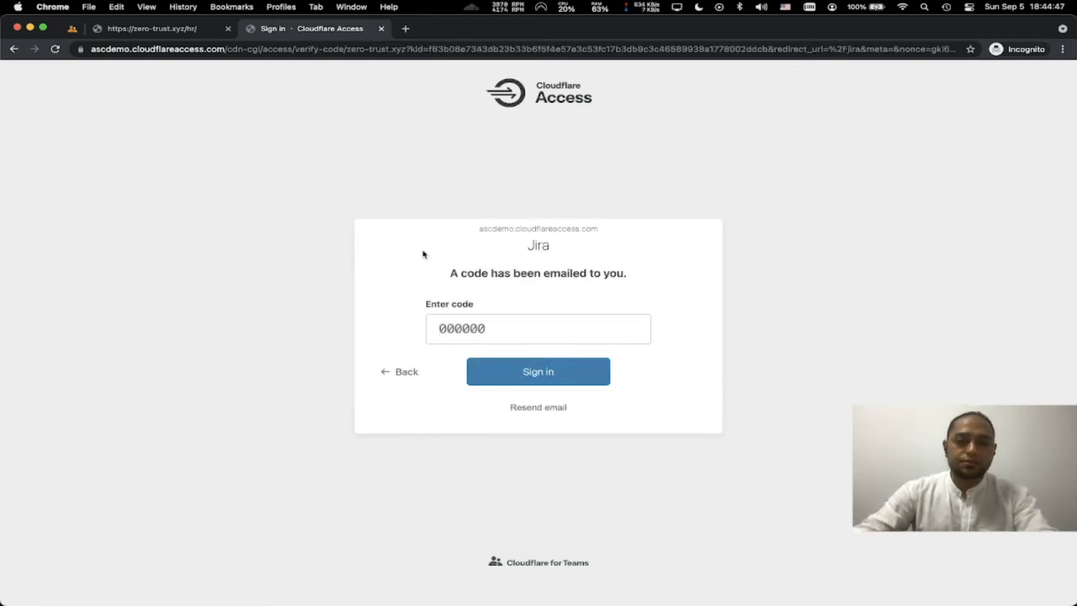
left_click(463, 326)
left_click(441, 288)
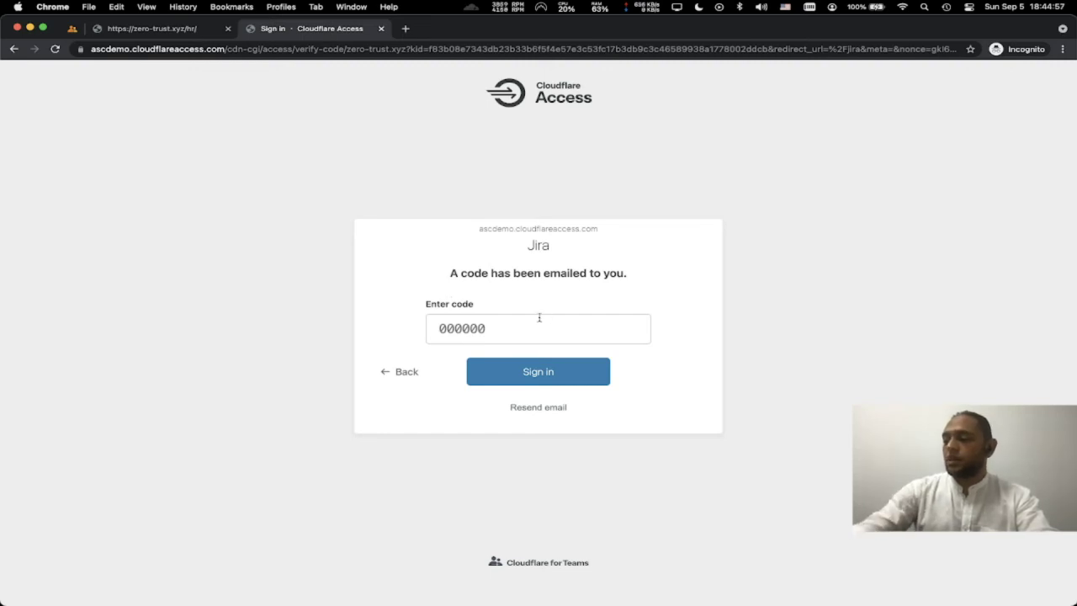
Switch to the other saved email address and request a new login code.
left_click(406, 371)
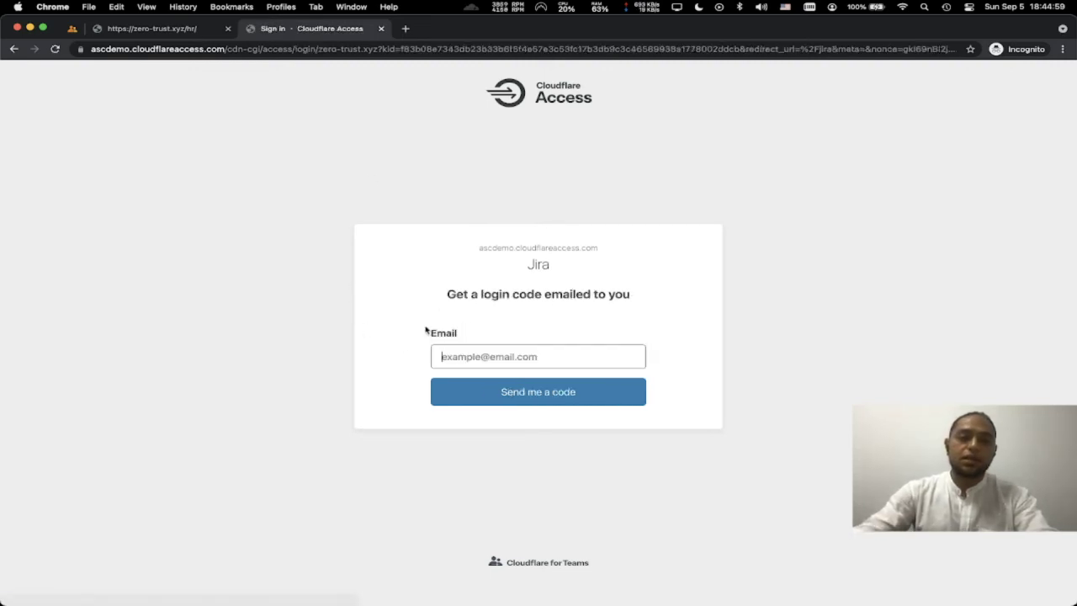
left_click(484, 355)
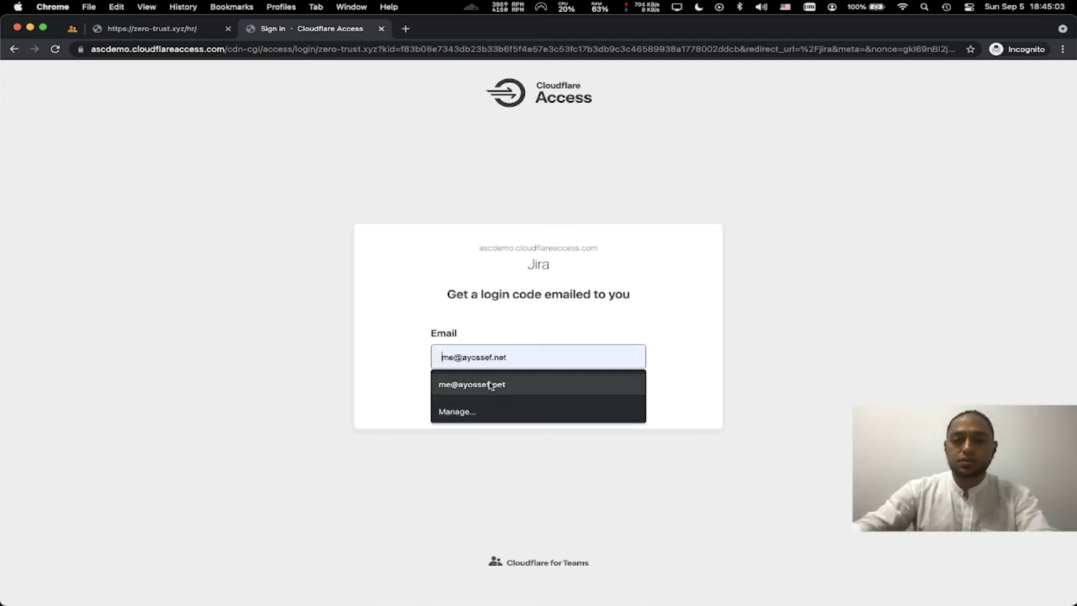
left_click(491, 385)
left_click(497, 392)
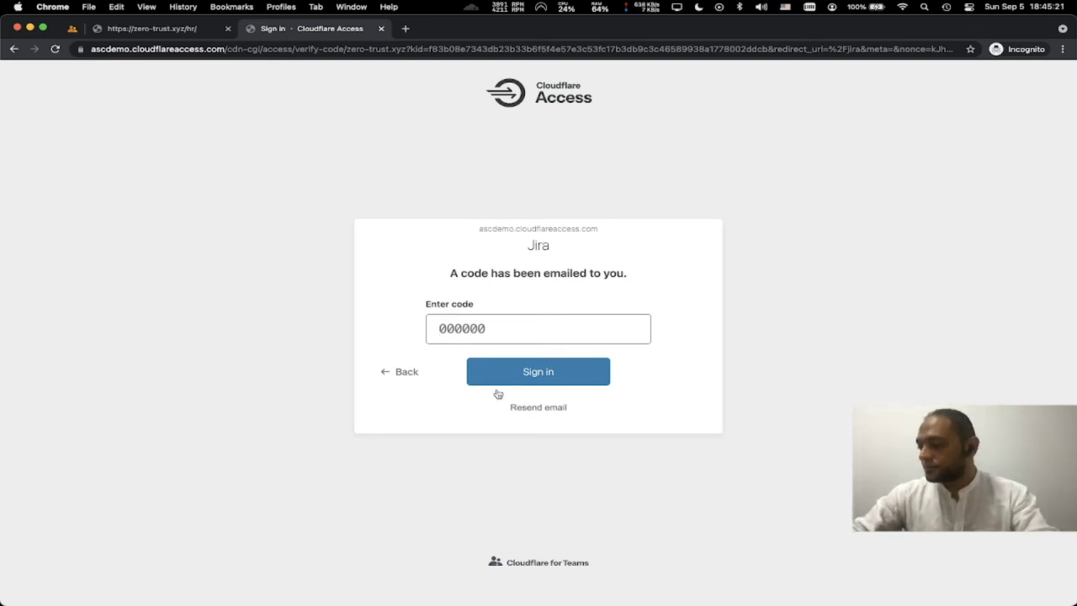
Sign in to Jira with the emailed six-digit login code.
left_click(485, 332)
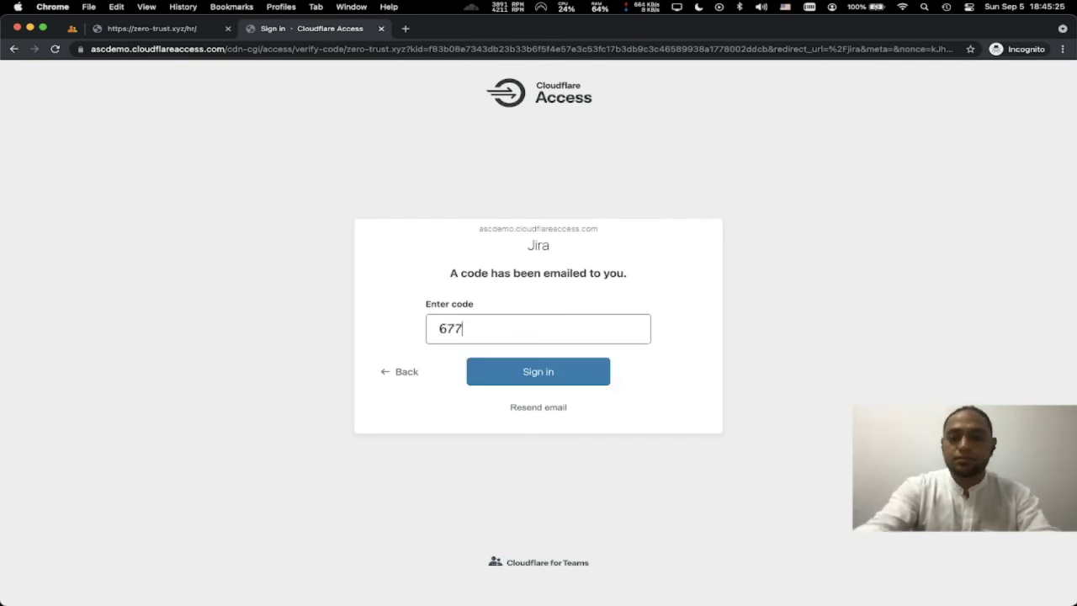
key("Return")
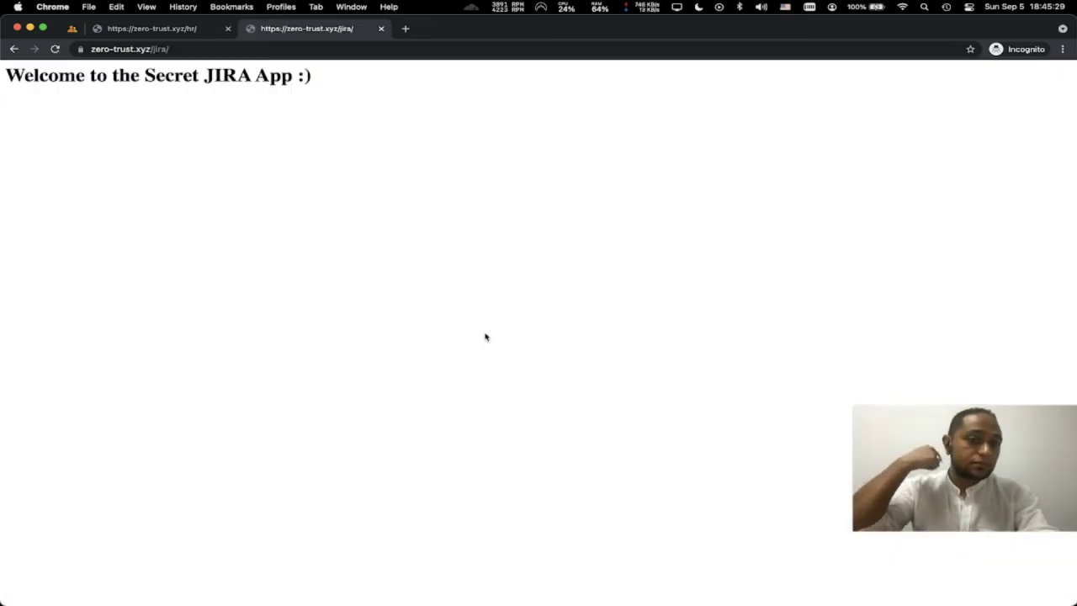
Highlight the 'Welcome to the Secret JIRA App :)' heading, then narrow Chrome beside Safari.
double_click(239, 78)
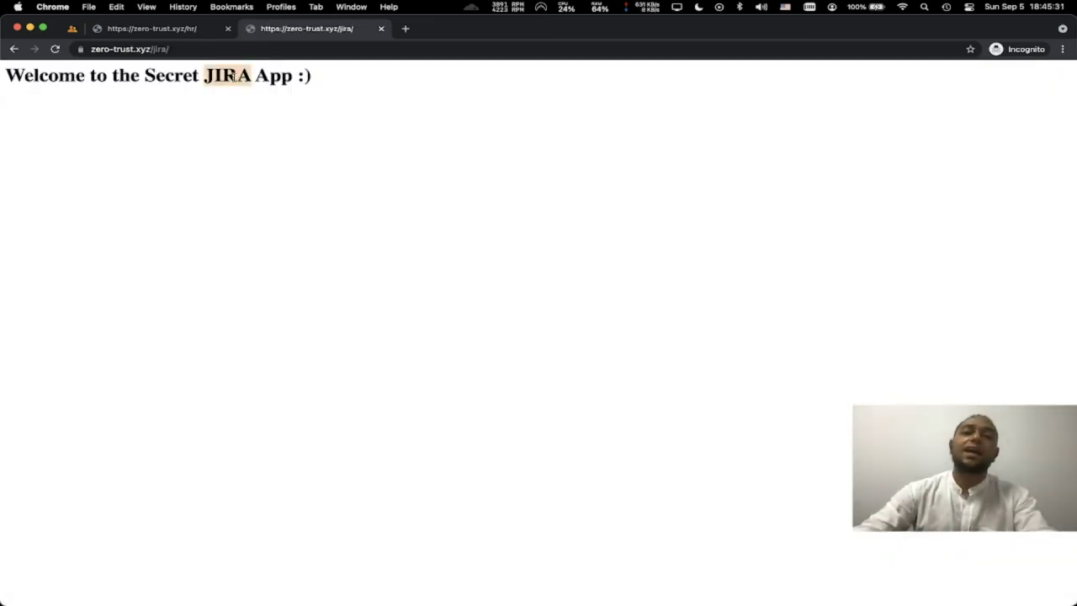
triple_click(230, 77)
left_click_drag(231, 77, 240, 120)
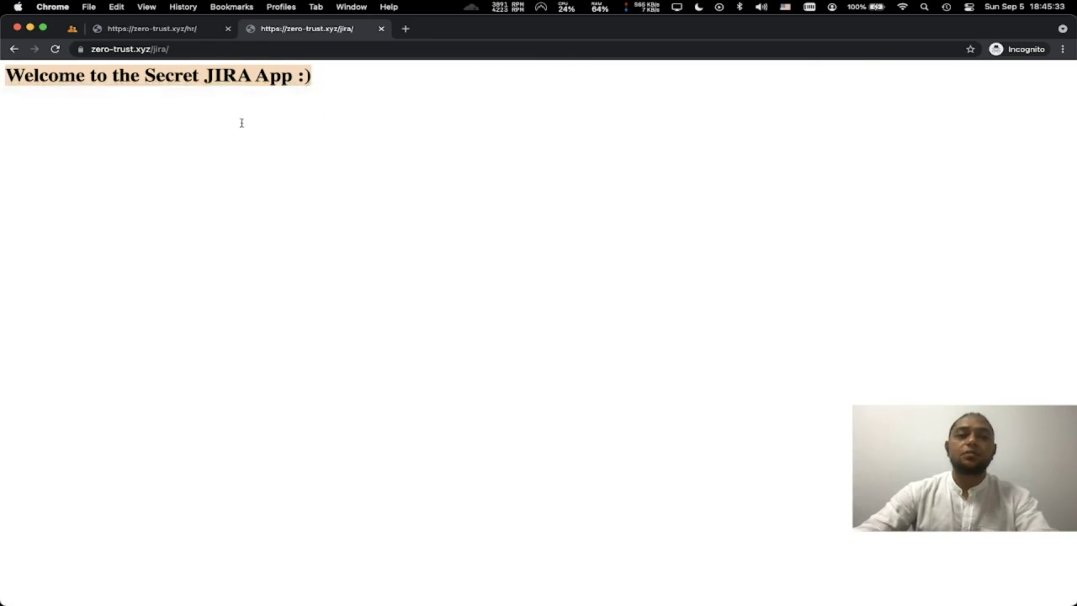
left_click(240, 120)
left_click_drag(1074, 85, 524, 125)
Close Safari's private window and stretch Chrome back to full screen width.
left_click(826, 116)
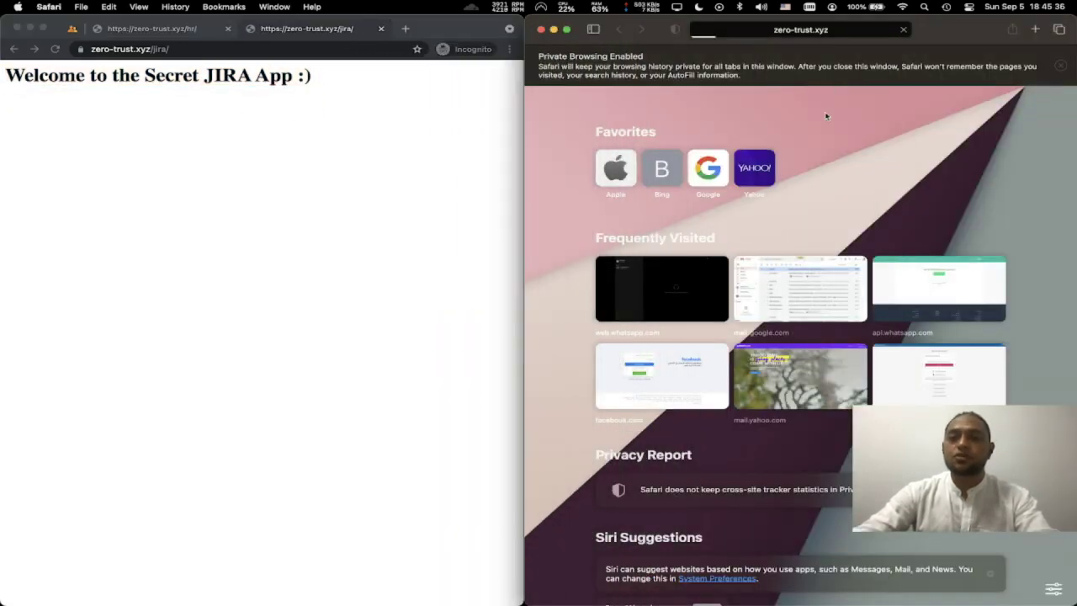
left_click(831, 28)
key("Return")
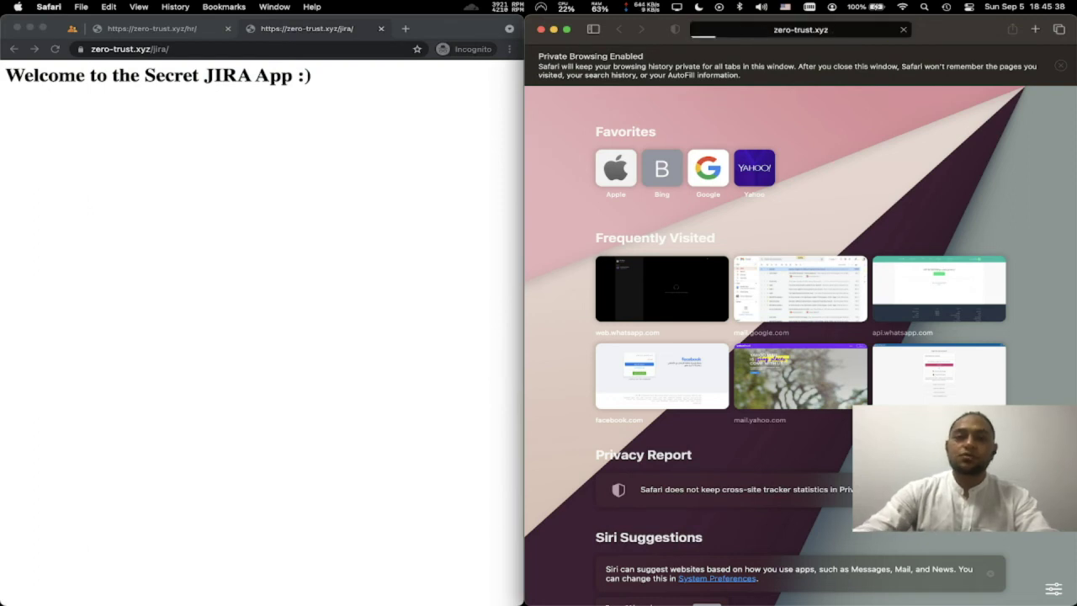
left_click(314, 188)
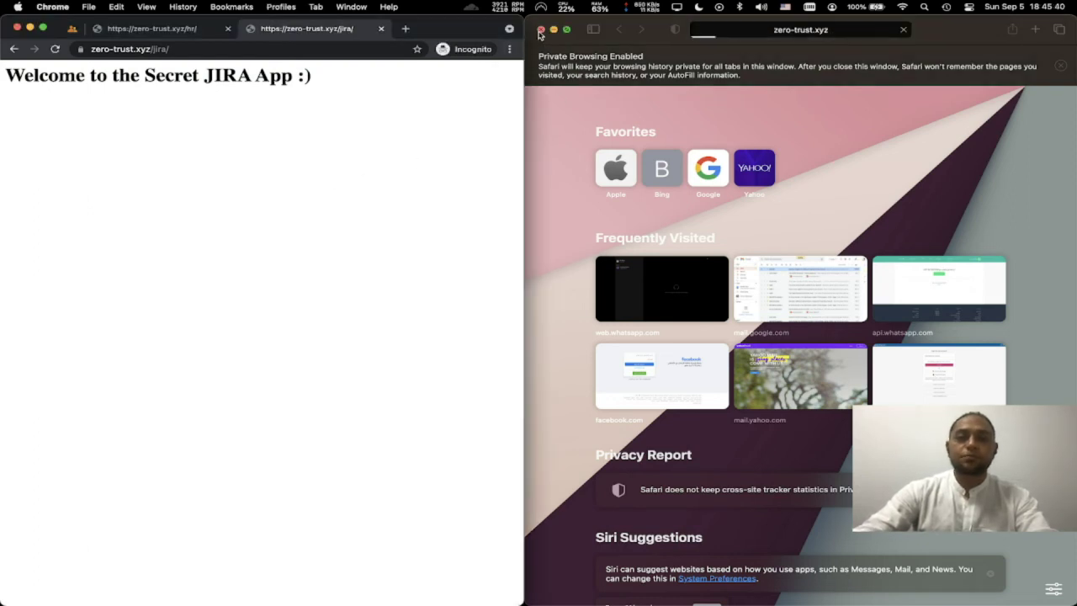
key("super+alt+h")
left_click_drag(517, 118, 1075, 81)
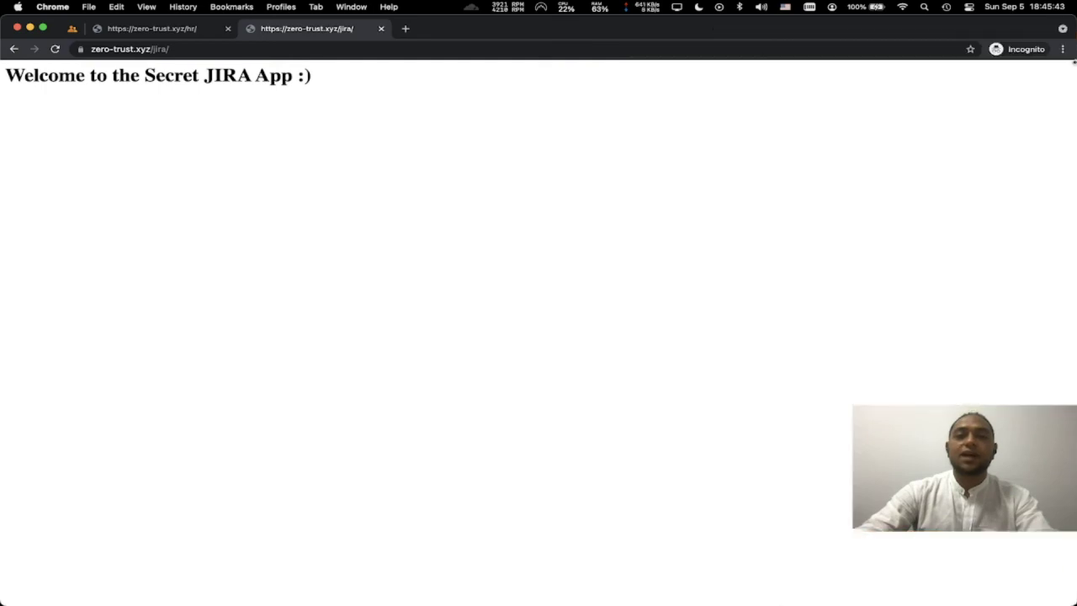
Load zero-trust.xyz/dev in a new tab, confirming the Dev app opens without sign-in.
key("super+t")
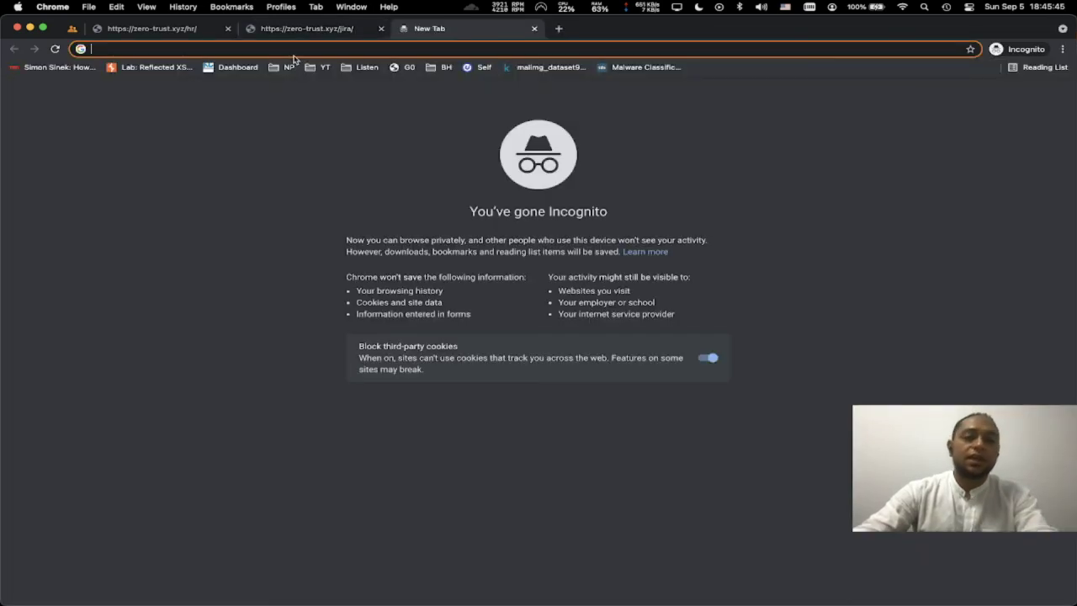
type("zero-trust.xyz/")
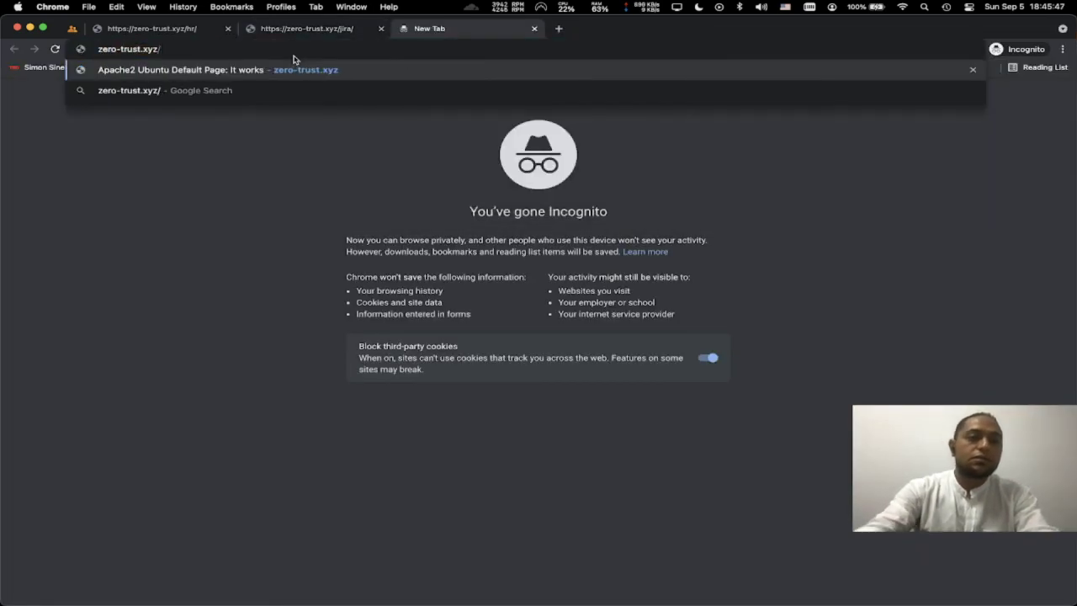
type("dev")
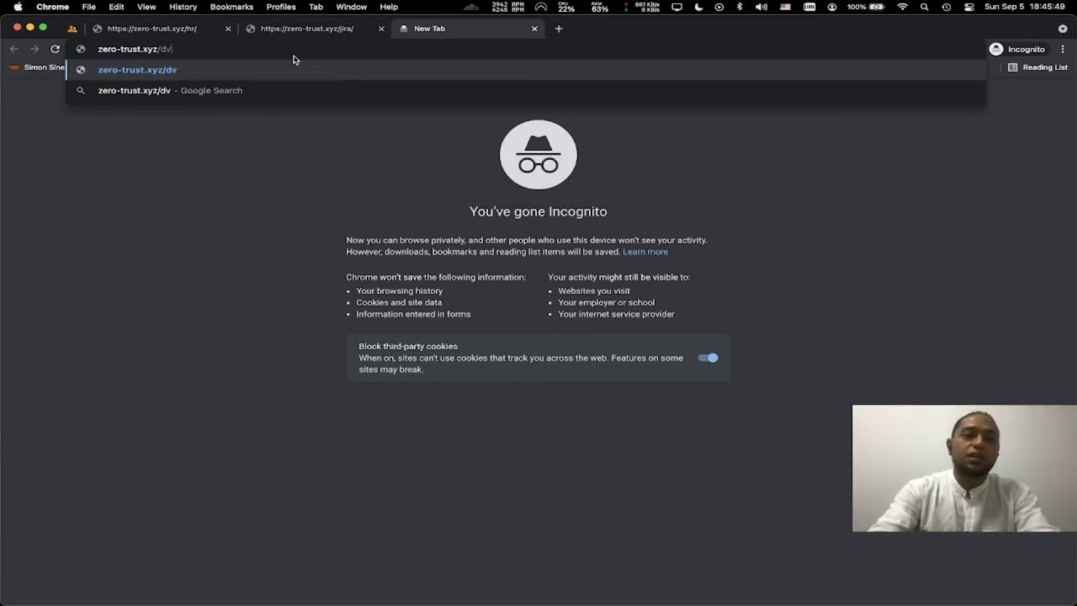
key("Return")
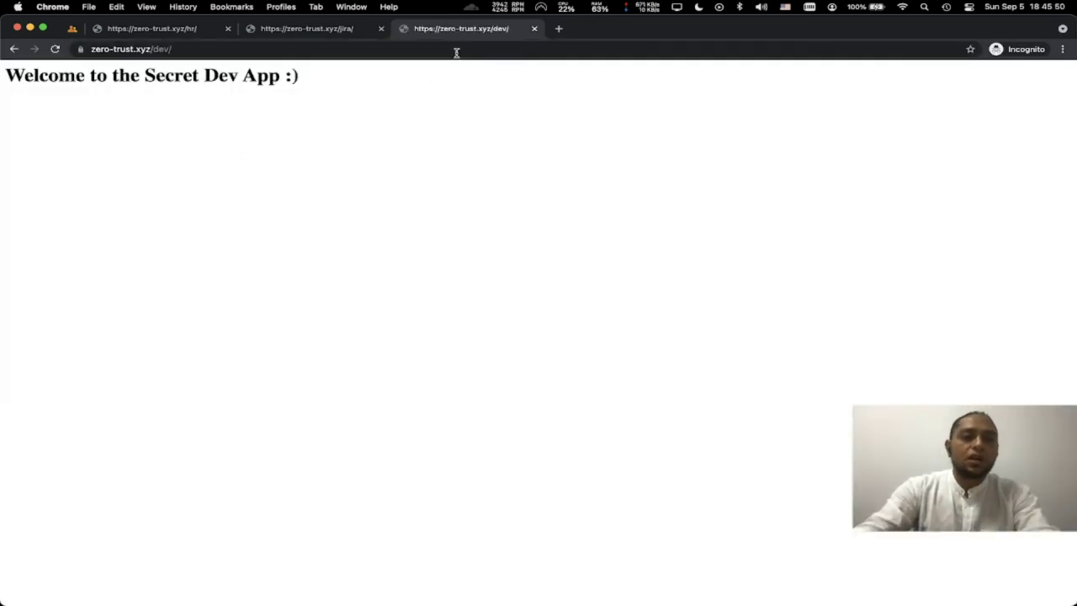
left_click(72, 28)
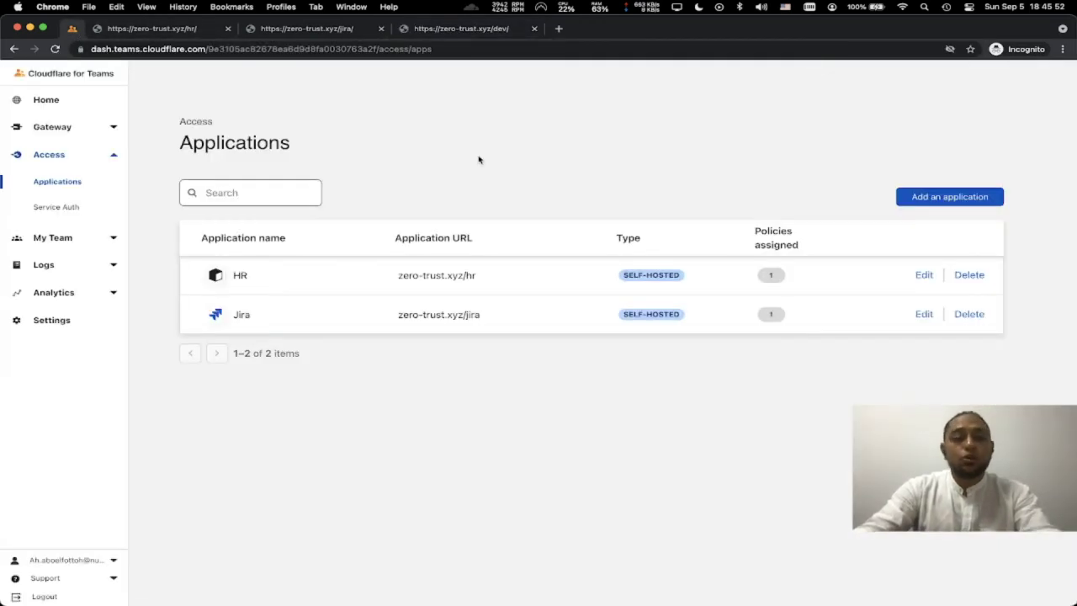
Start a new self-hosted Access application, keeping the 24-hour session duration.
left_click(909, 202)
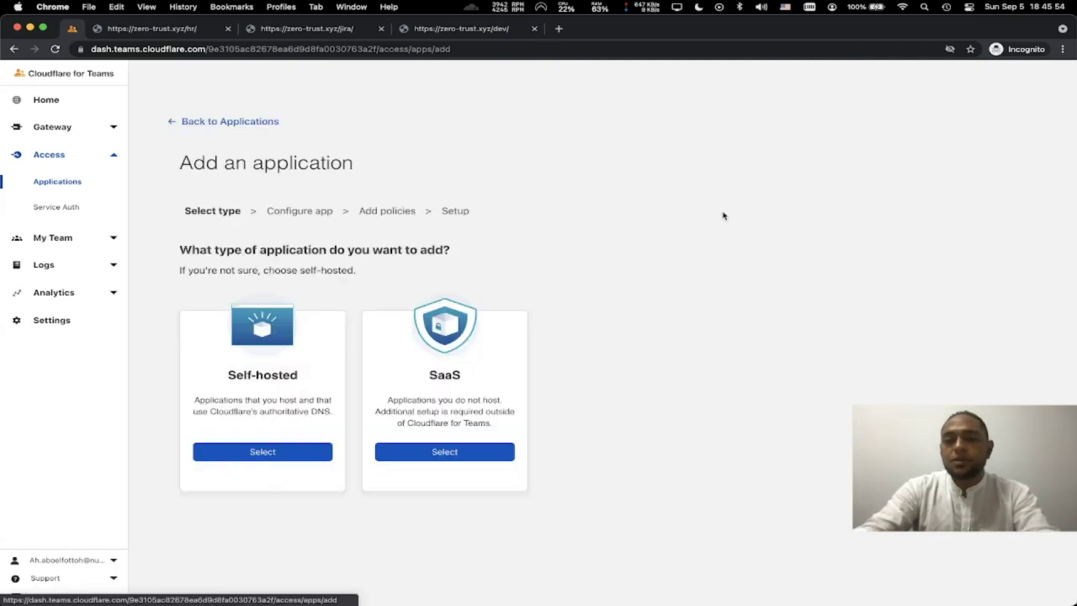
left_click(250, 454)
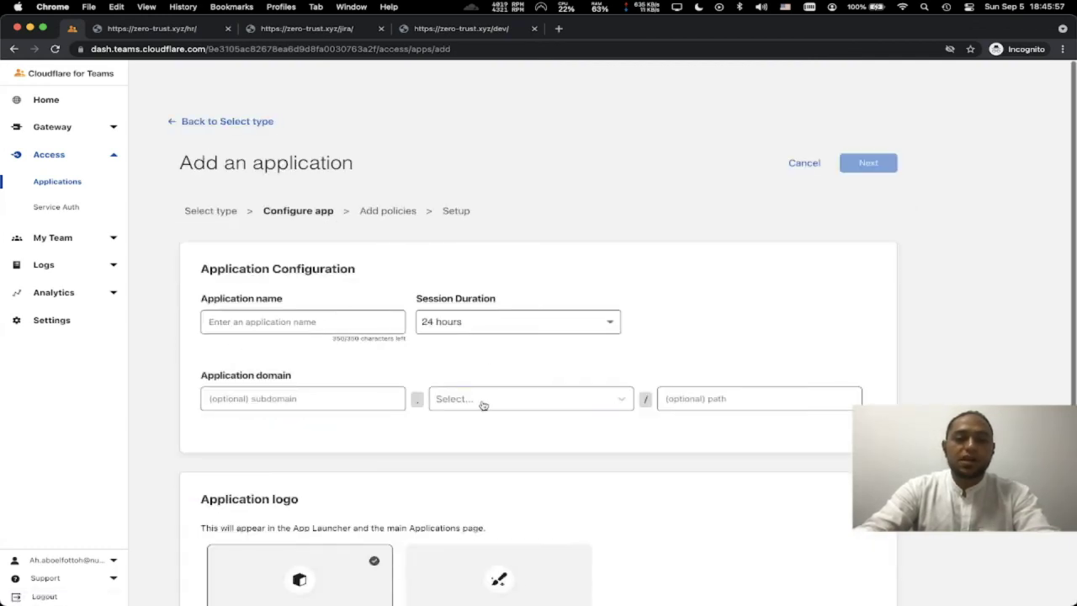
left_click(490, 327)
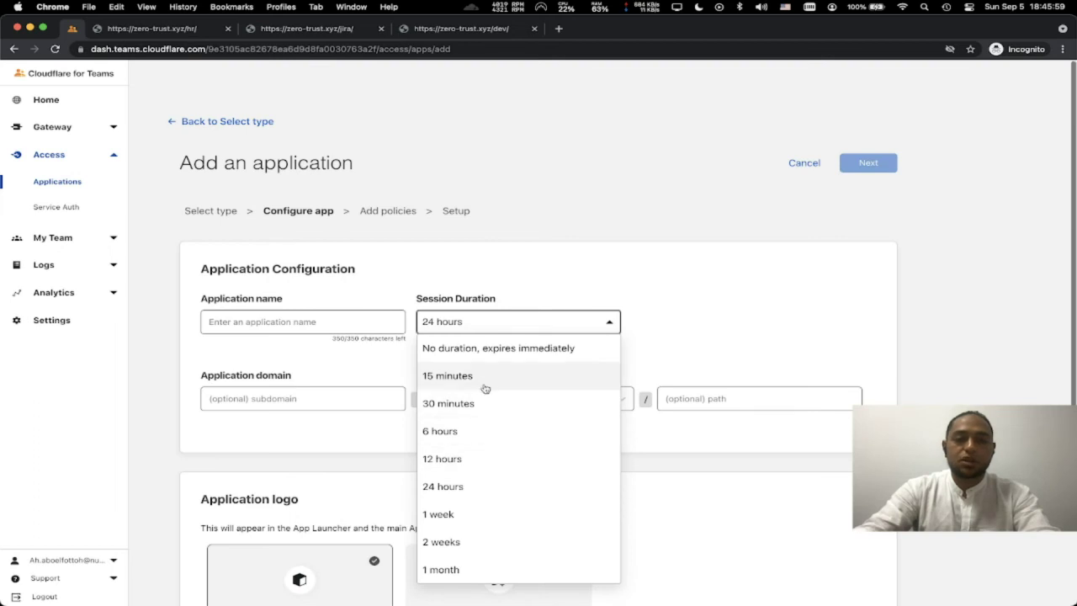
scroll(483, 387, "down", 3)
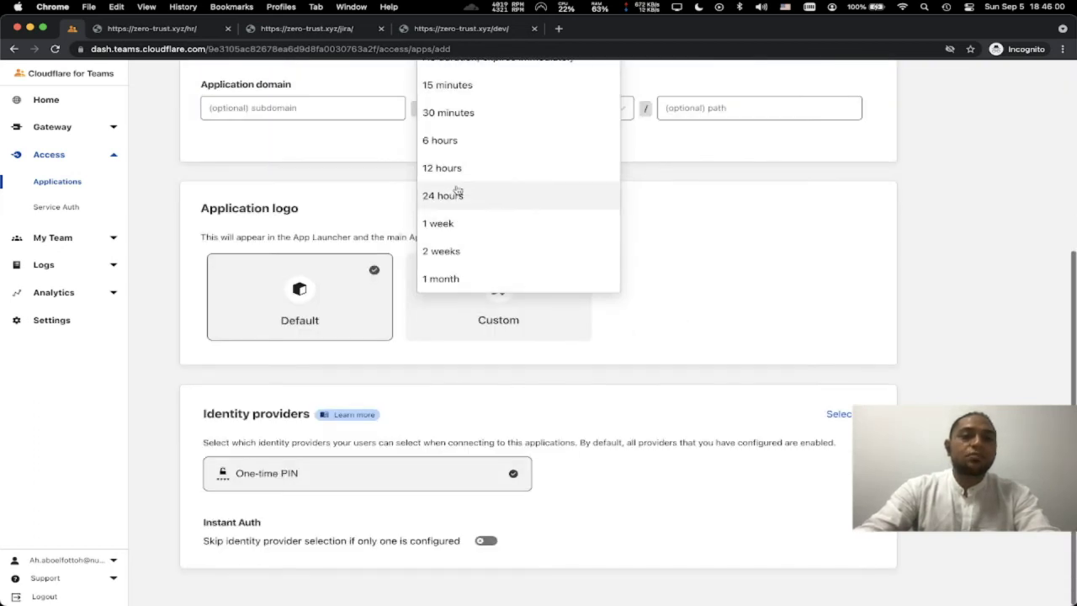
scroll(454, 192, "up", 3)
left_click(496, 199)
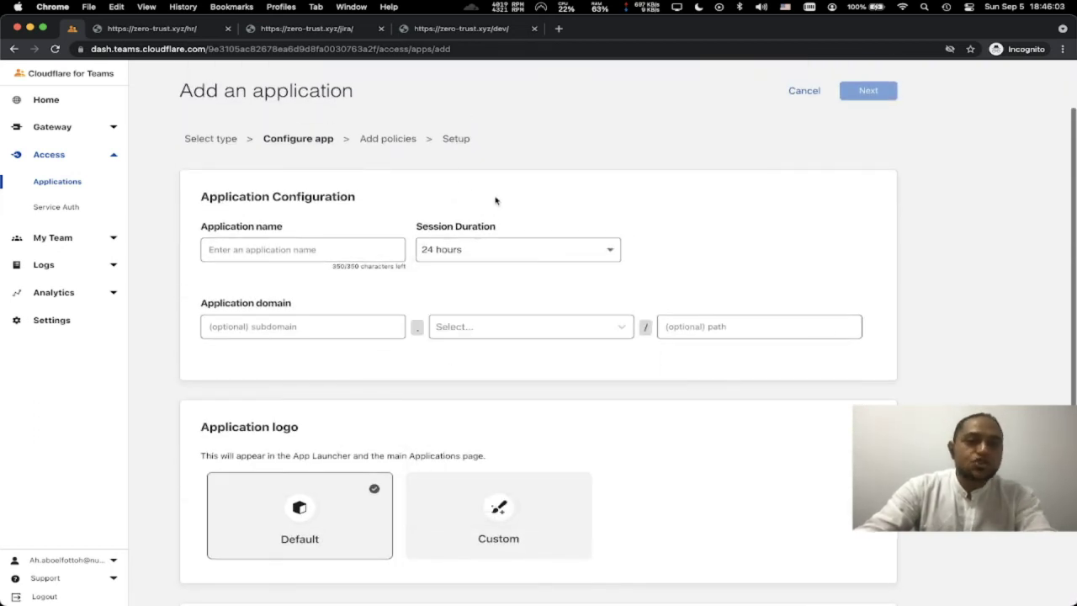
Set domain zero-trust.xyz, path dev and application name Dev, then continue to policies.
left_click(458, 335)
left_click(487, 380)
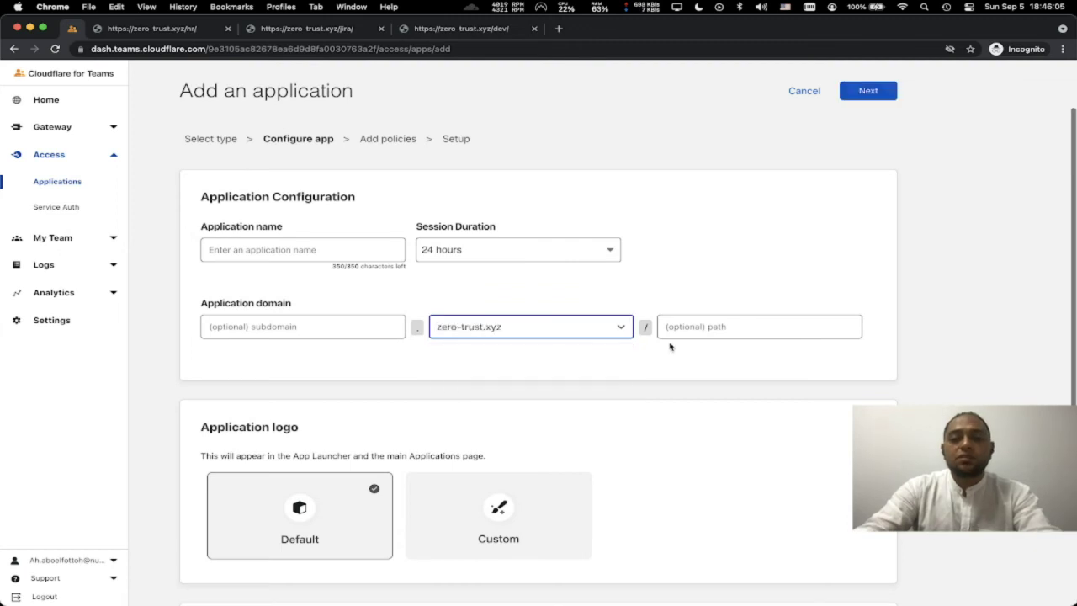
left_click(668, 335)
type("de")
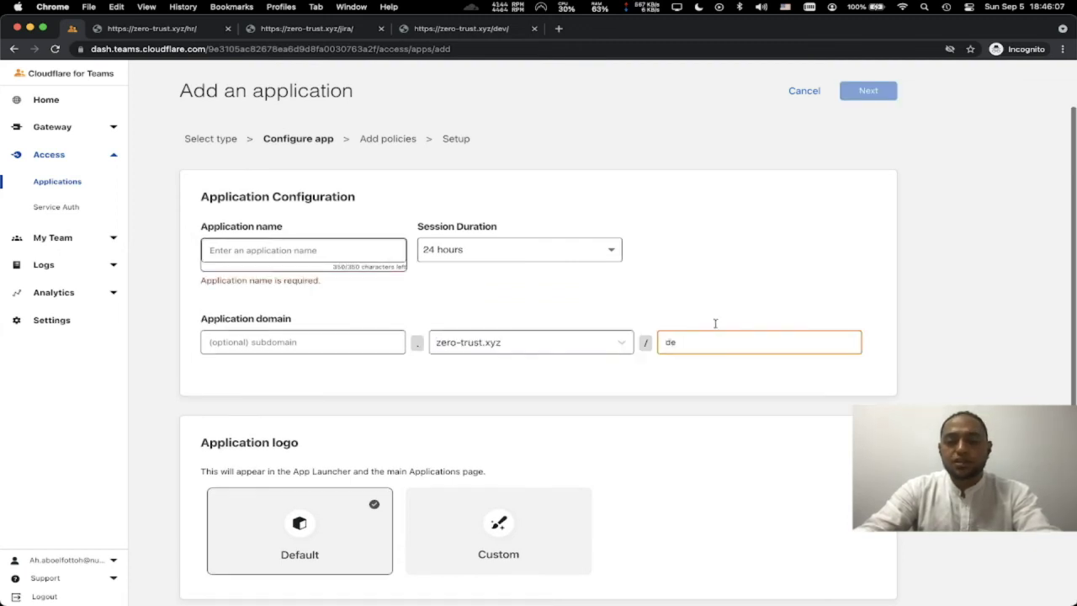
type("v")
left_click(795, 239)
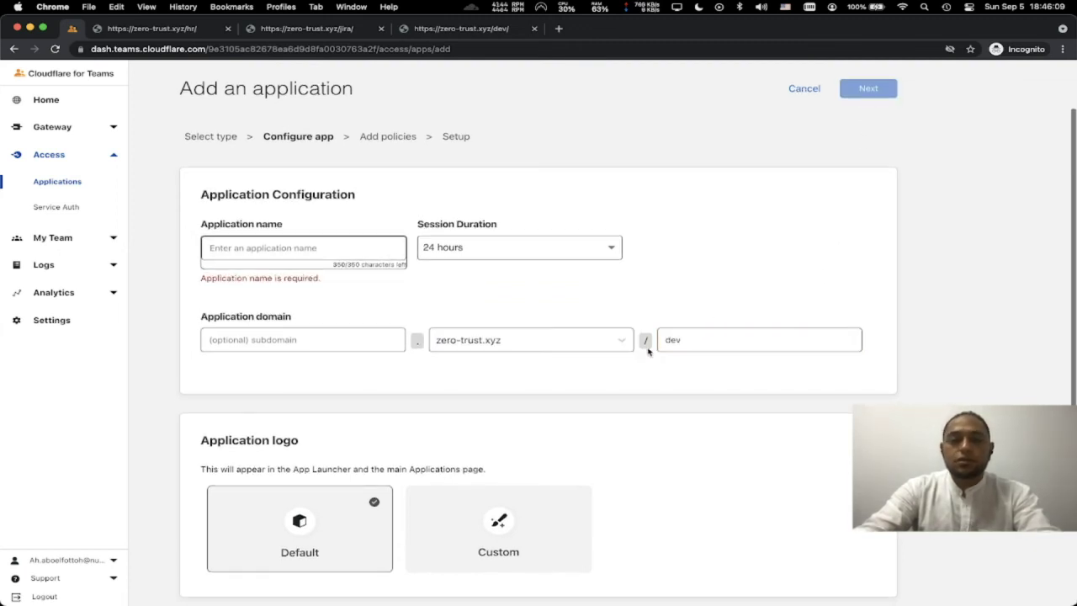
left_click(323, 251)
type("Dev")
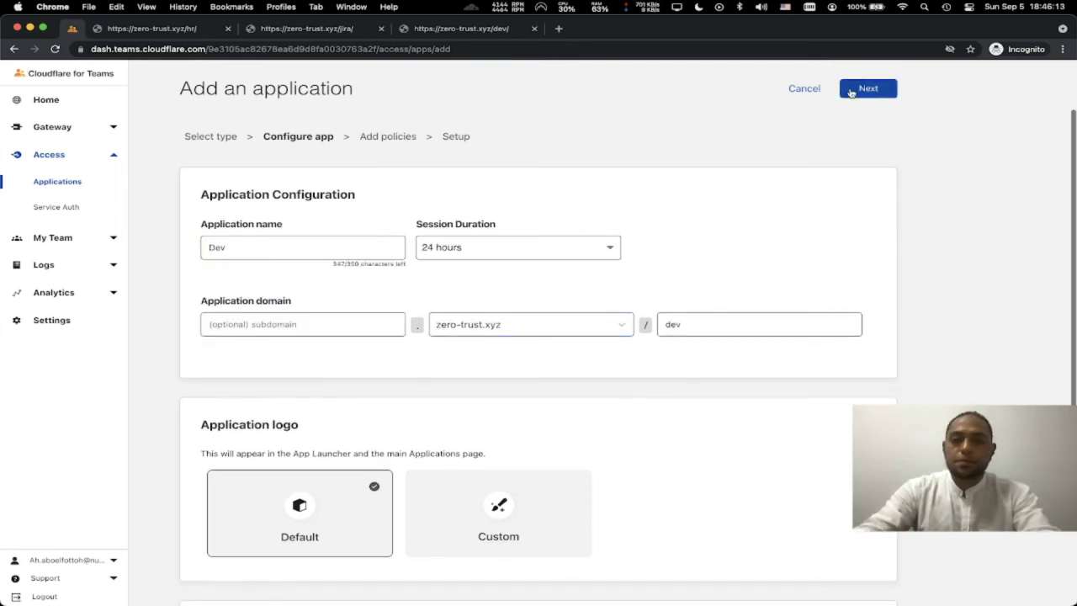
left_click(850, 91)
Name the policy rule 'No one'.
left_click(336, 268)
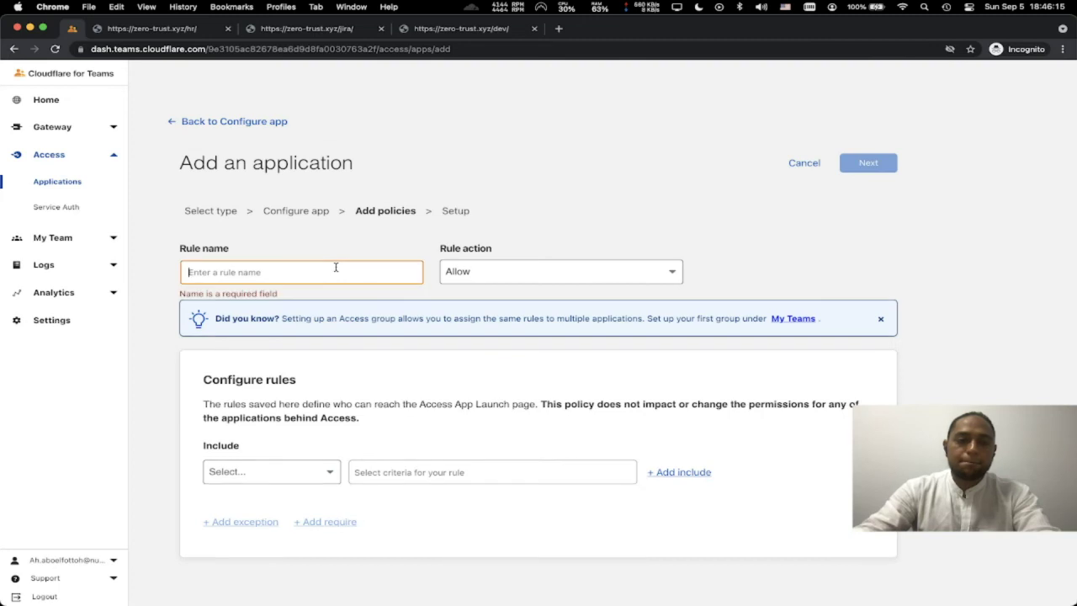
type("No one")
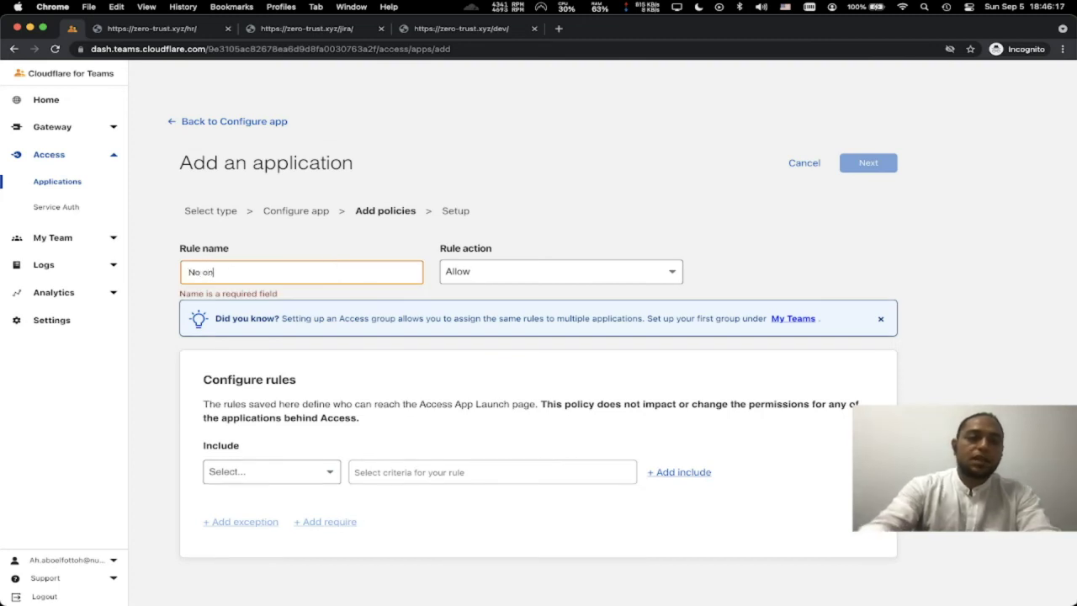
left_click(580, 241)
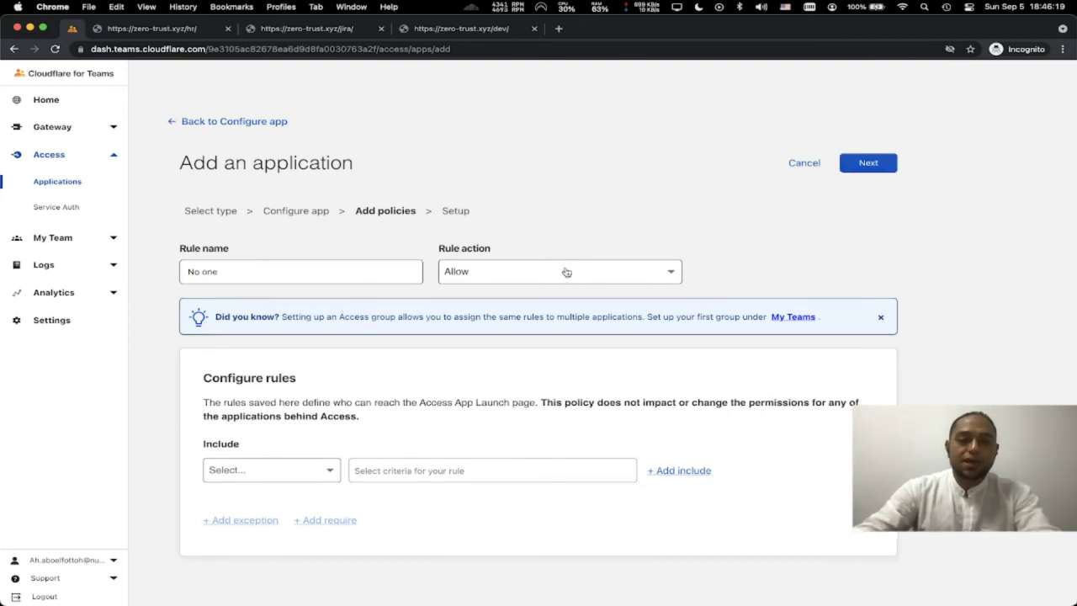
Set the rule action to Block, with Emails as the provisional include criterion.
left_click(305, 471)
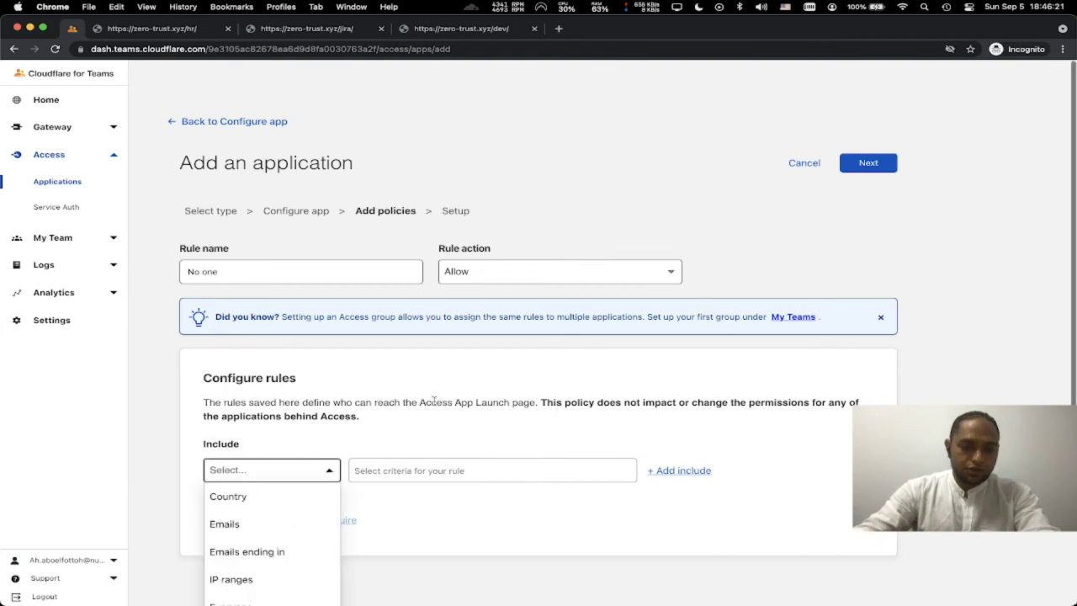
scroll(437, 397, "down", 3)
scroll(436, 397, "down", 1)
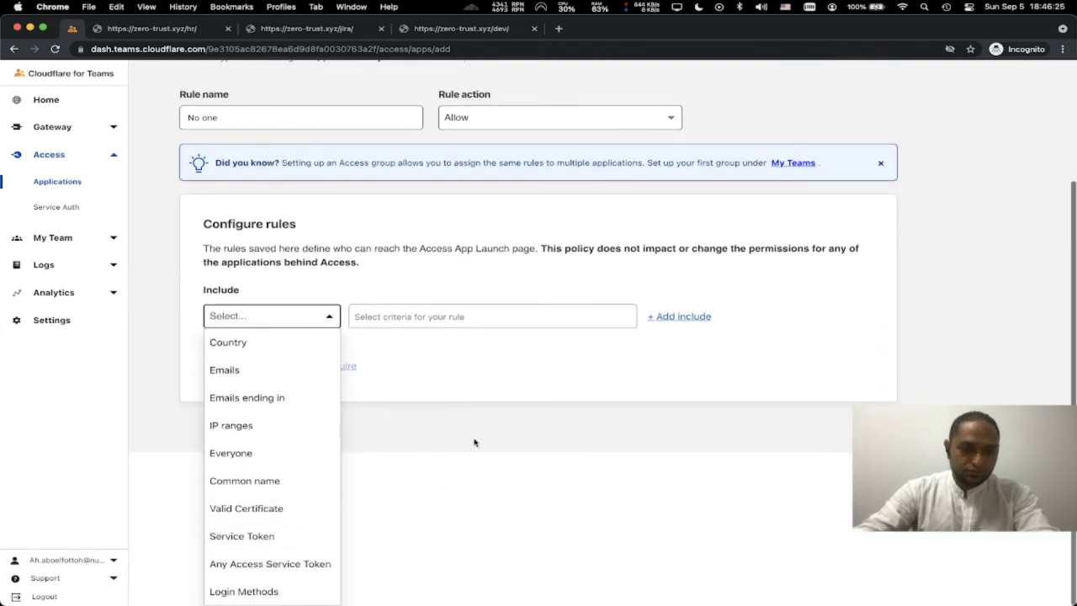
scroll(327, 491, "up", 3)
scroll(326, 491, "up", 1)
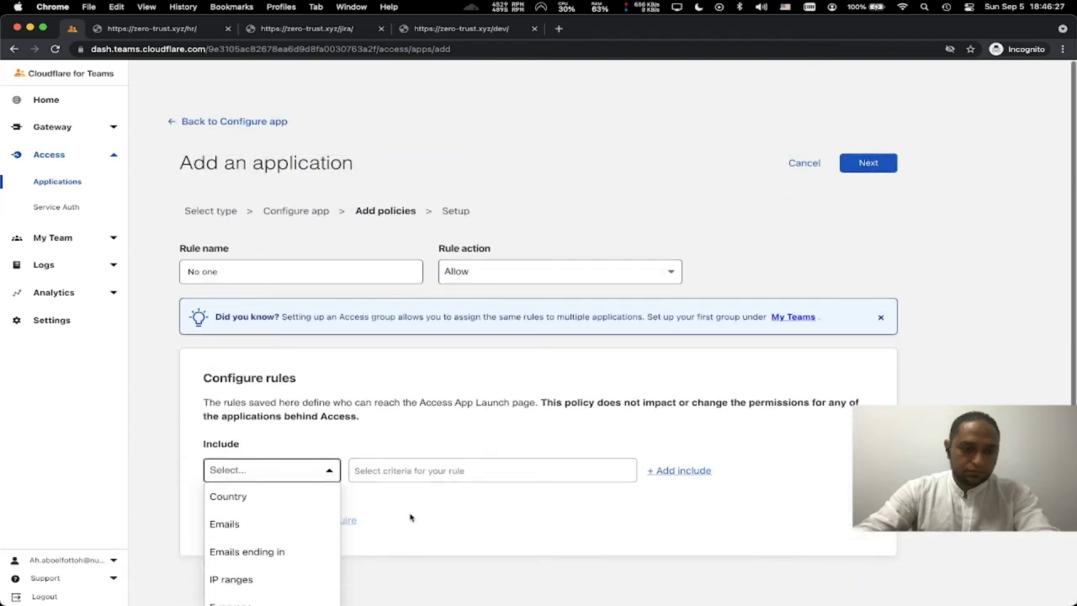
left_click(360, 396)
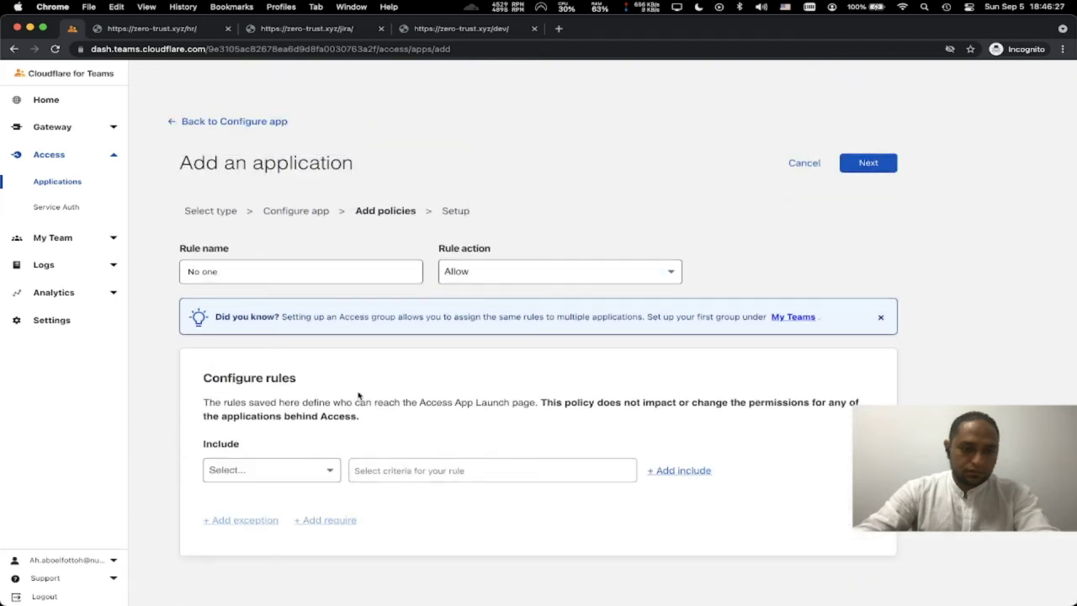
left_click(300, 472)
left_click(286, 518)
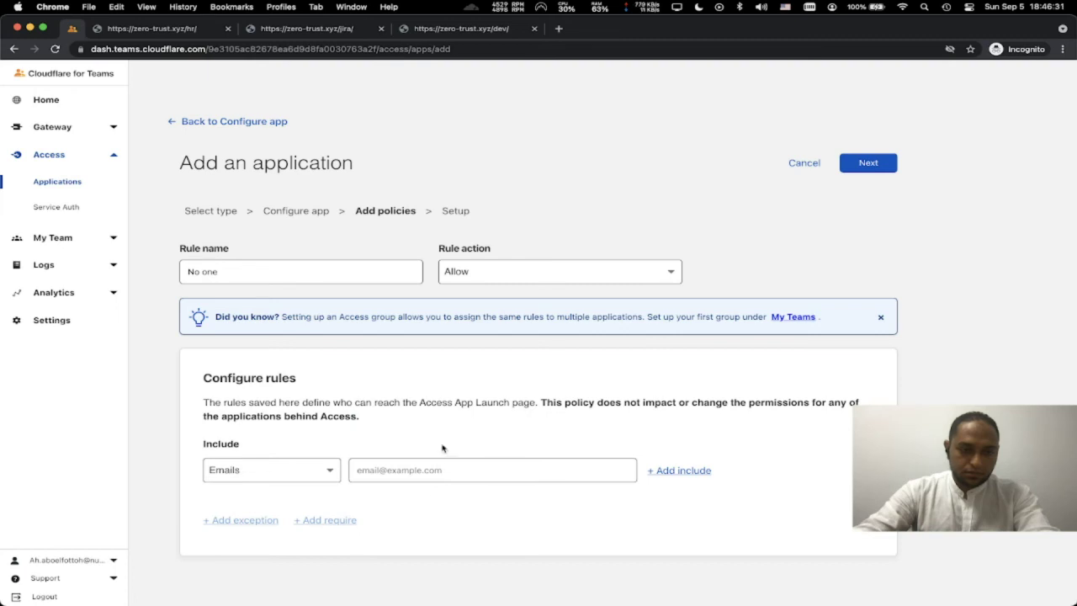
left_click(468, 275)
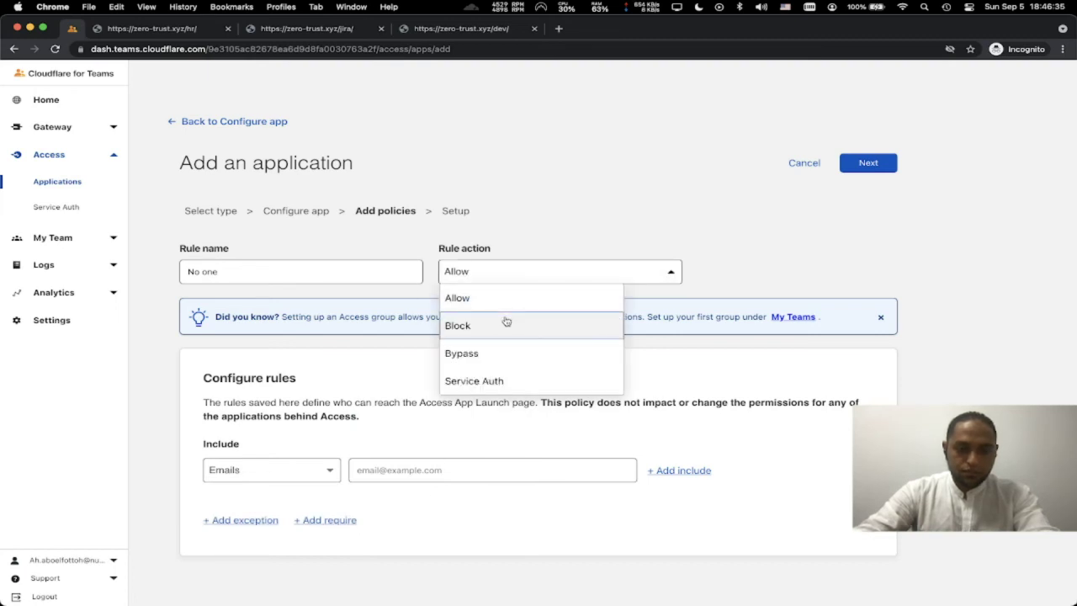
left_click(507, 323)
left_click(321, 471)
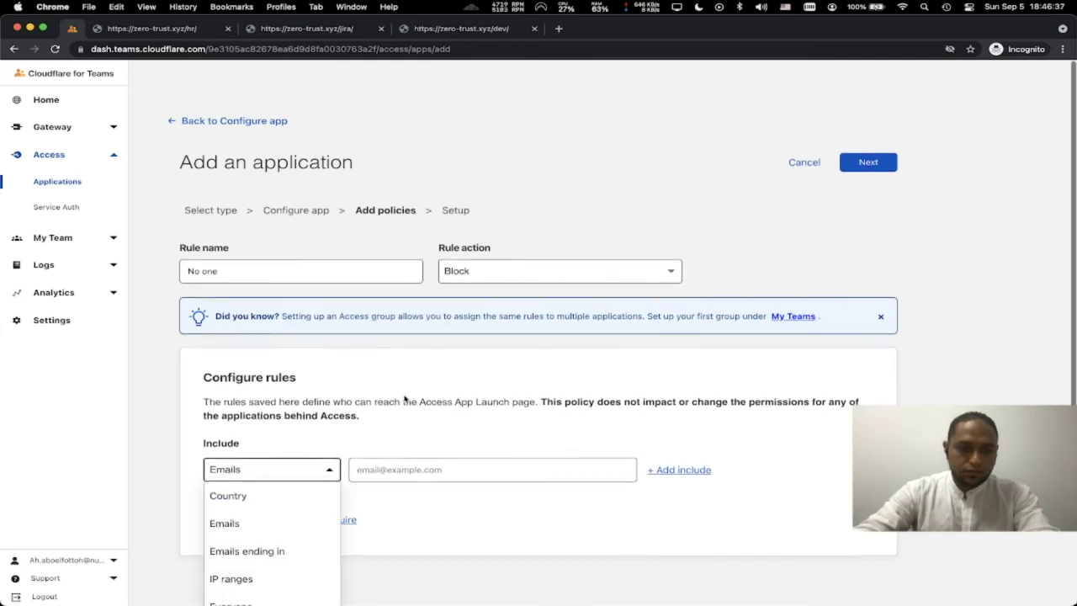
left_click(418, 476)
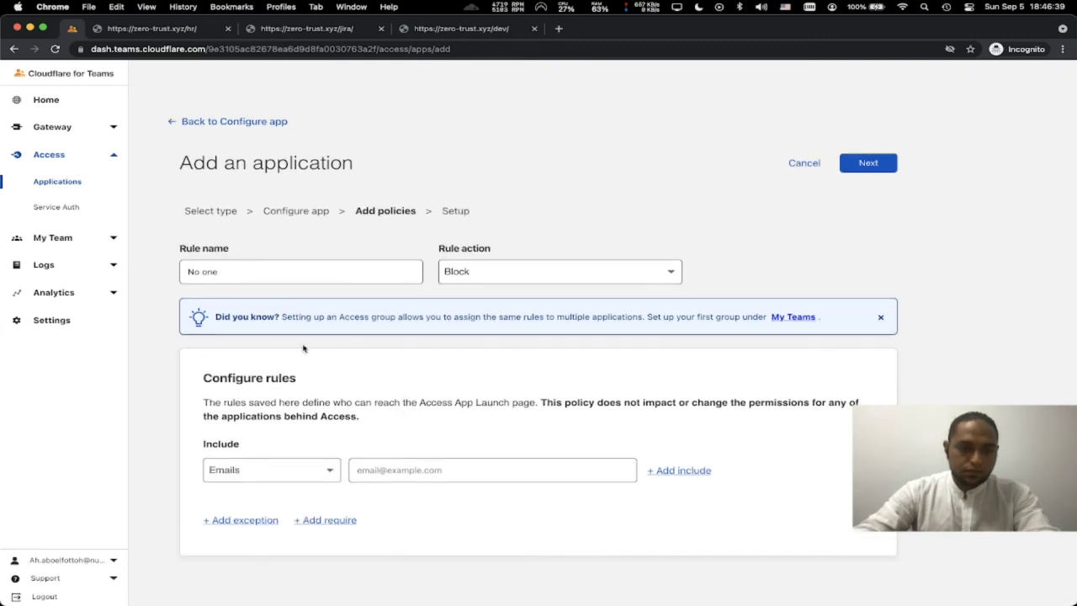
Change the include criterion to Country and select Germany.
left_click(262, 273)
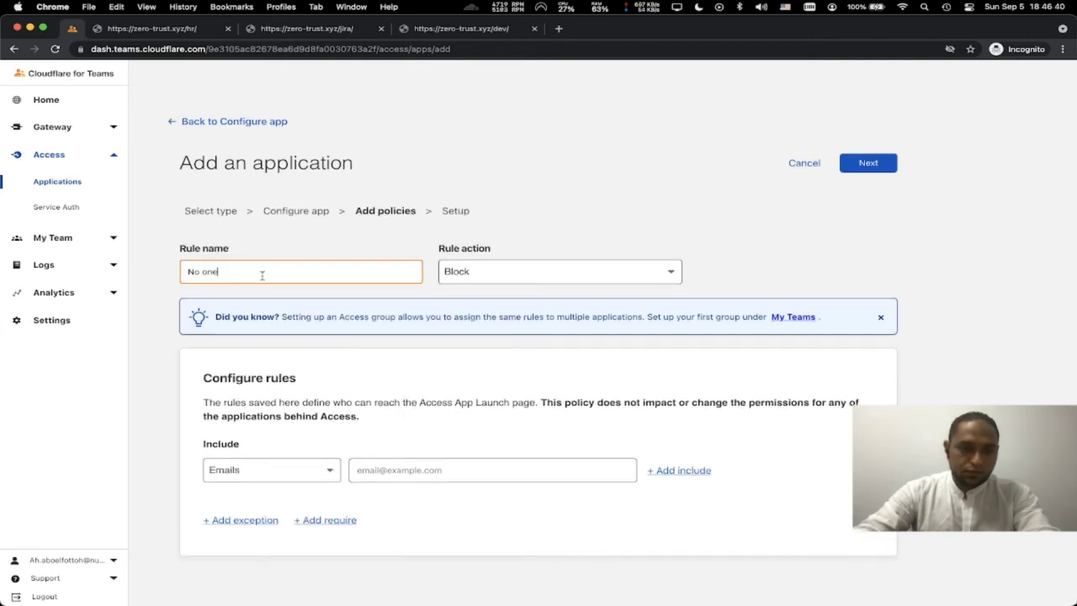
left_click(330, 472)
scroll(290, 505, "down", 3)
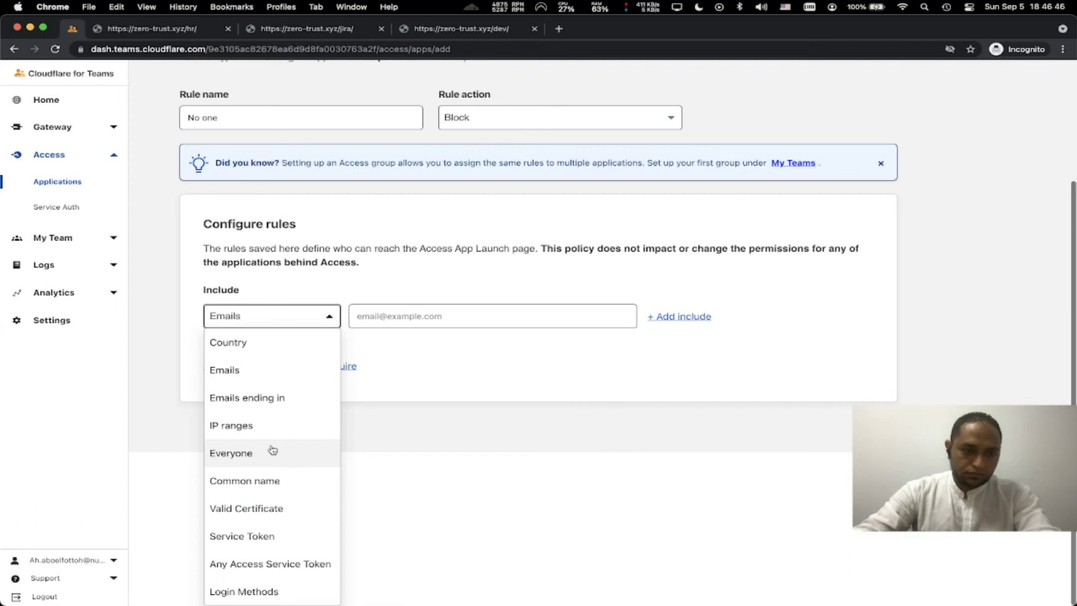
left_click(292, 343)
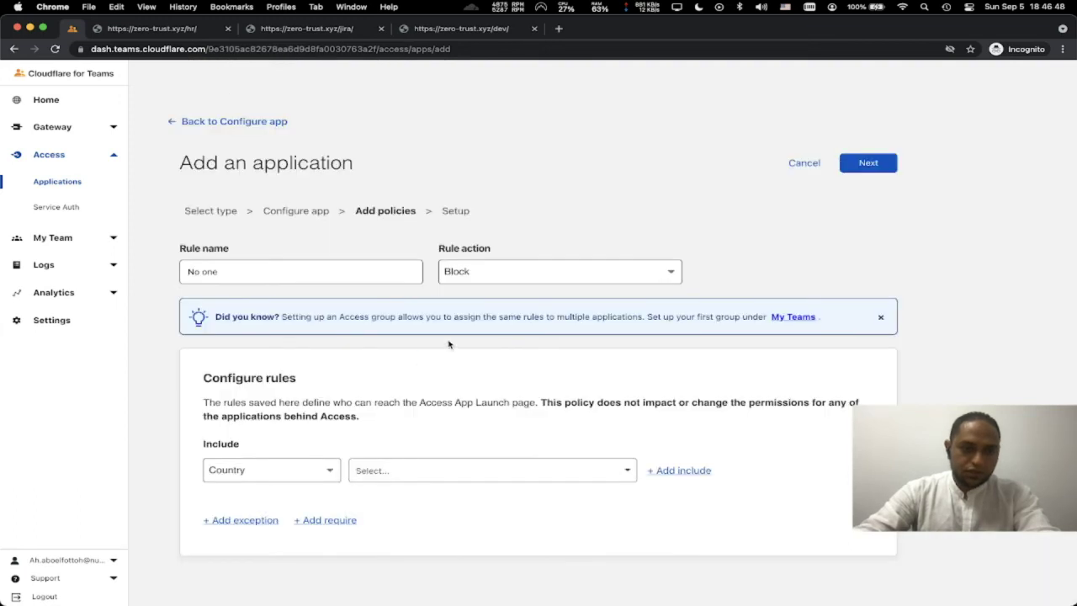
left_click(378, 472)
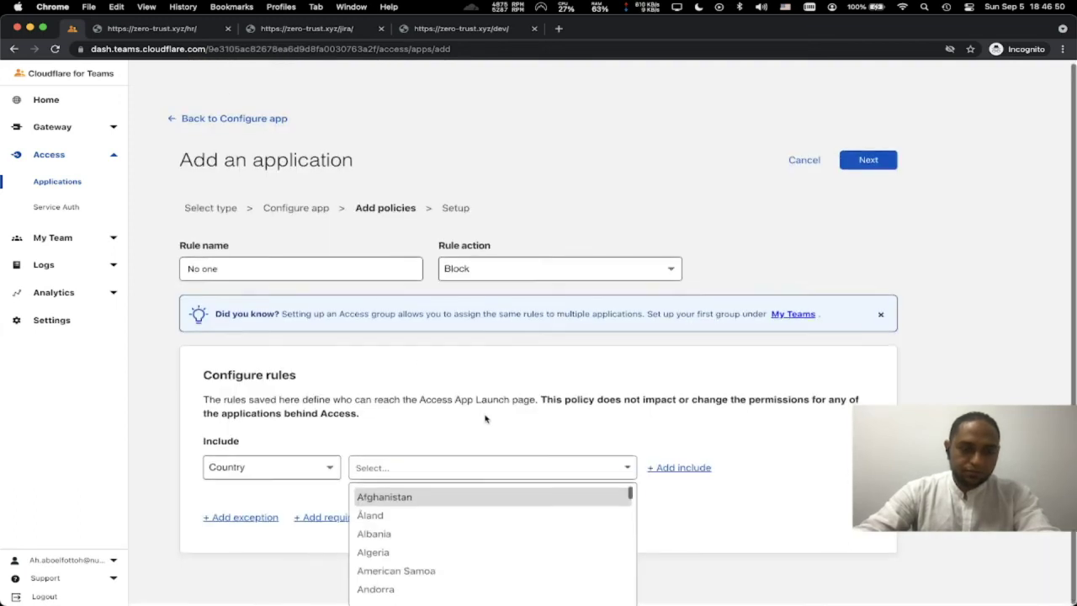
scroll(489, 574, "down", 3)
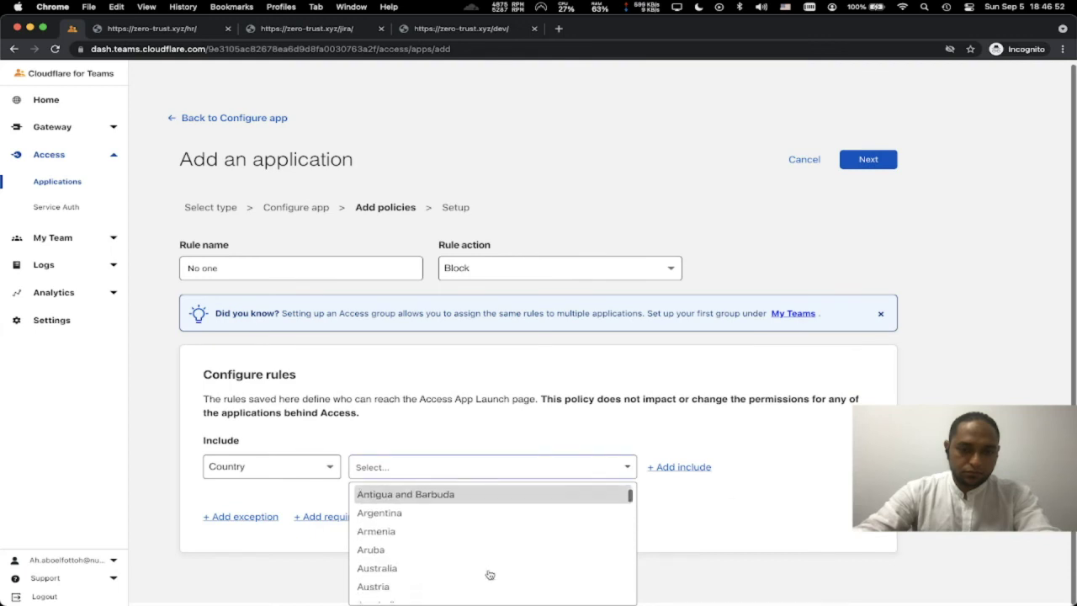
scroll(490, 575, "down", 2)
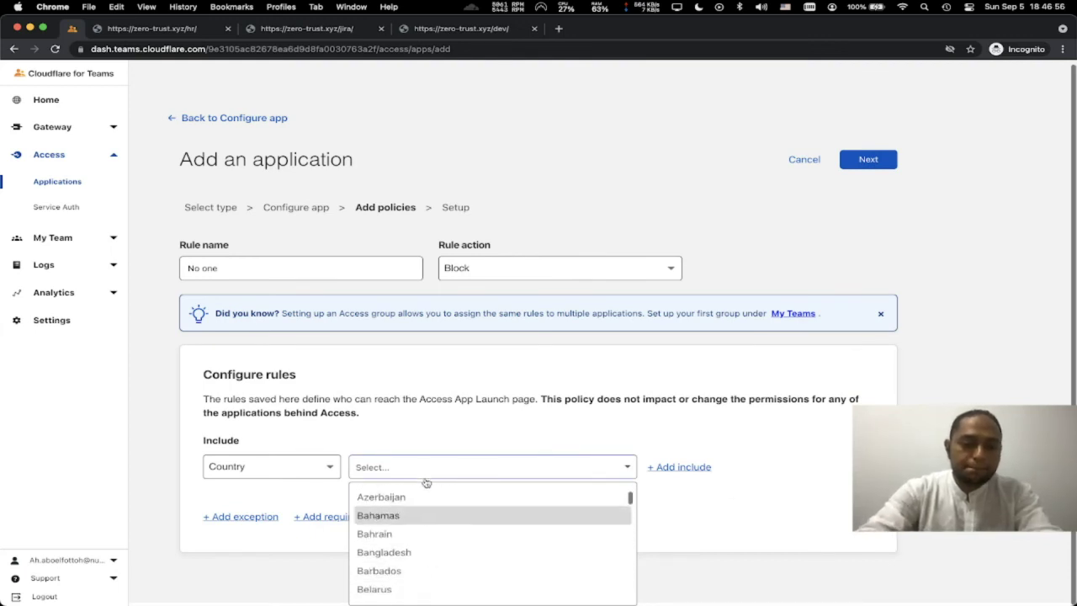
scroll(428, 535, "down", 10)
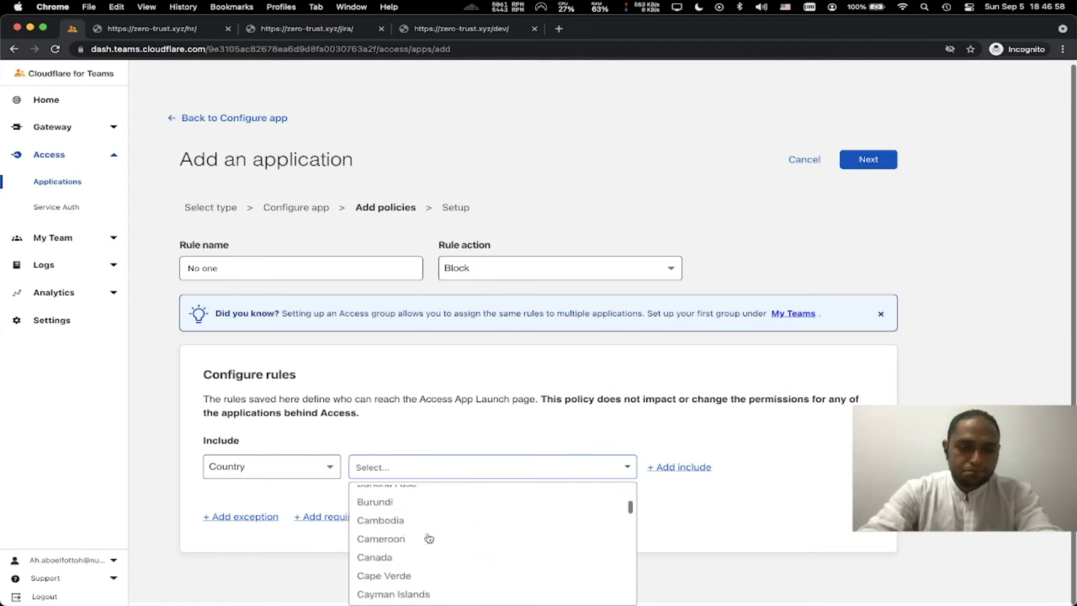
scroll(428, 535, "down", 8)
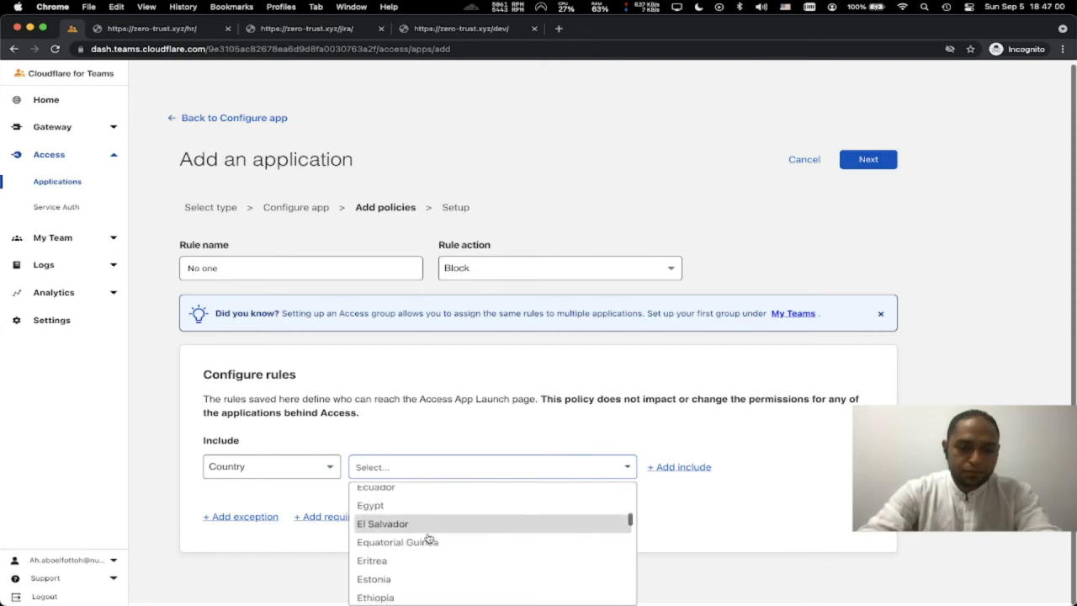
scroll(428, 537, "down", 8)
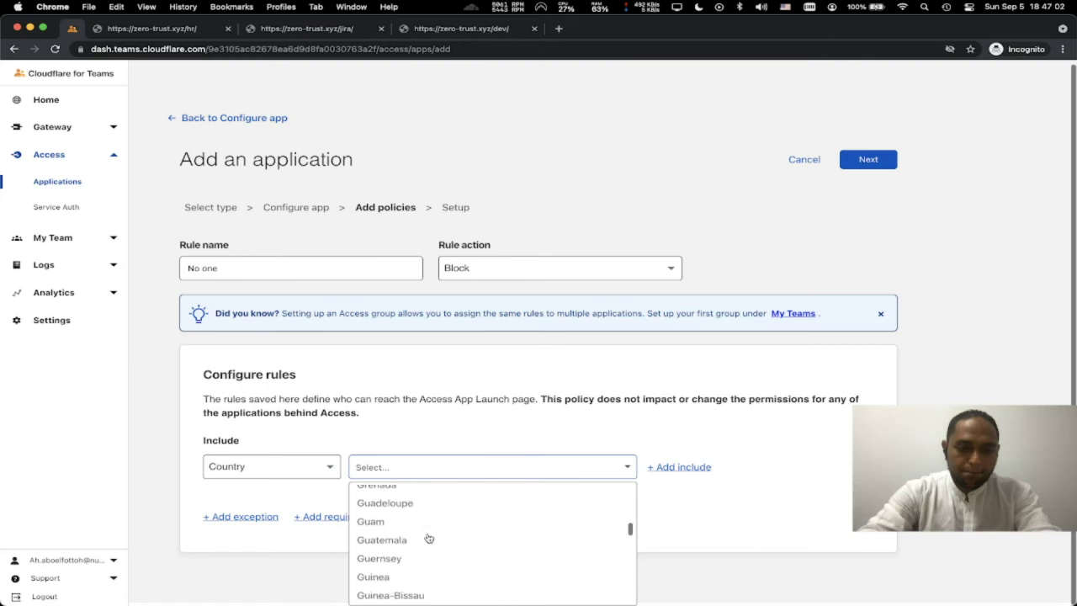
left_click(430, 517)
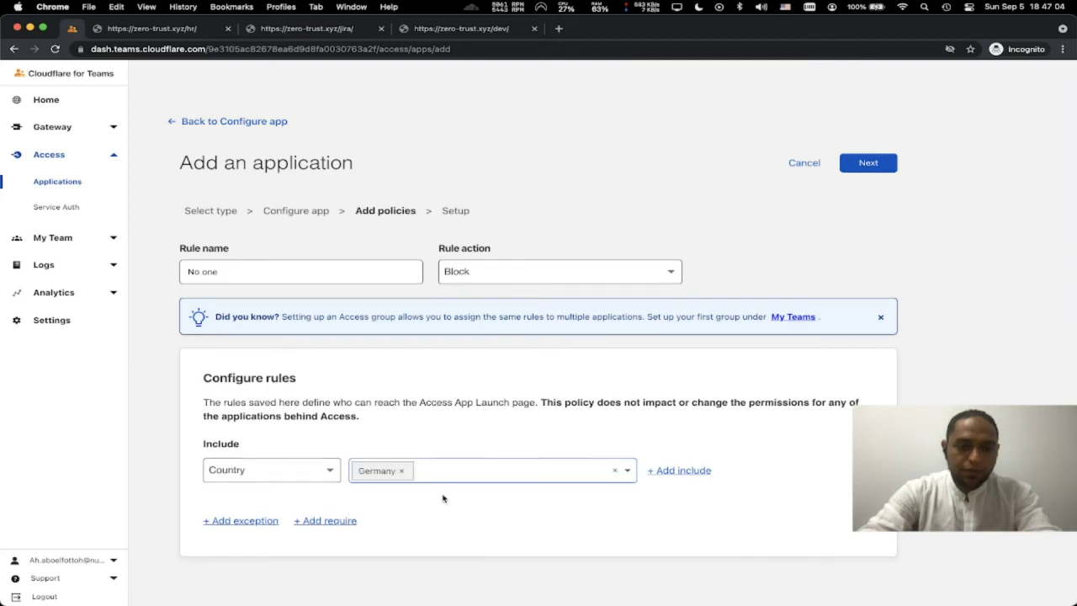
Rename the rule 'Getman Only', switch its action to Allow, and save the Dev application.
triple_click(370, 271)
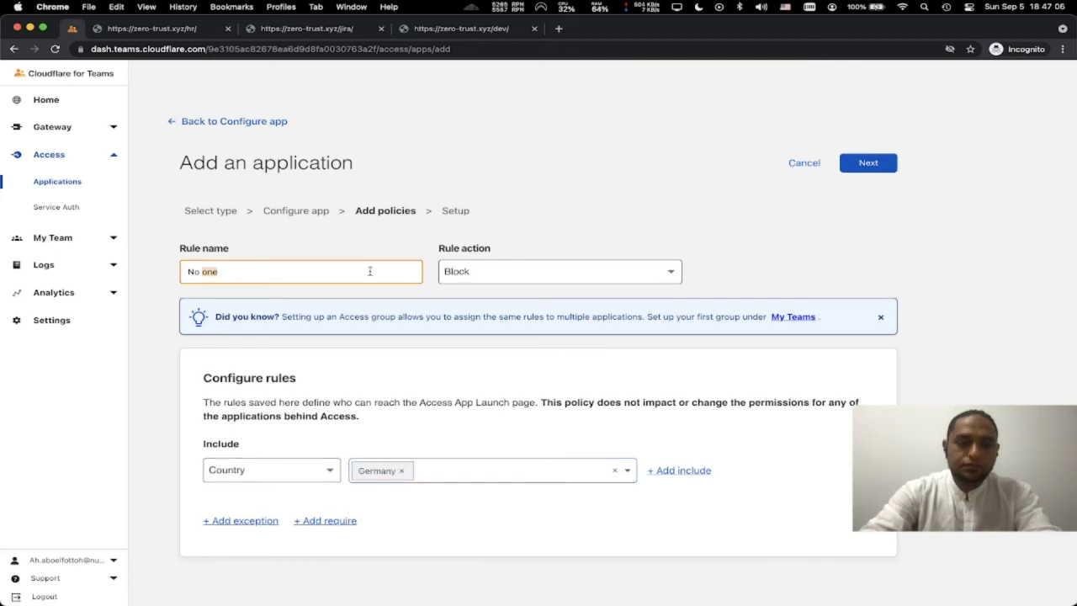
type("Get")
type("m")
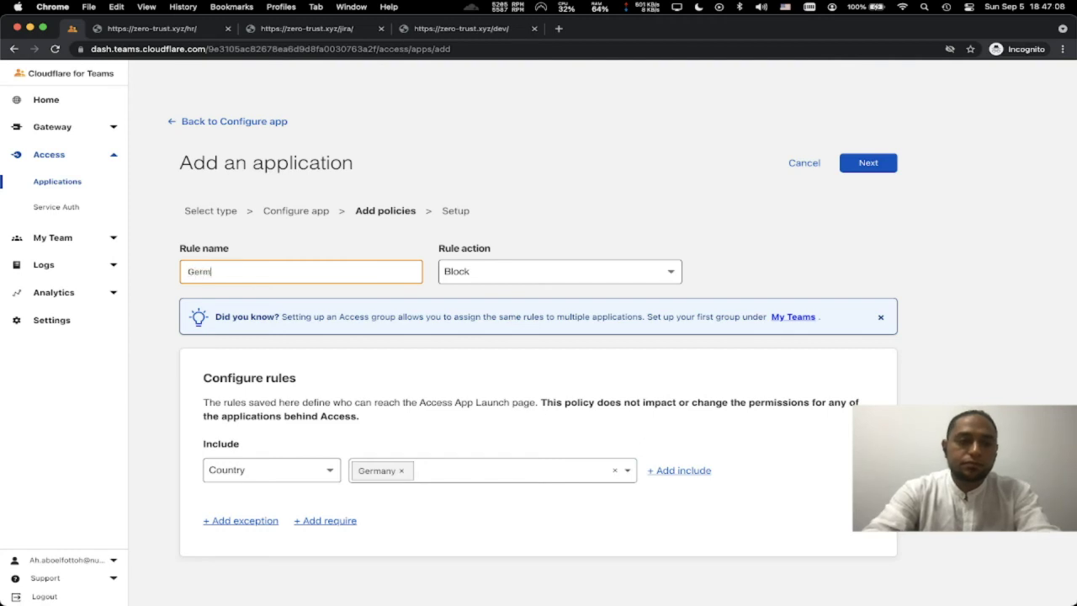
type("an Only")
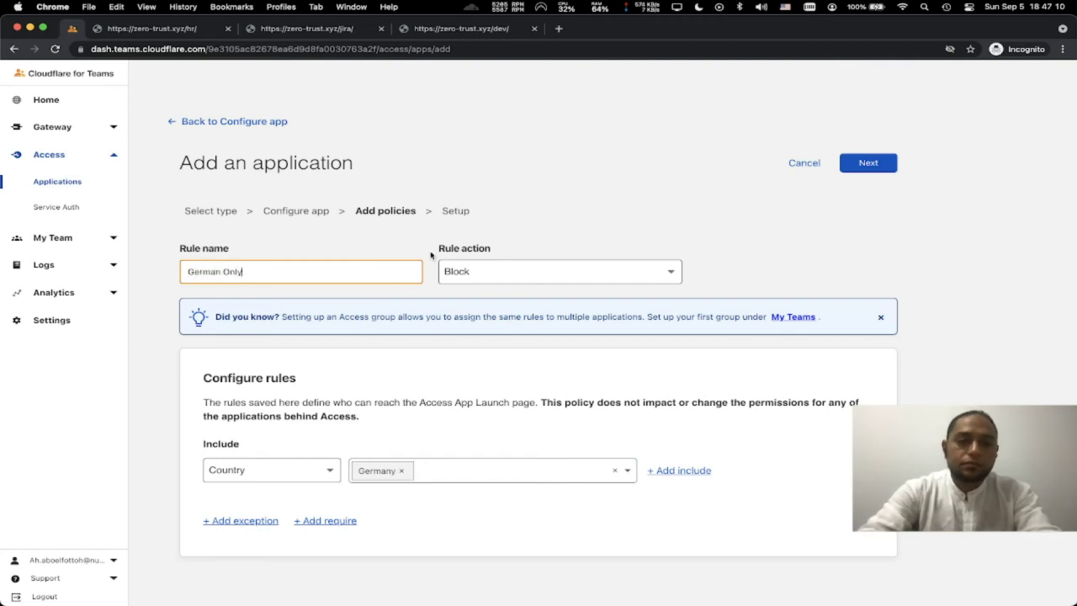
left_click(541, 272)
left_click(521, 299)
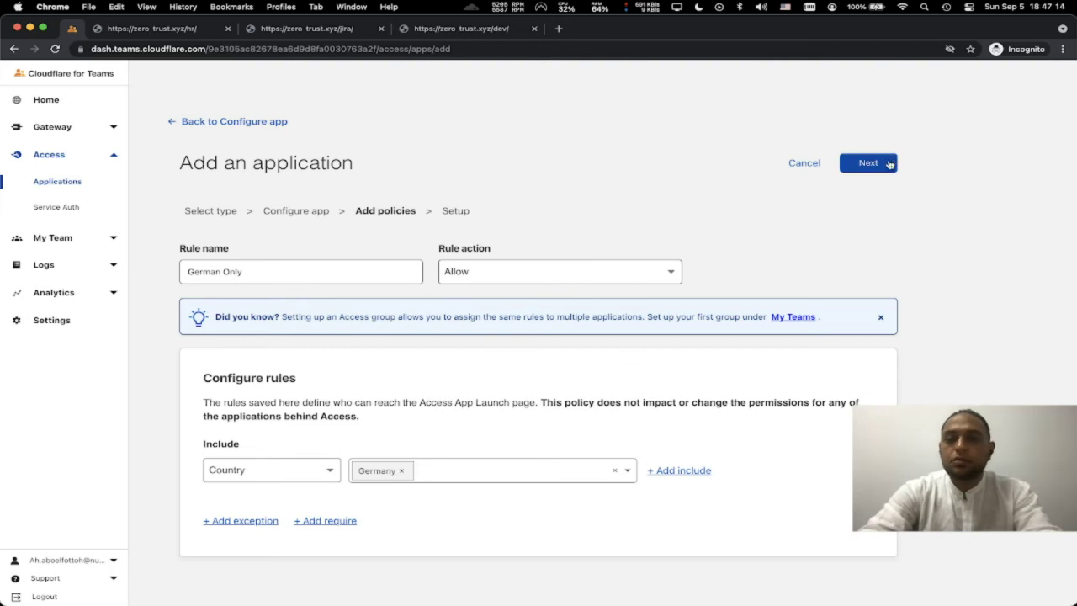
left_click(878, 163)
left_click(834, 164)
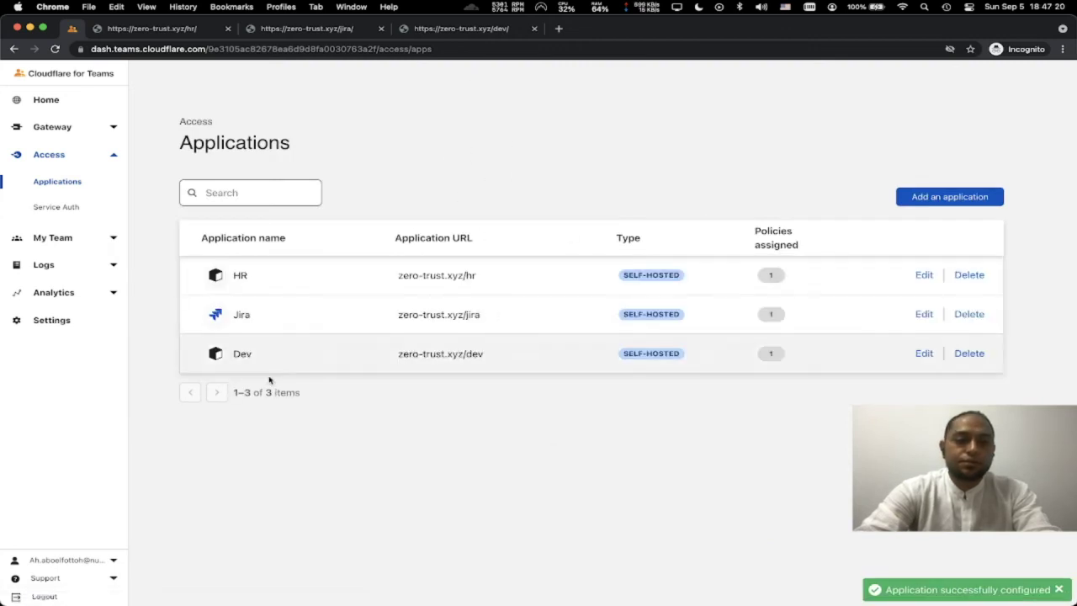
Reload the Dev tab to reach Cloudflare Access and request a login code for the saved email.
left_click(470, 32)
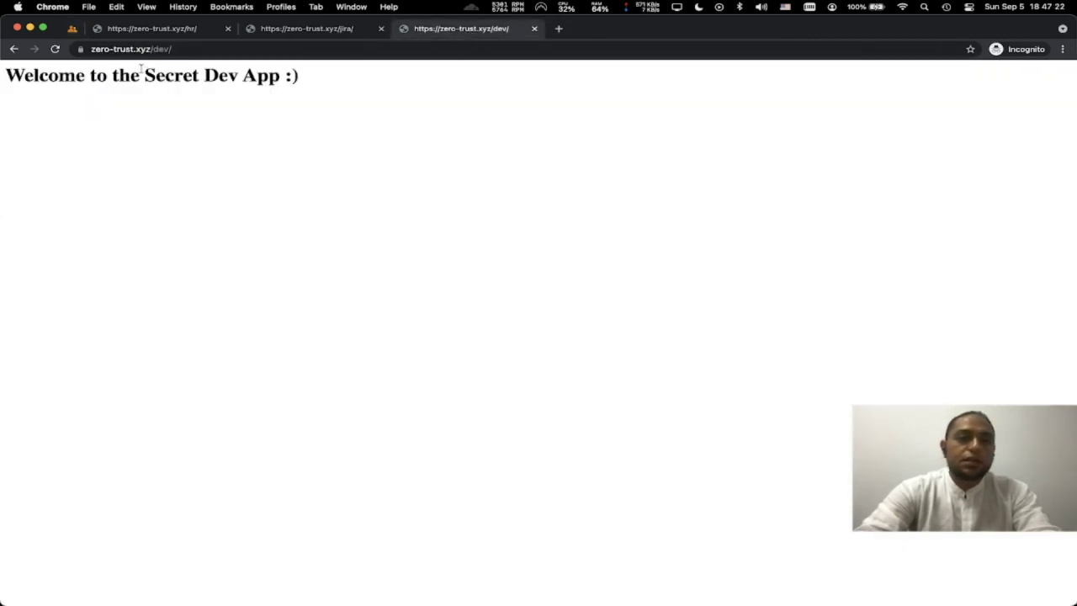
left_click(56, 50)
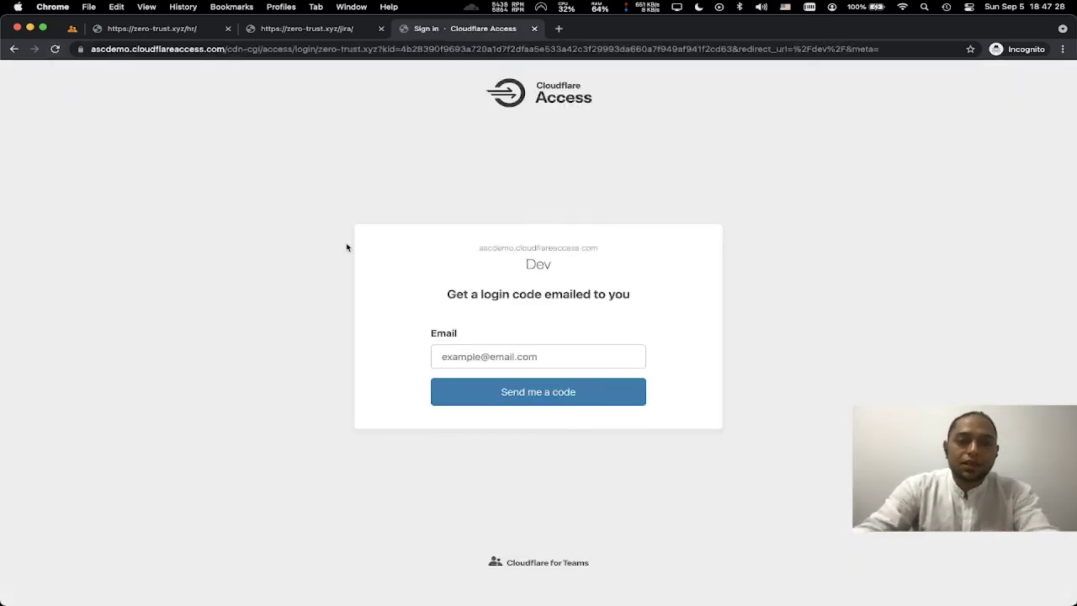
left_click(519, 349)
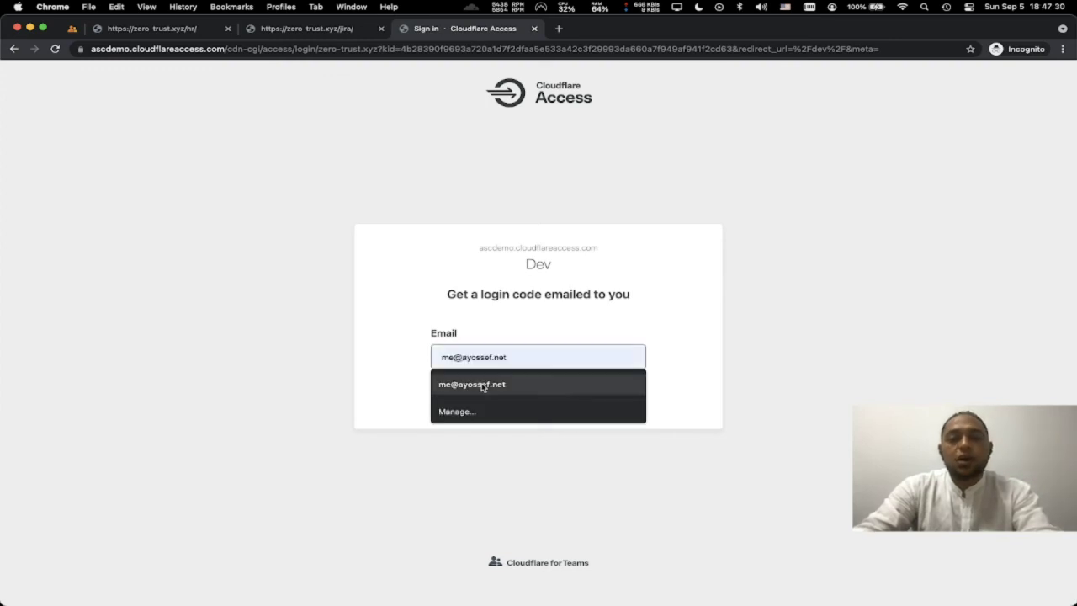
left_click(480, 384)
left_click(483, 391)
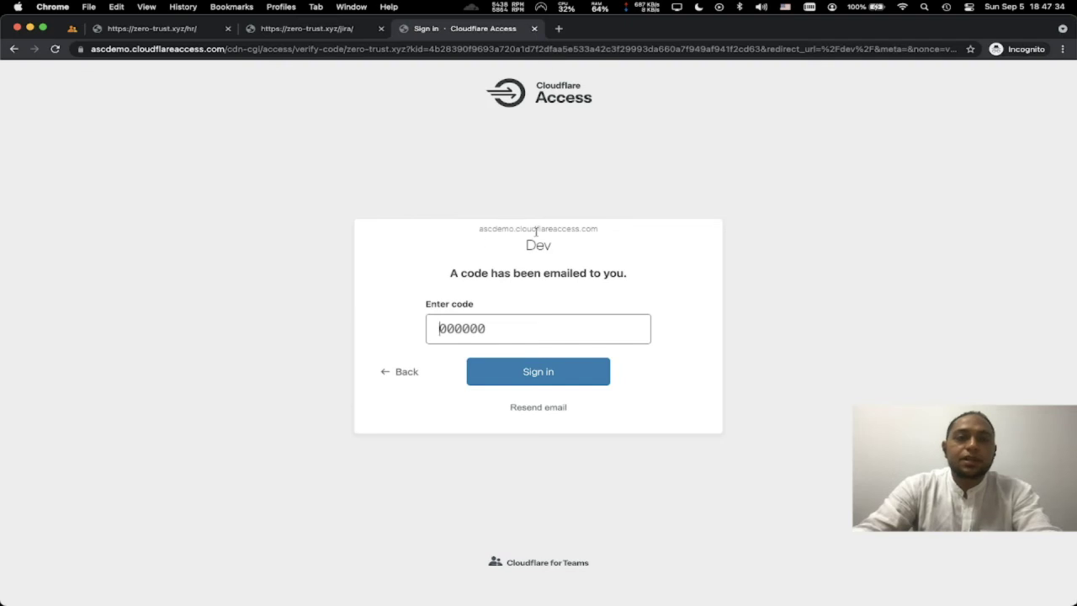
Attempt a Germany VPN connection, cancel it, then bring the HR app tab forward.
left_click(541, 7)
scroll(547, 185, "down", 10)
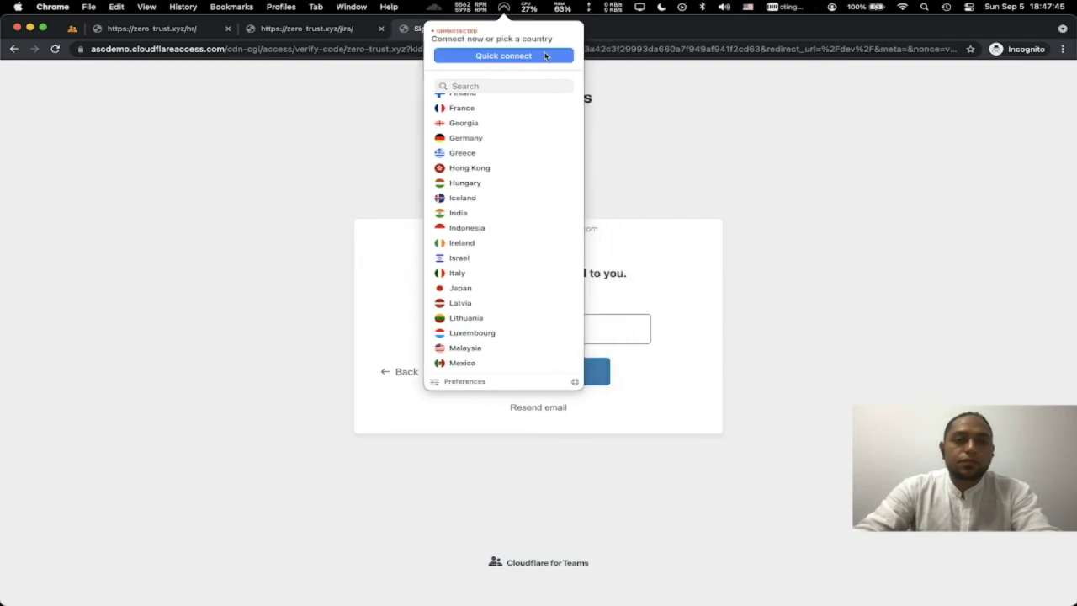
left_click(344, 147)
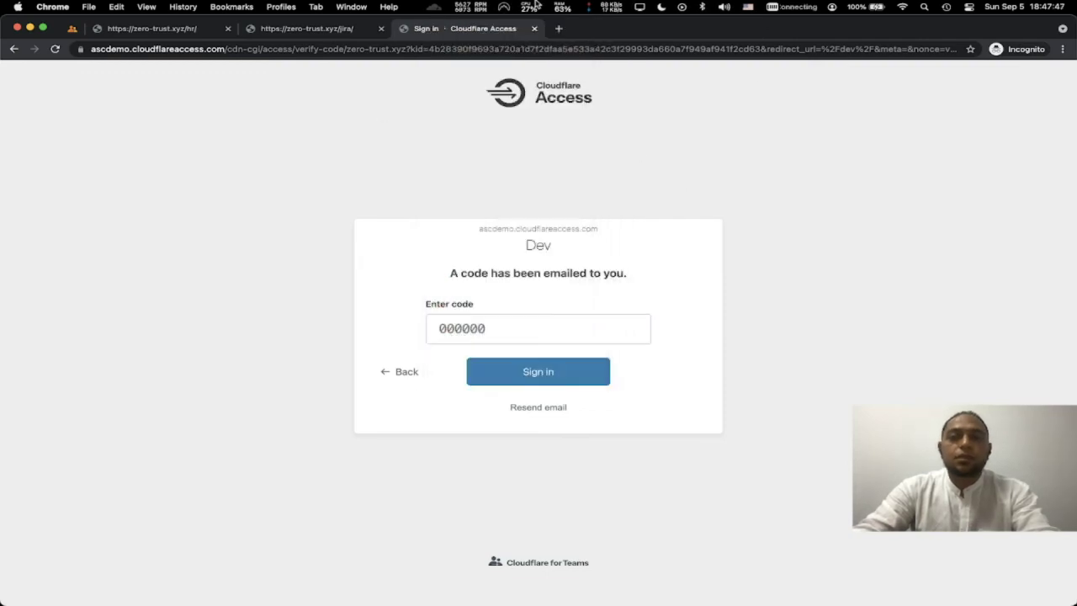
left_click(511, 7)
left_click(507, 53)
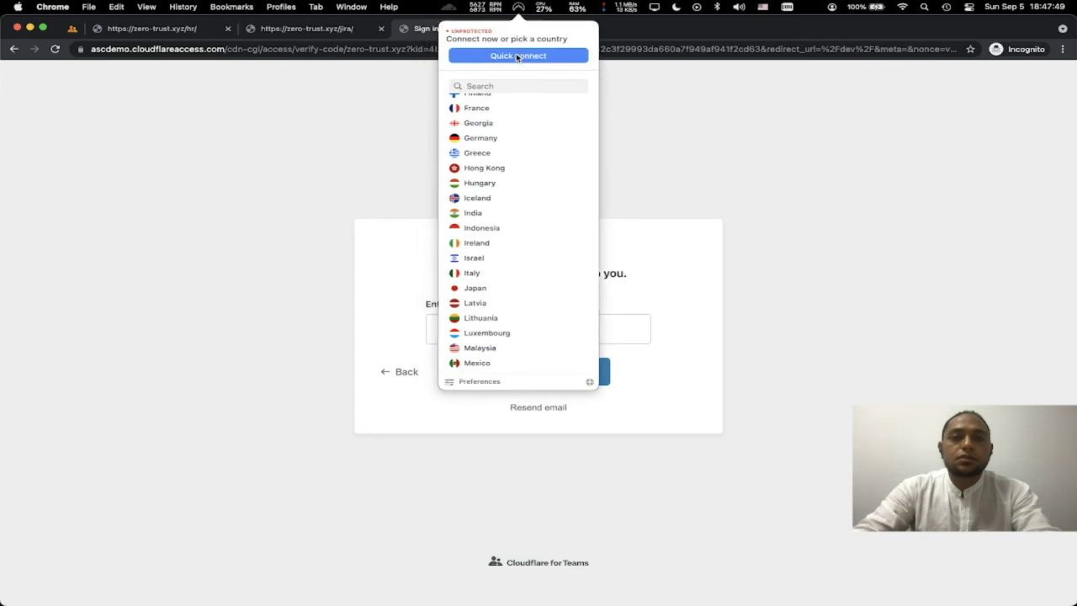
left_click(381, 141)
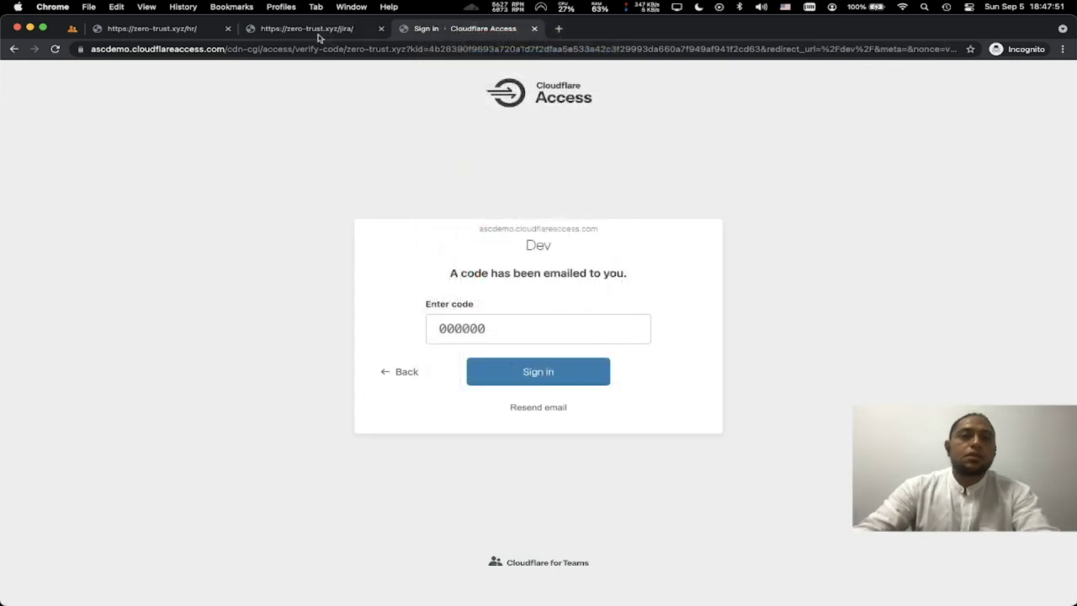
left_click(313, 30)
left_click(193, 34)
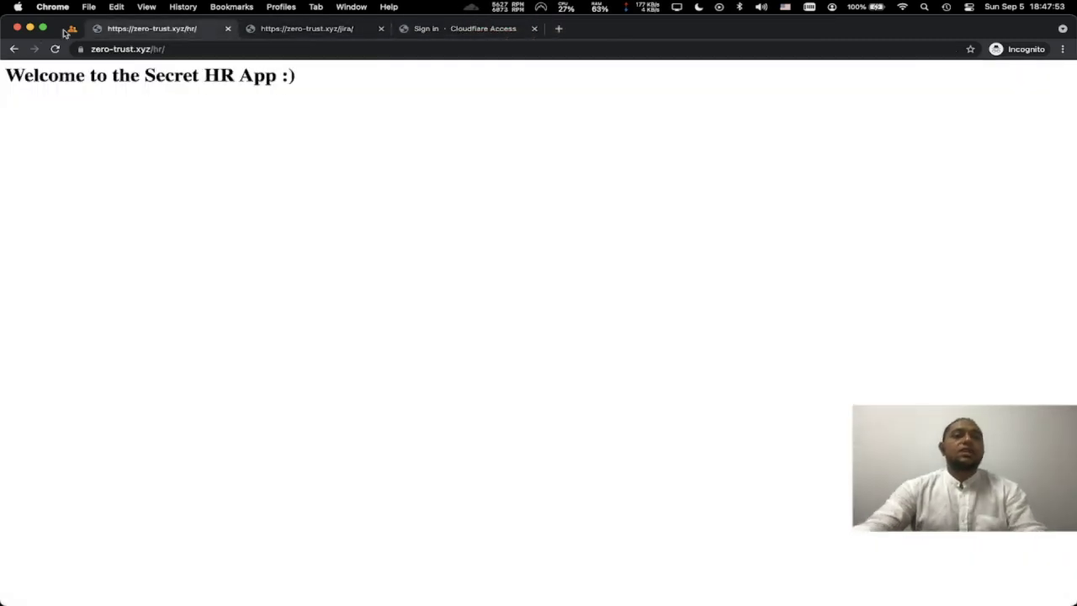
Back in Cloudflare for Teams, collapse Access and expand My Team in the sidebar.
left_click(72, 28)
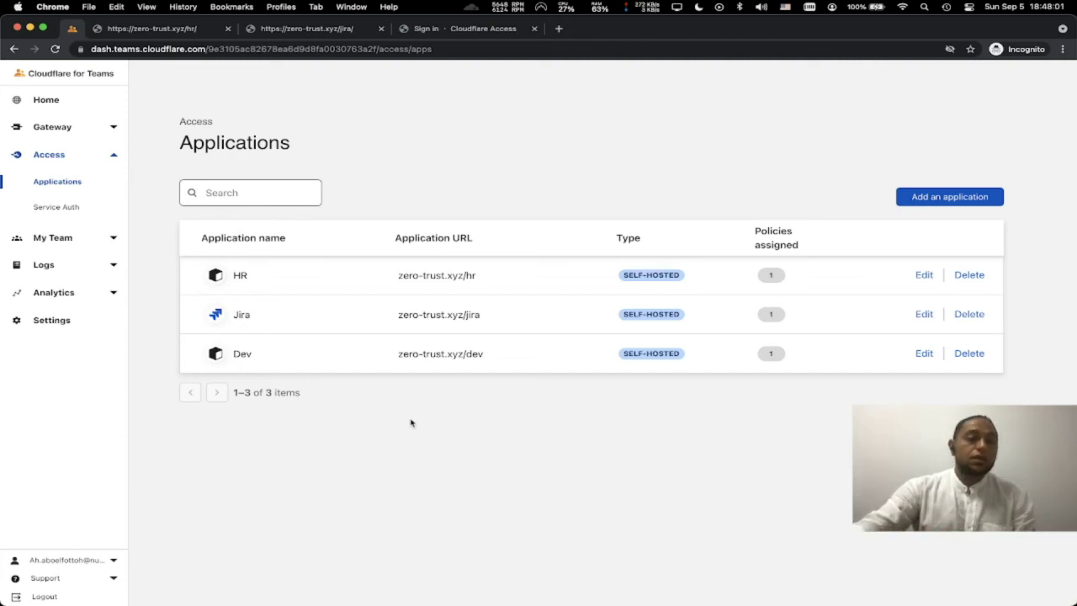
left_click(90, 156)
left_click(72, 184)
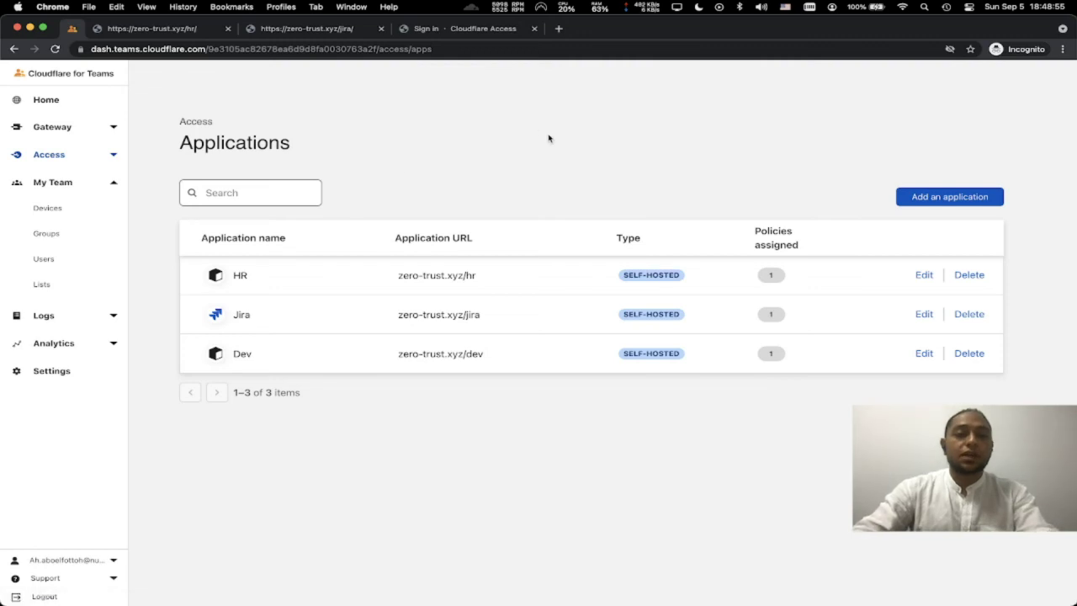
View the HR page's single-line HTML source, then close the source view.
left_click(205, 30)
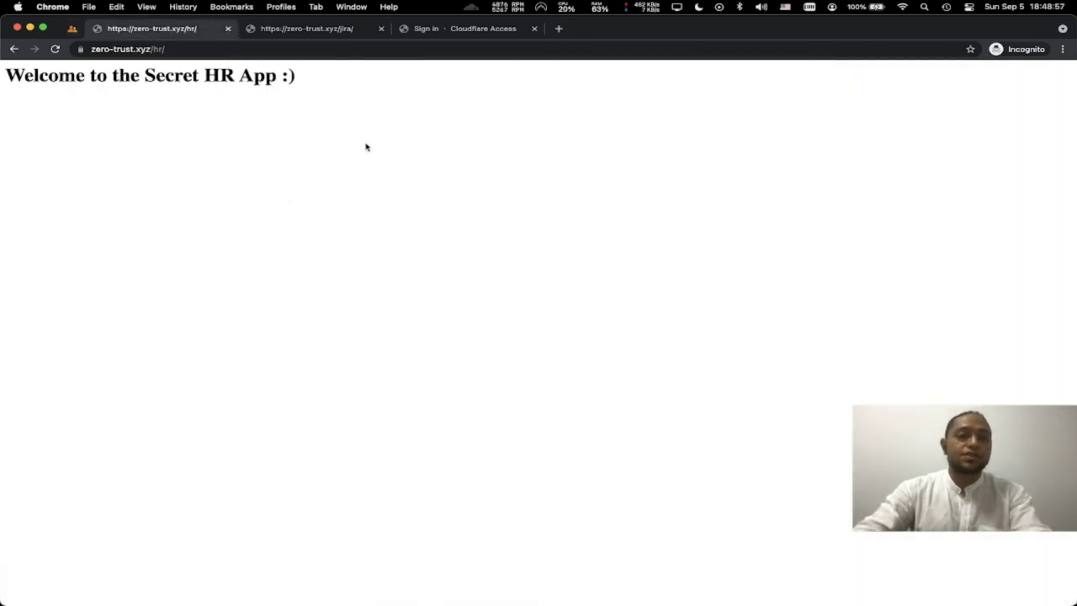
right_click(175, 137)
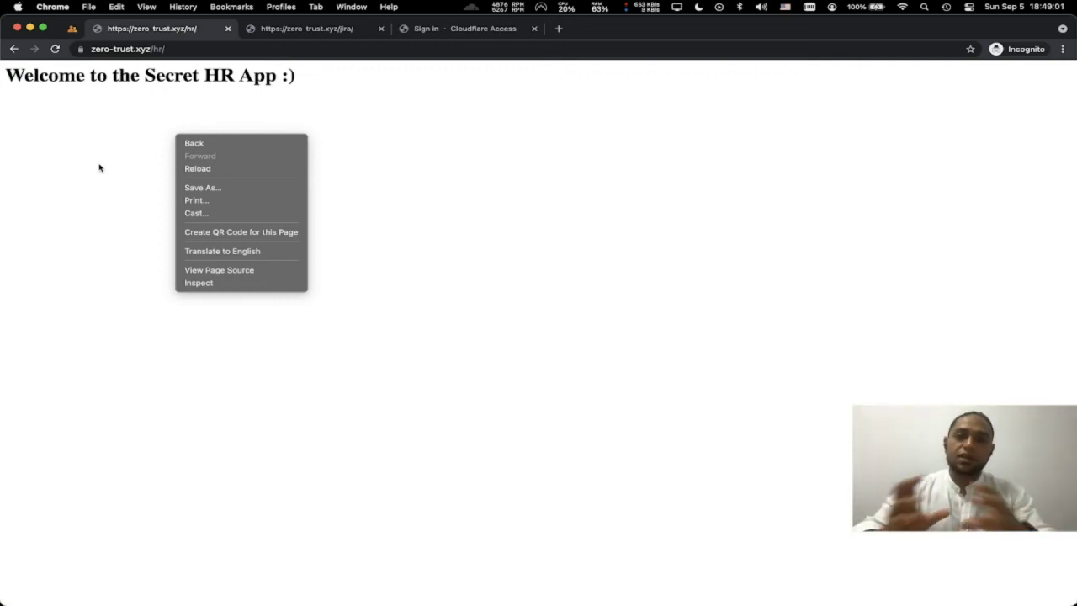
left_click(157, 49)
left_click(157, 49)
right_click(171, 161)
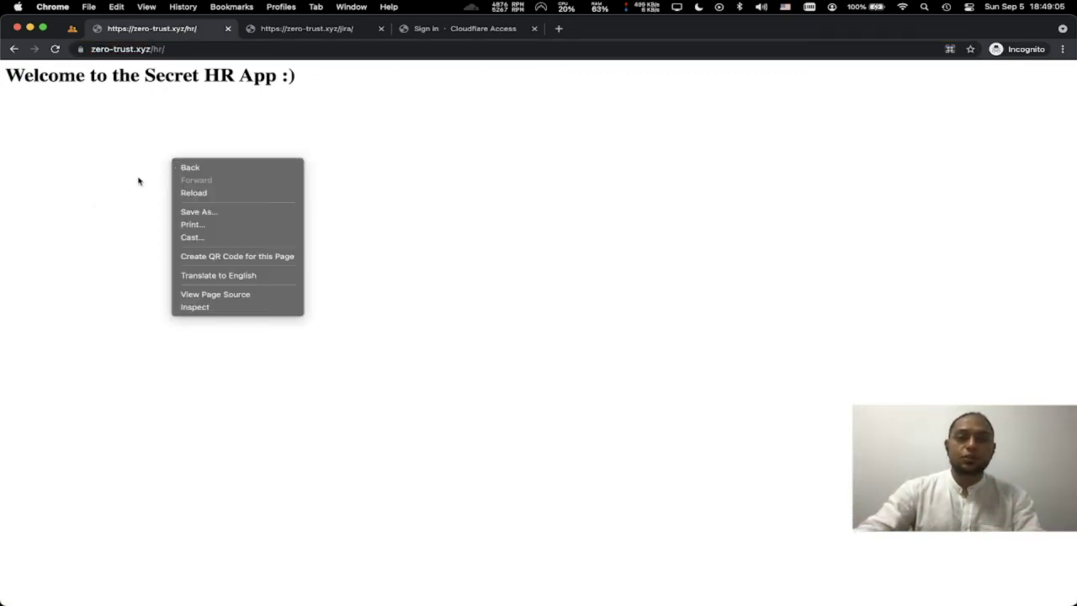
left_click(231, 293)
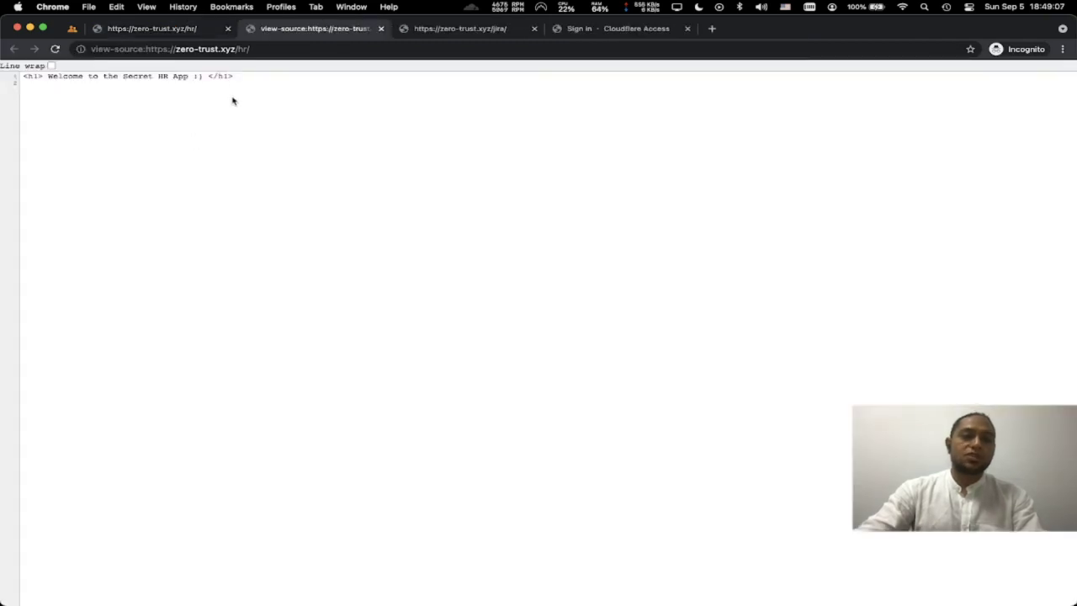
left_click_drag(240, 78, 42, 69)
left_click(134, 142)
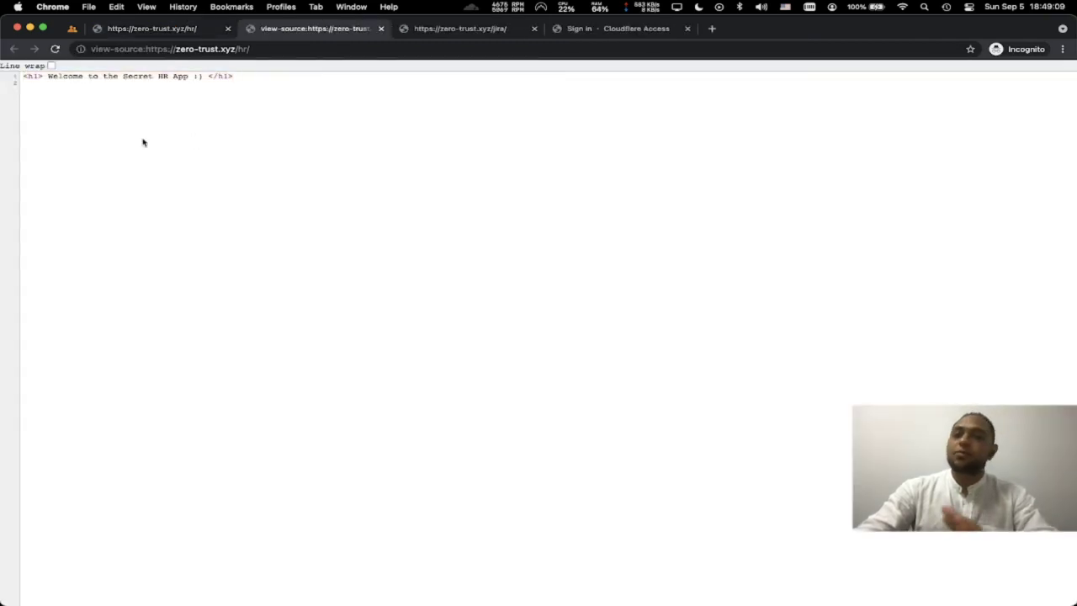
left_click(381, 29)
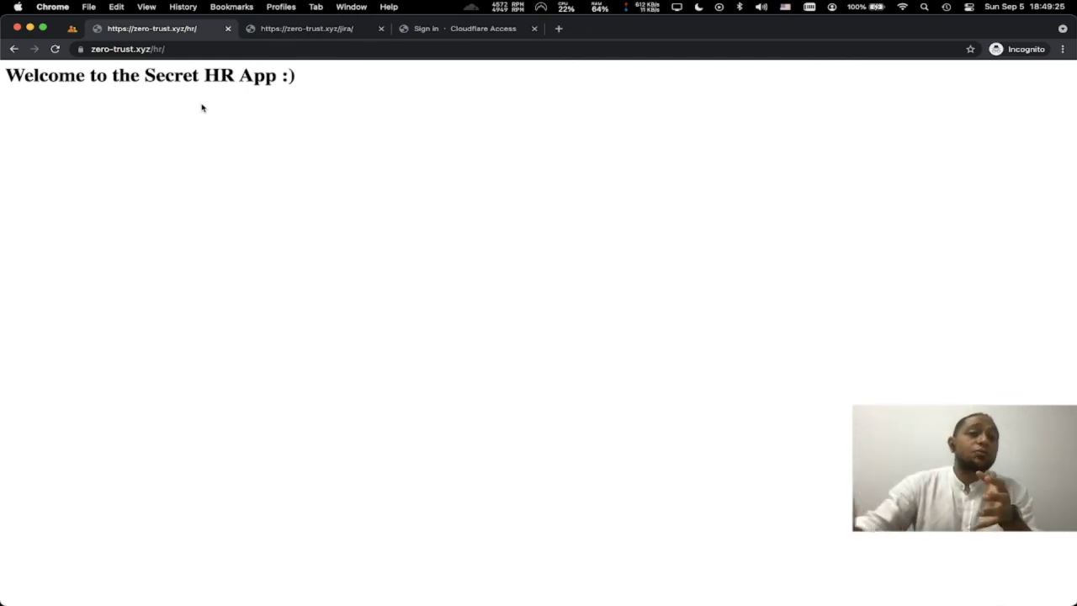
Move to Desktop 1 via Mission Control and reveal point 1 on the ZTA - FAQs slide.
left_click(154, 49)
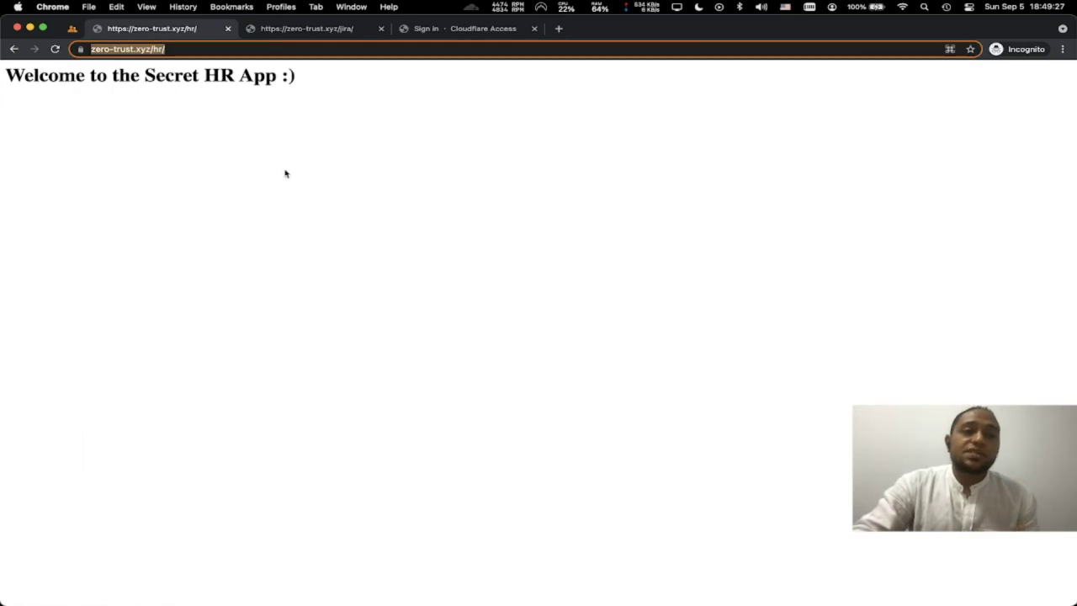
left_click(302, 199)
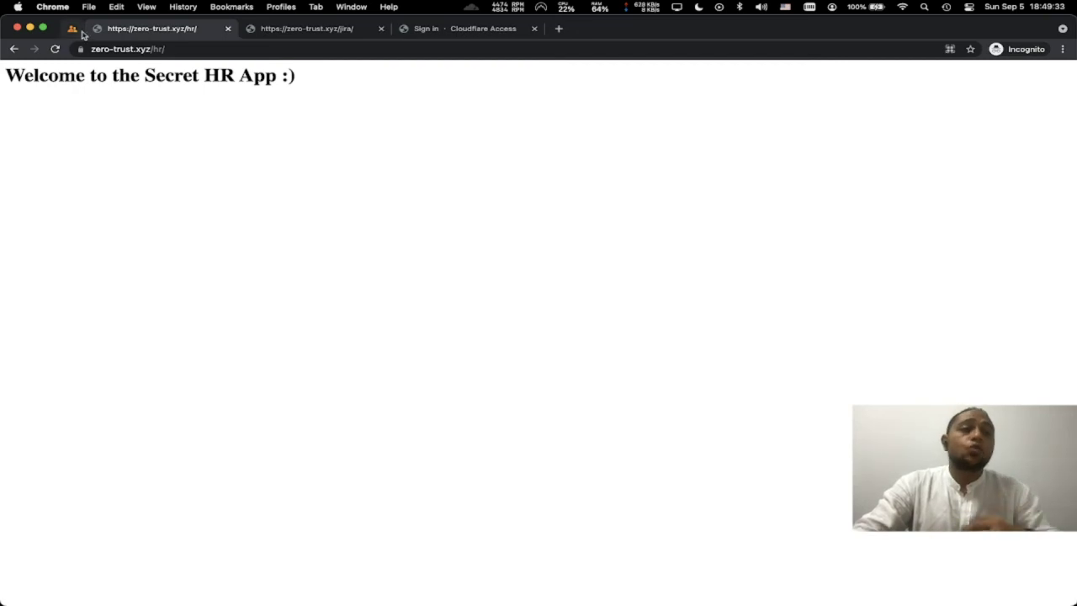
left_click(73, 28)
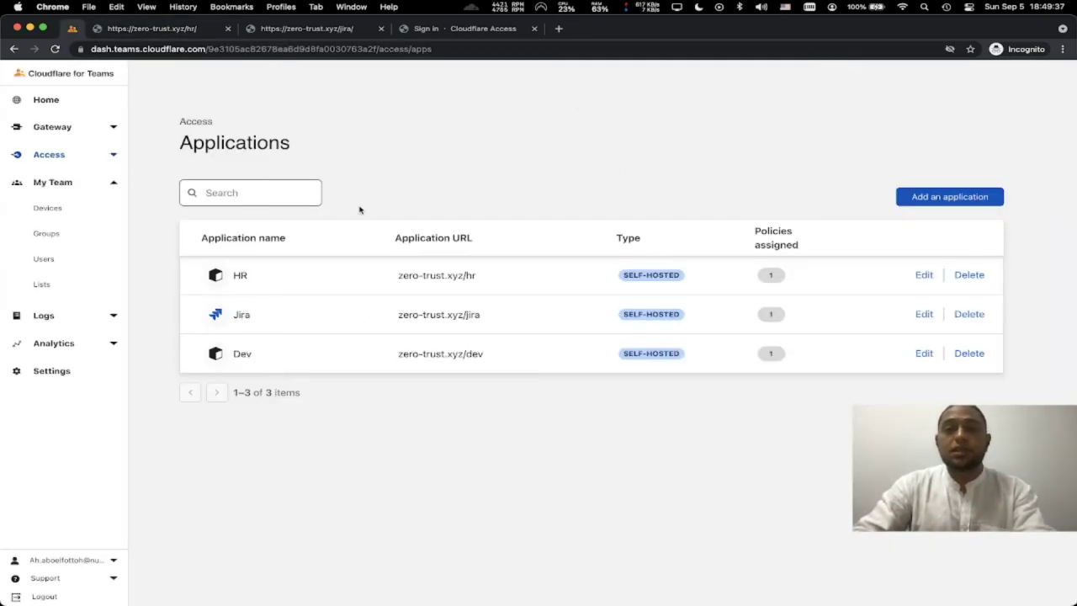
mouse_move(2, 7)
left_click(312, 38)
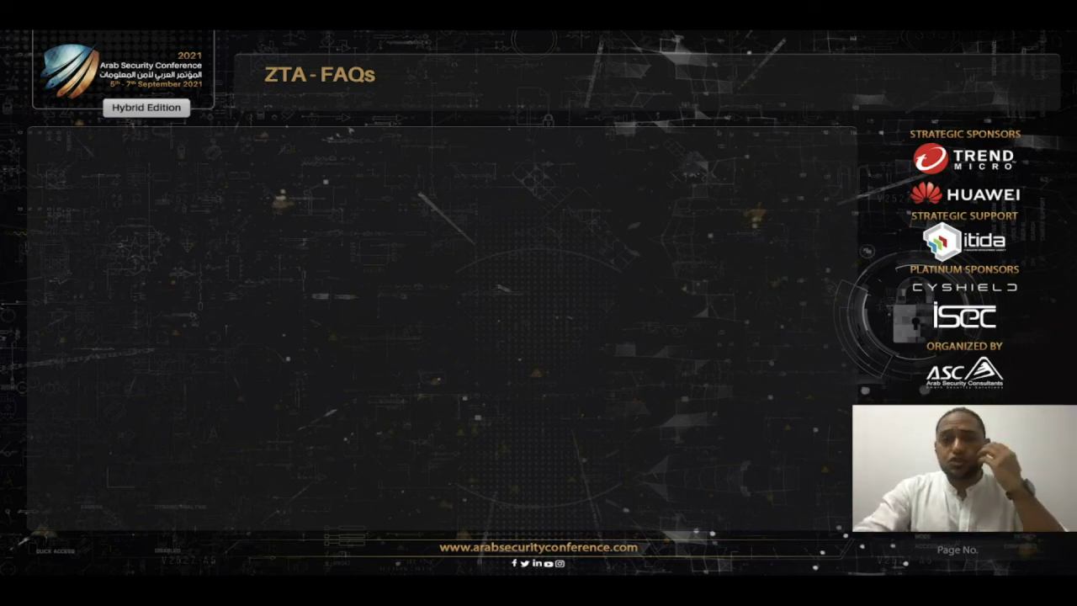
key("Right")
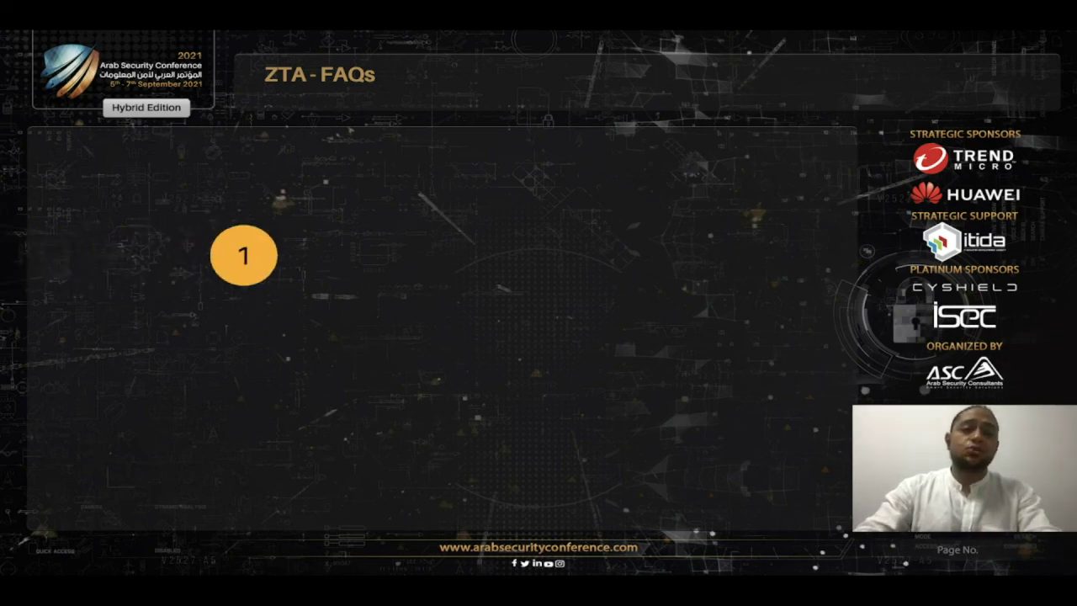